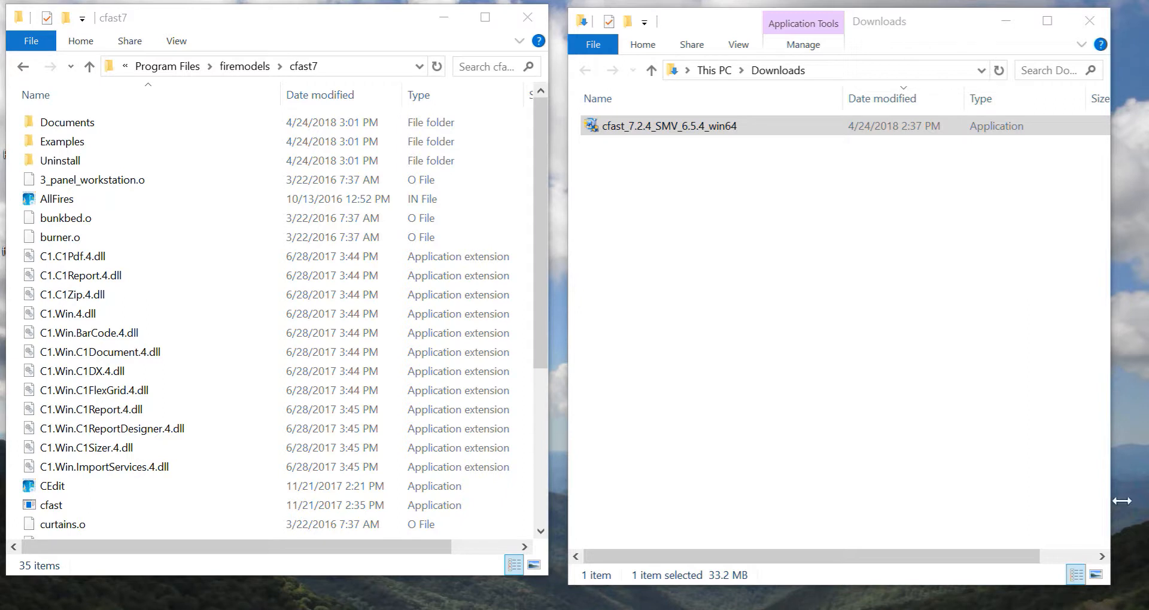
Check the cfast7 and SMV6 folders inside the firemodels program folder and return to the cfast7 folder
click(694, 188)
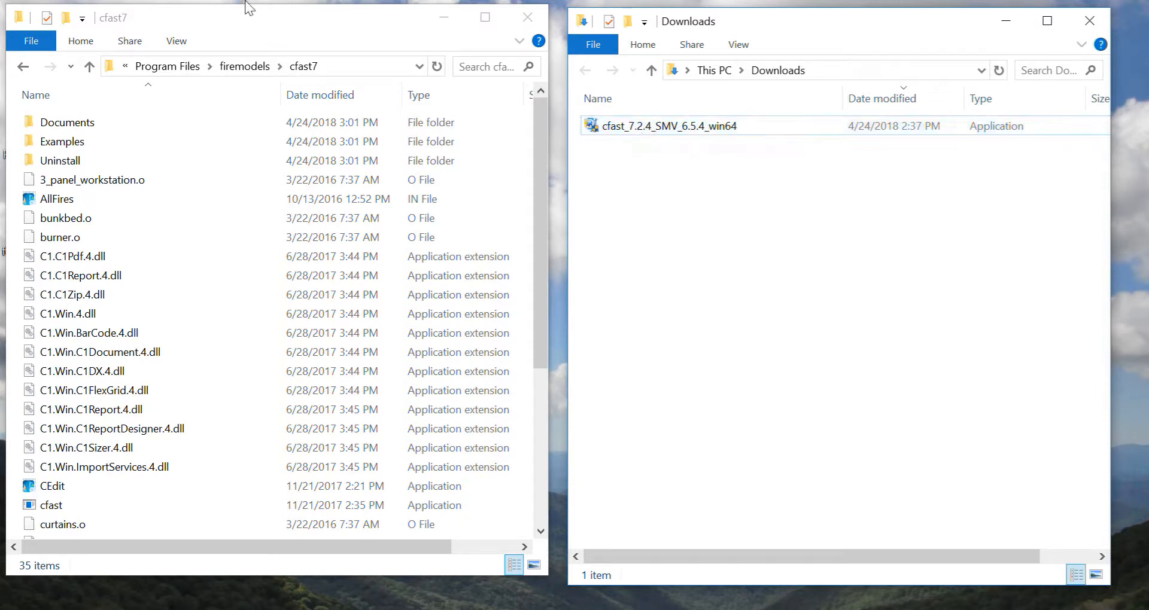
click(248, 64)
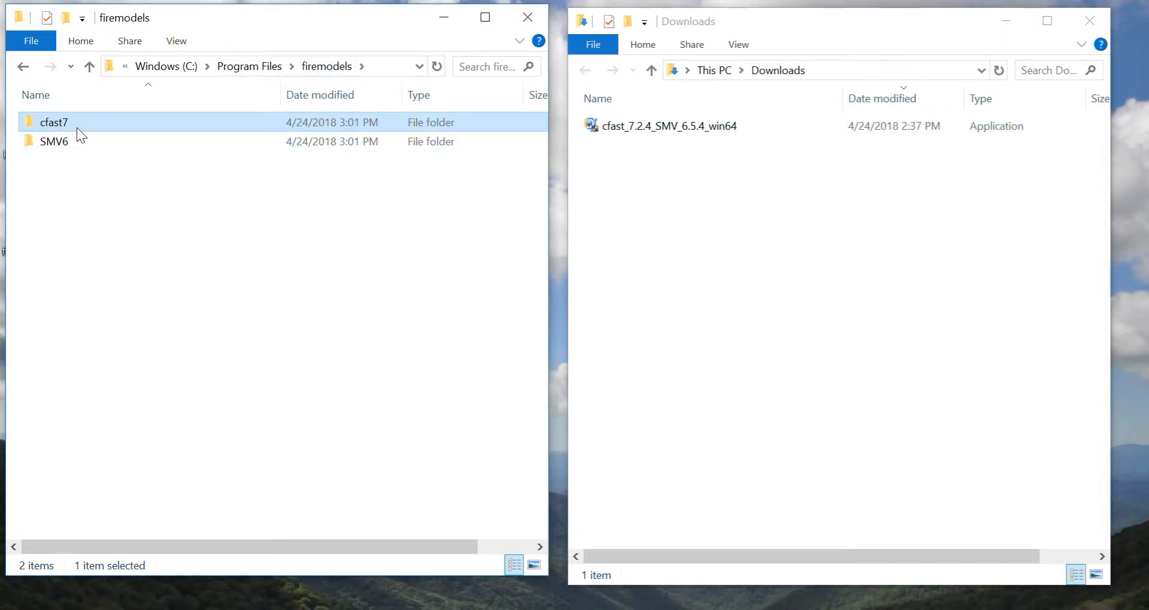
mouse_move(78, 144)
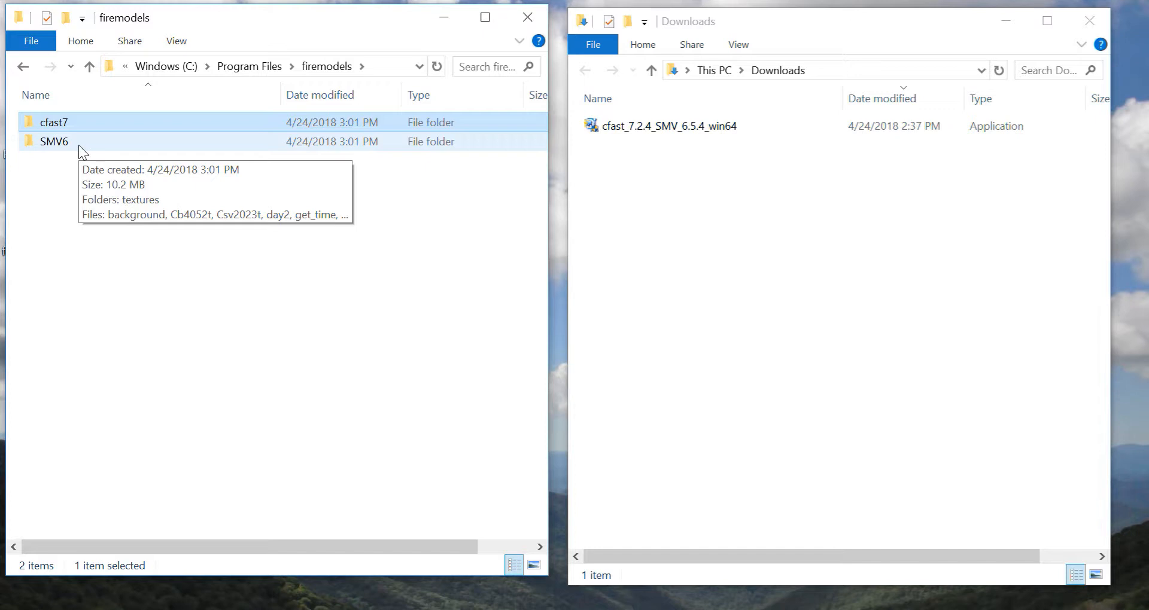
double_click(69, 122)
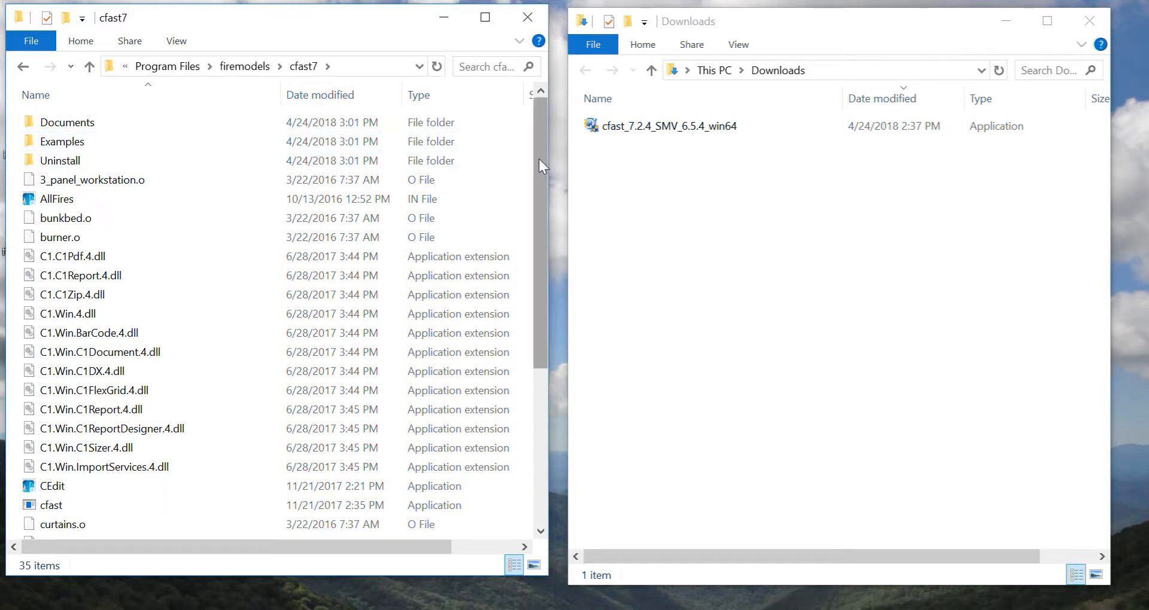
Look through the files in the cfast7 folder, picking out the thermal and AllFires files
drag(538, 159, 546, 316)
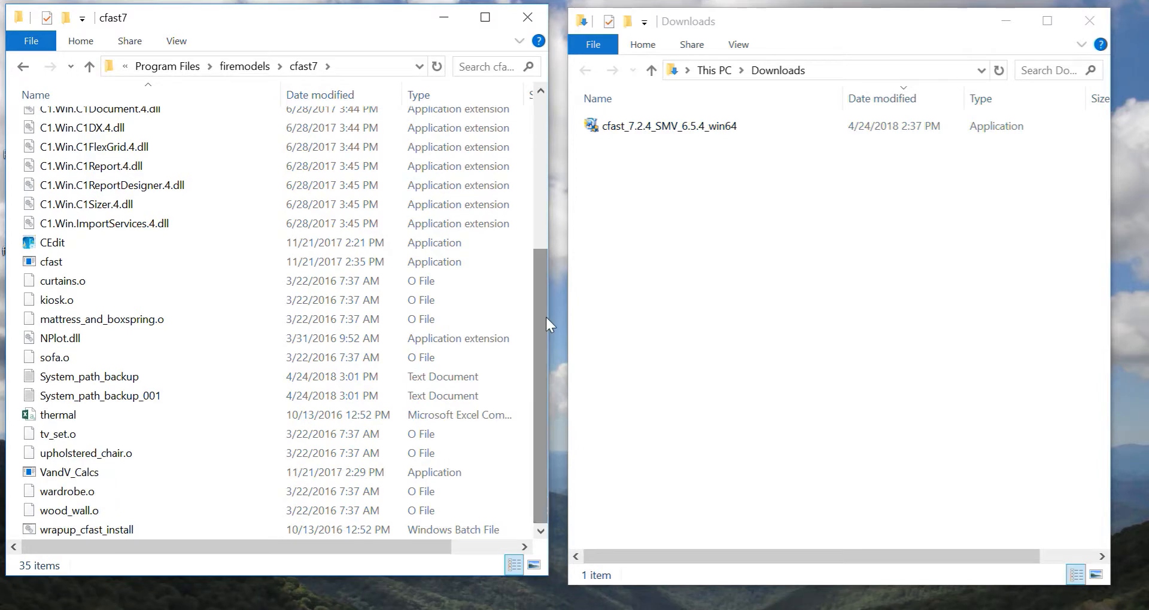
click(77, 414)
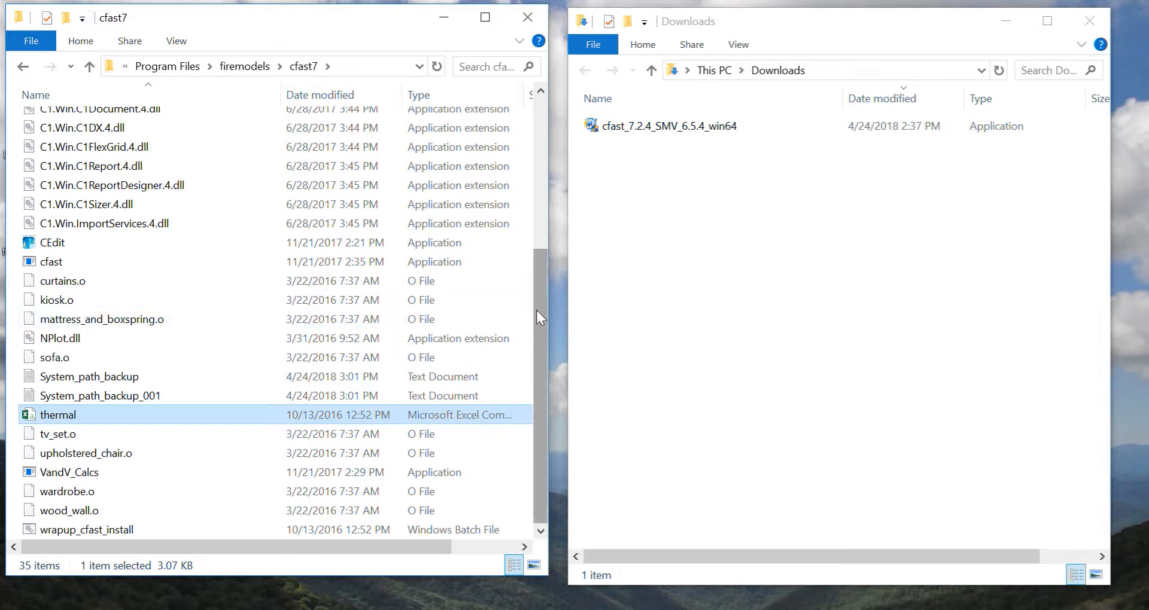
drag(536, 310, 522, 149)
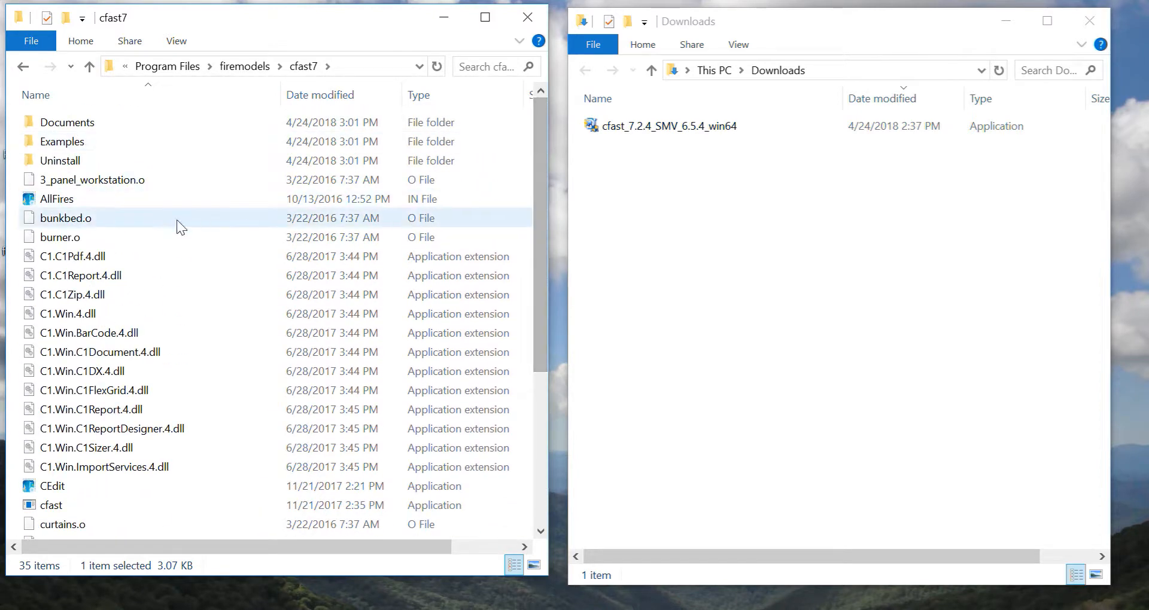
click(166, 197)
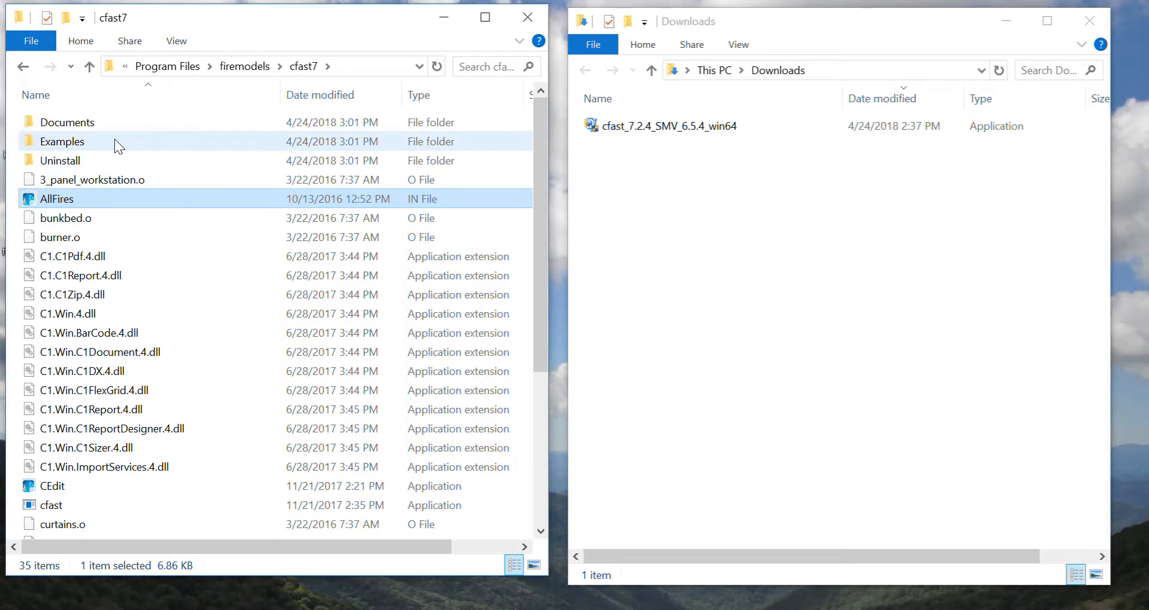
Look at the contents of the Documents and Examples subfolders of cfast7
double_click(92, 127)
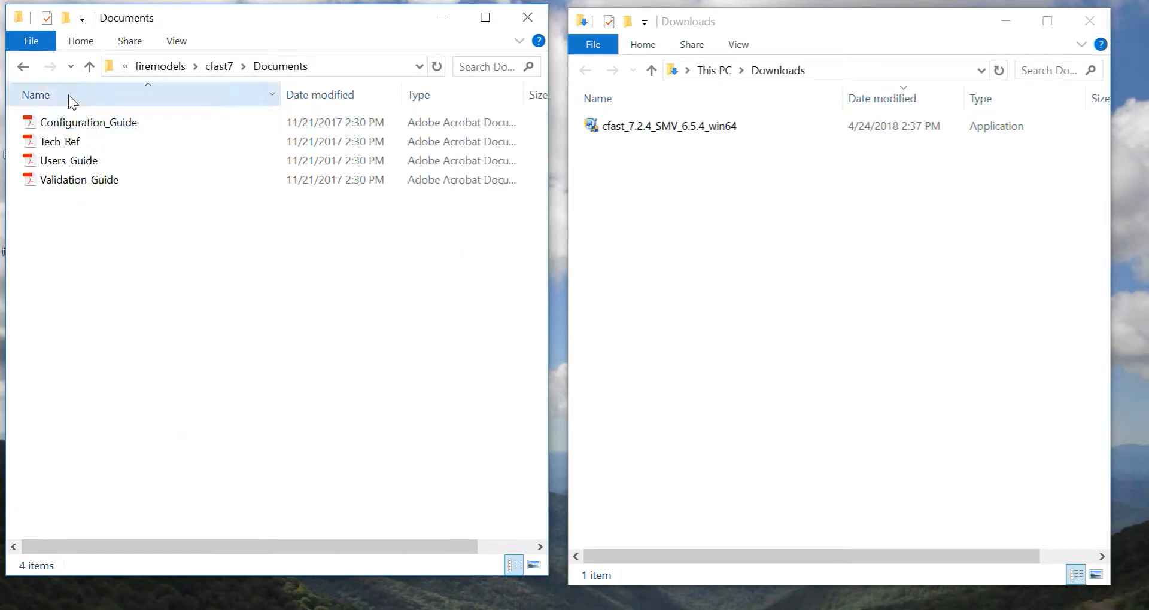
click(88, 68)
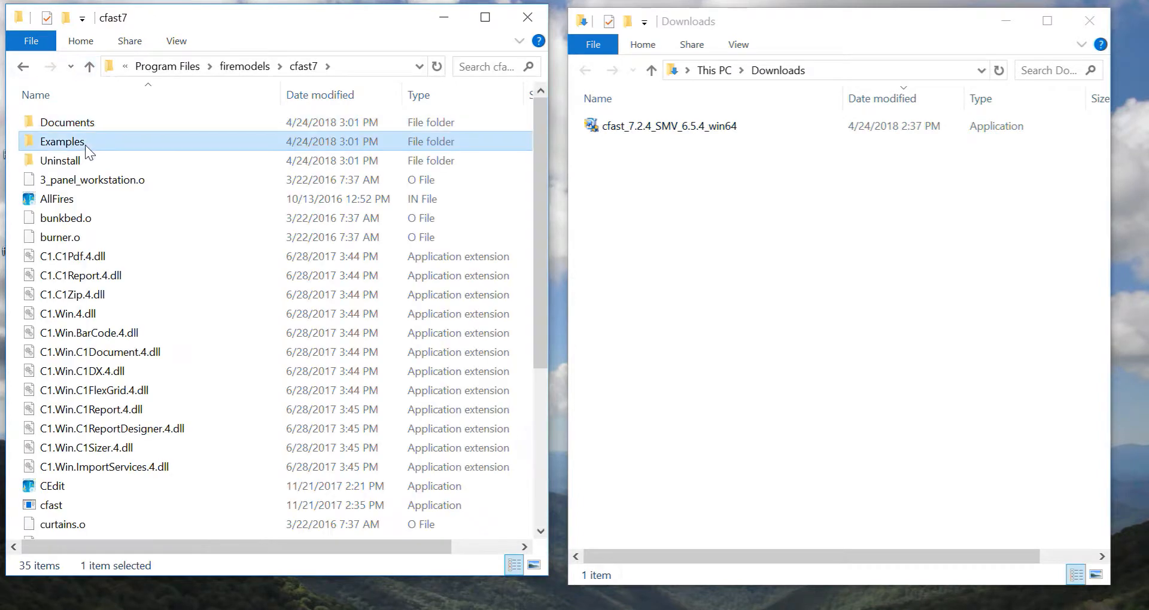
double_click(85, 145)
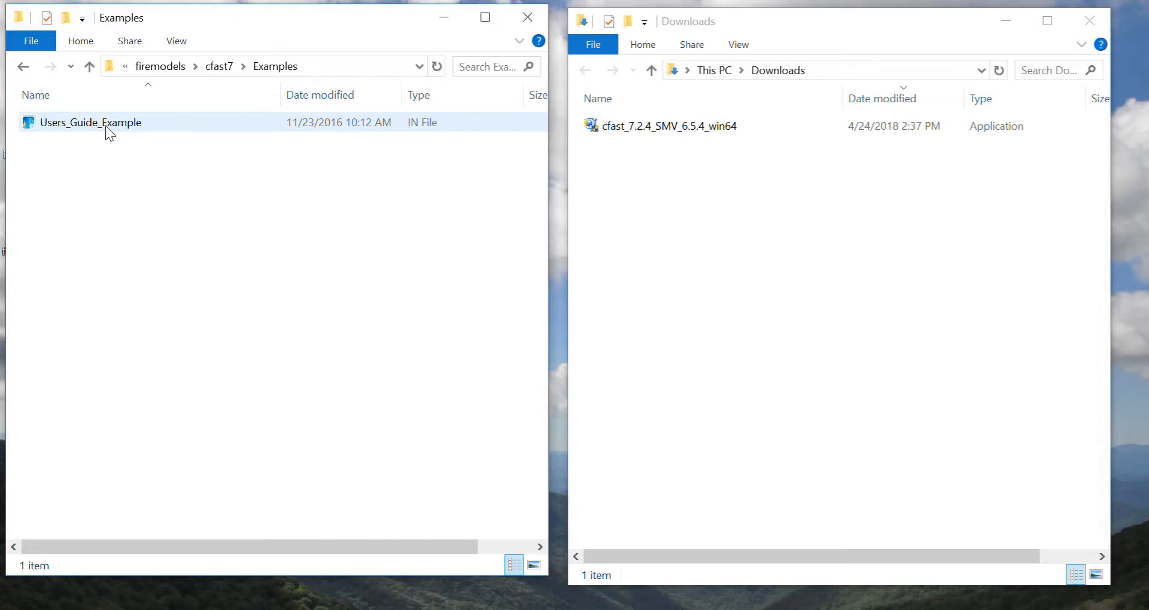
click(23, 69)
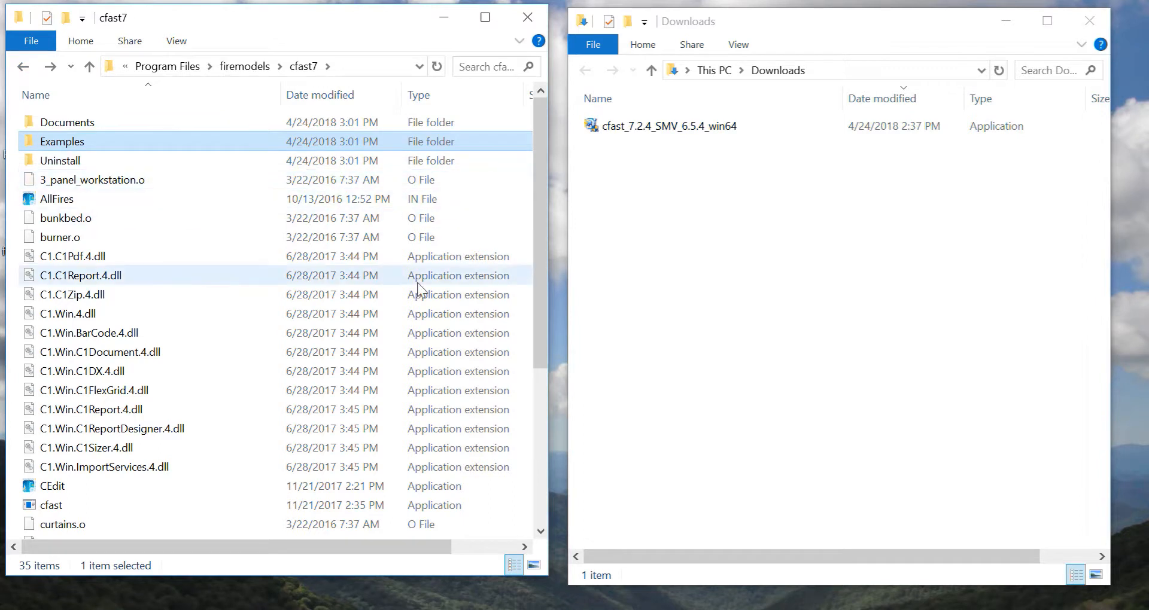
Launch CEdit from the cfast7 folder and maximize its window
drag(530, 263, 530, 418)
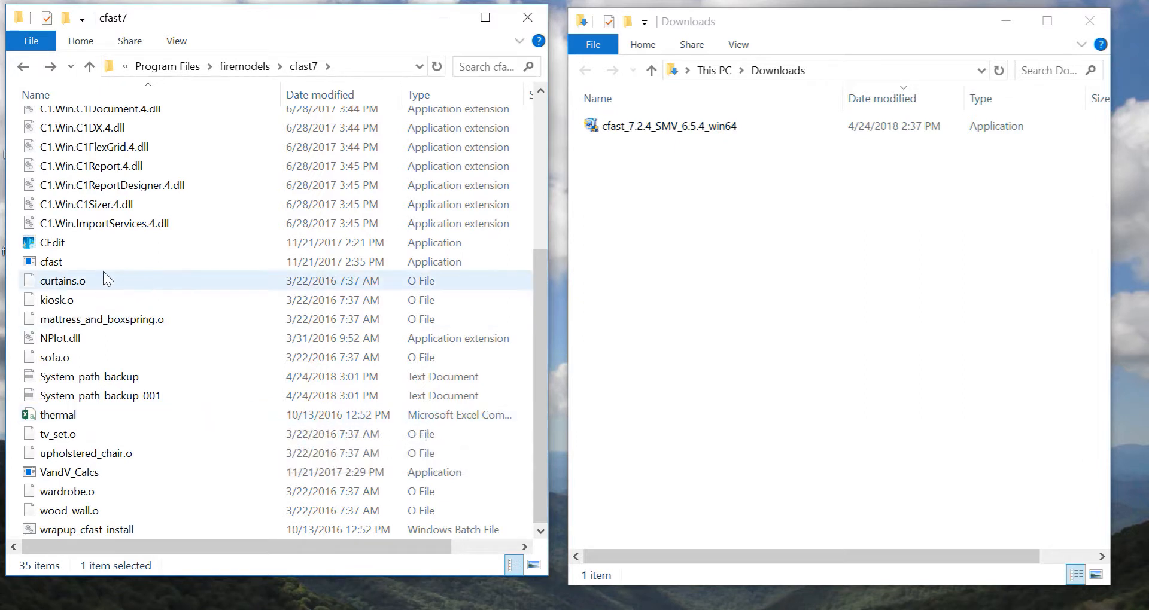
double_click(53, 244)
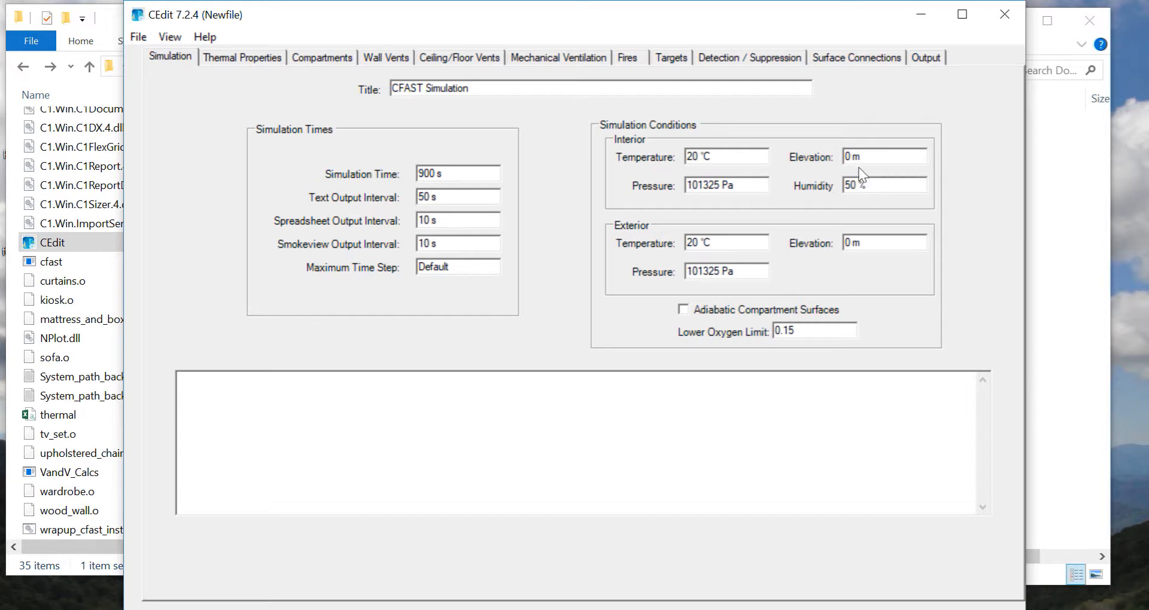
click(962, 16)
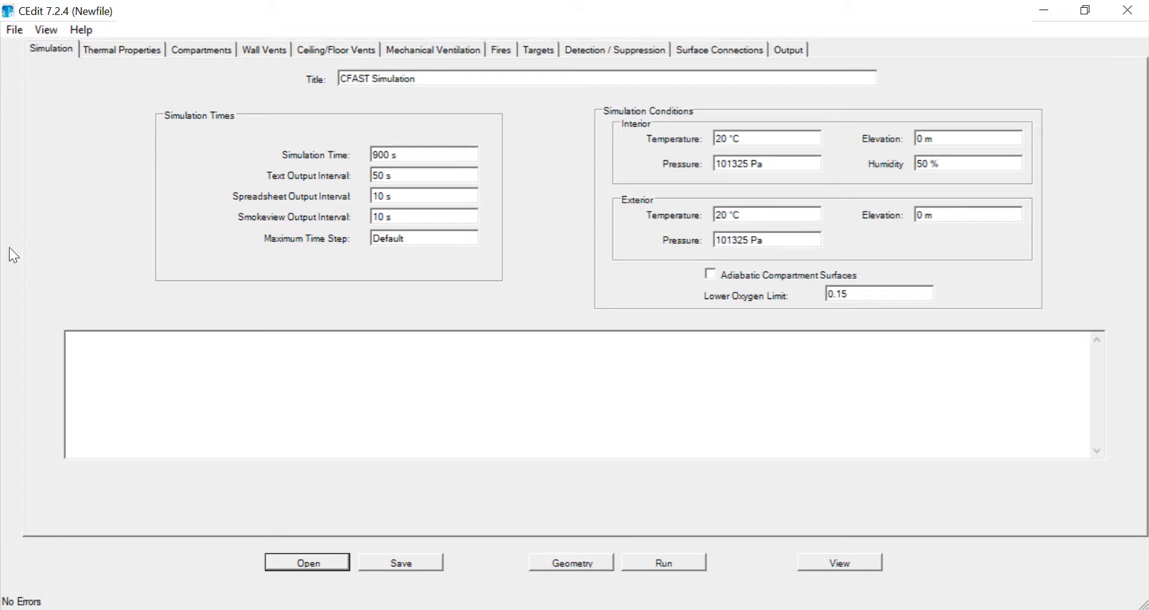
Open the Users_Guide_Example input file from the cfast7 Examples folder
click(19, 33)
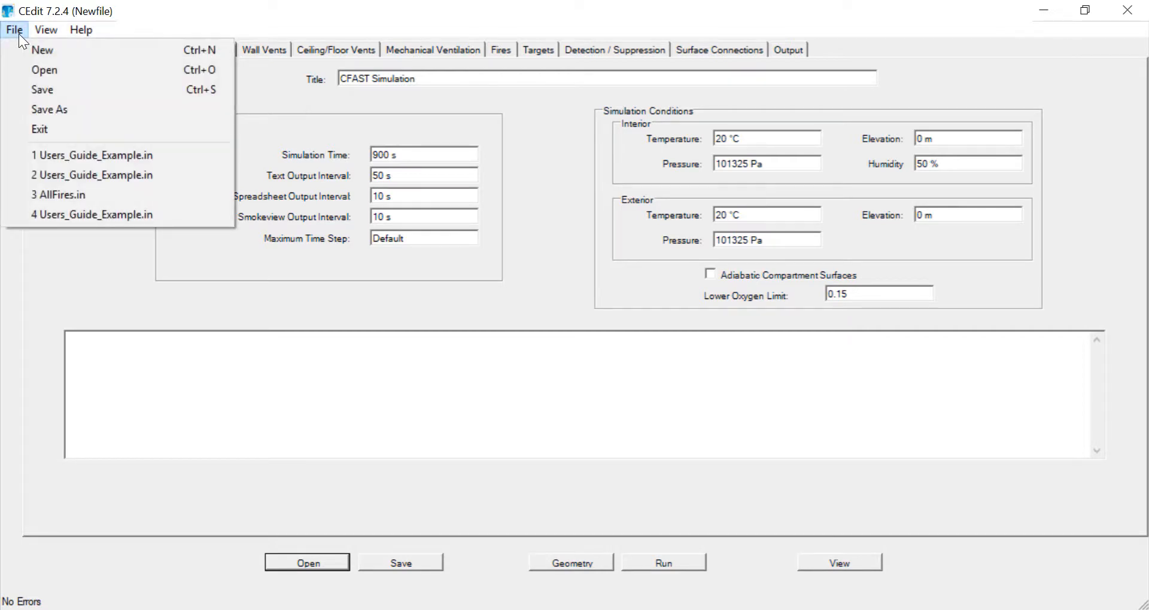
click(34, 69)
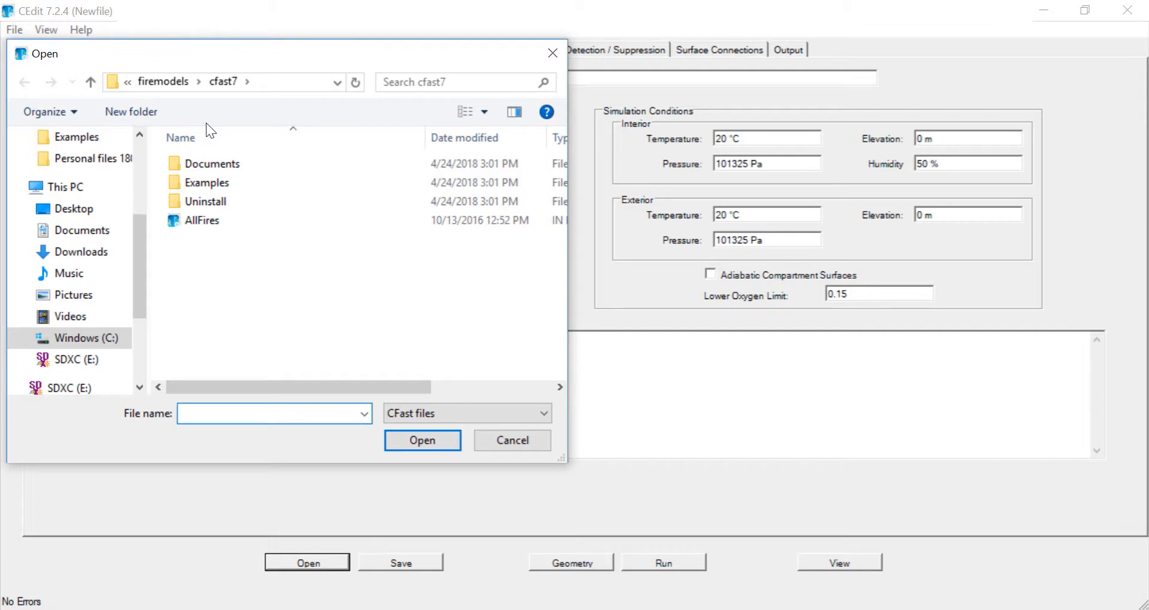
double_click(244, 184)
click(250, 165)
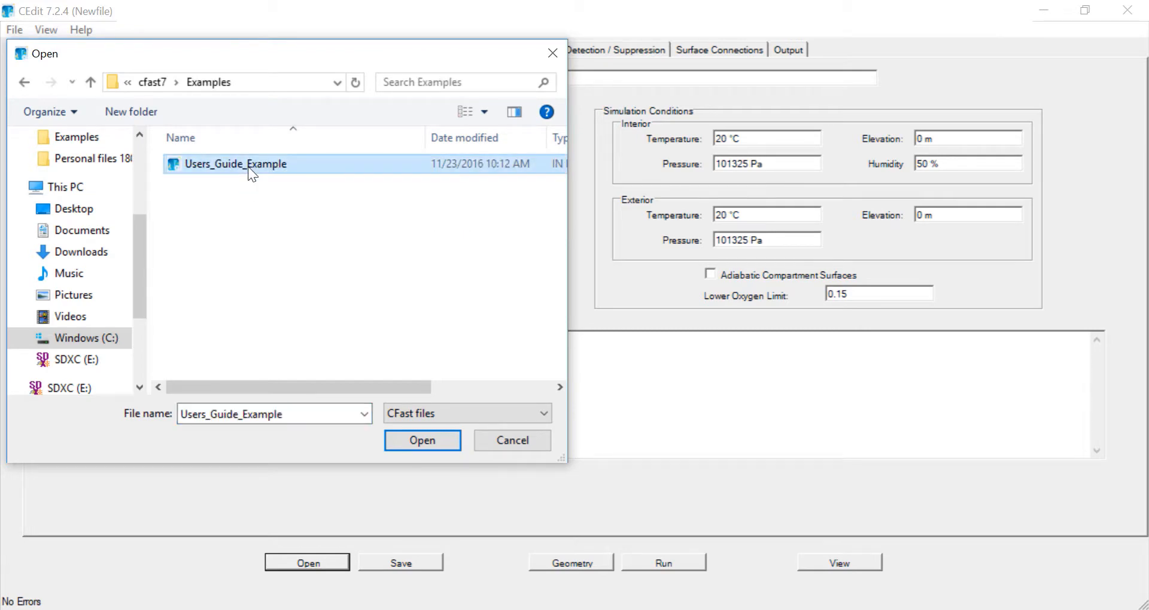
click(445, 446)
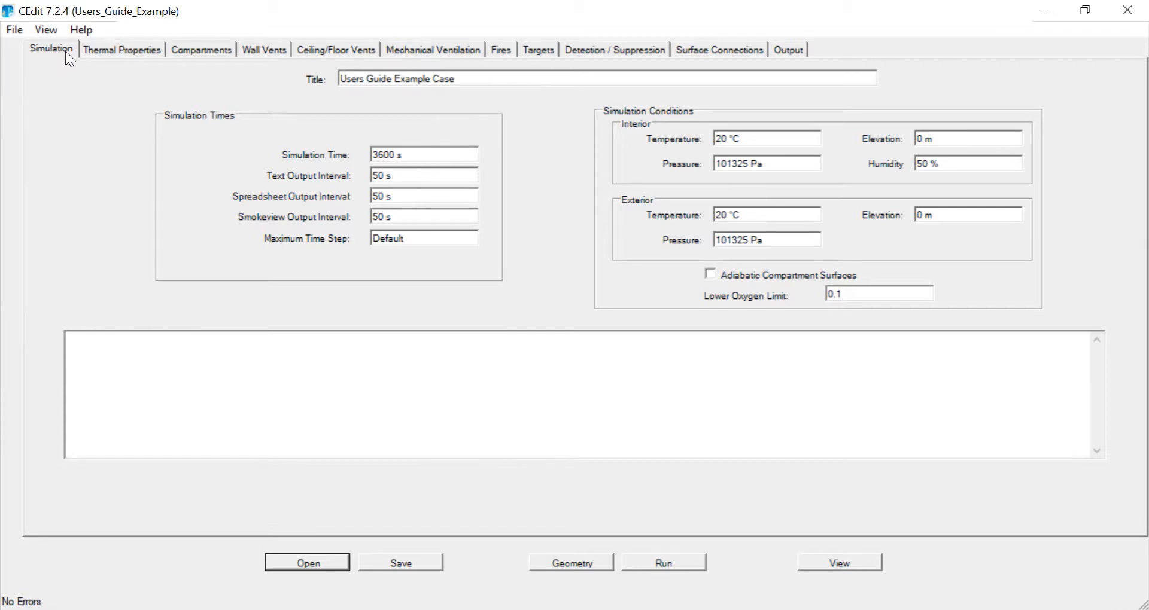
Review the example case's simulation times and its interior and exterior conditions
click(120, 51)
click(50, 50)
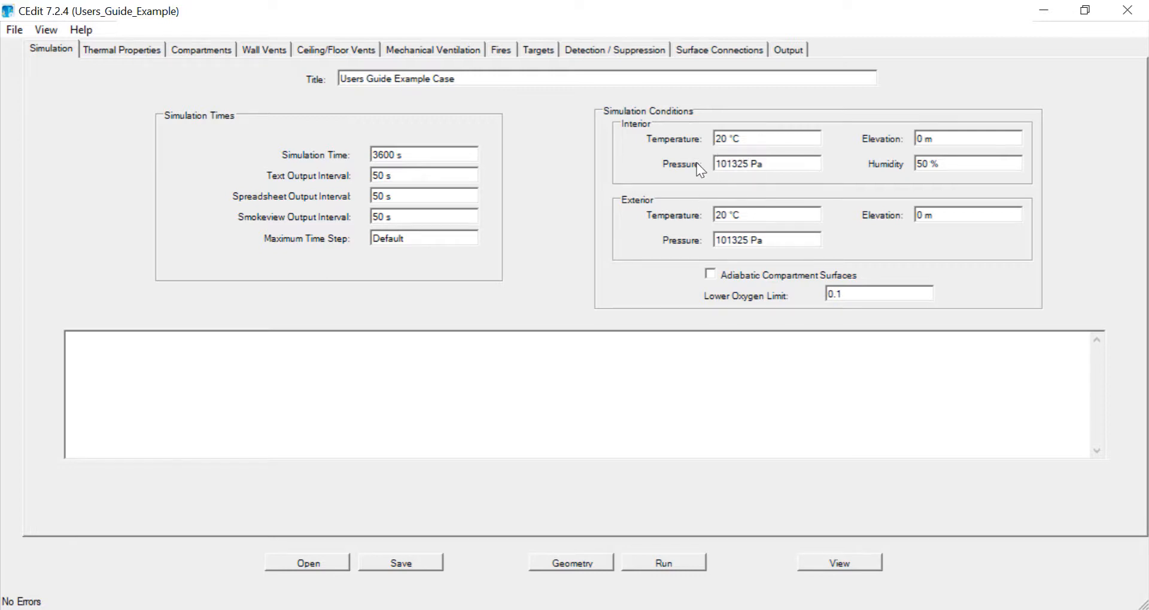
Load thermal properties from the thermal file in the cfast7 folder, with all file types shown
click(131, 60)
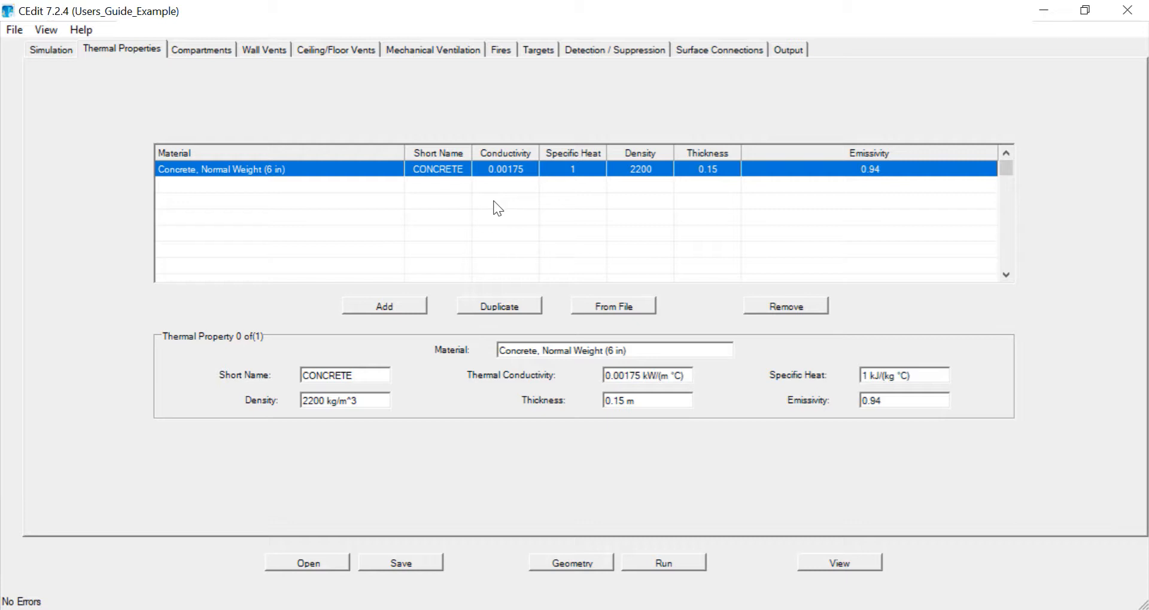
click(611, 314)
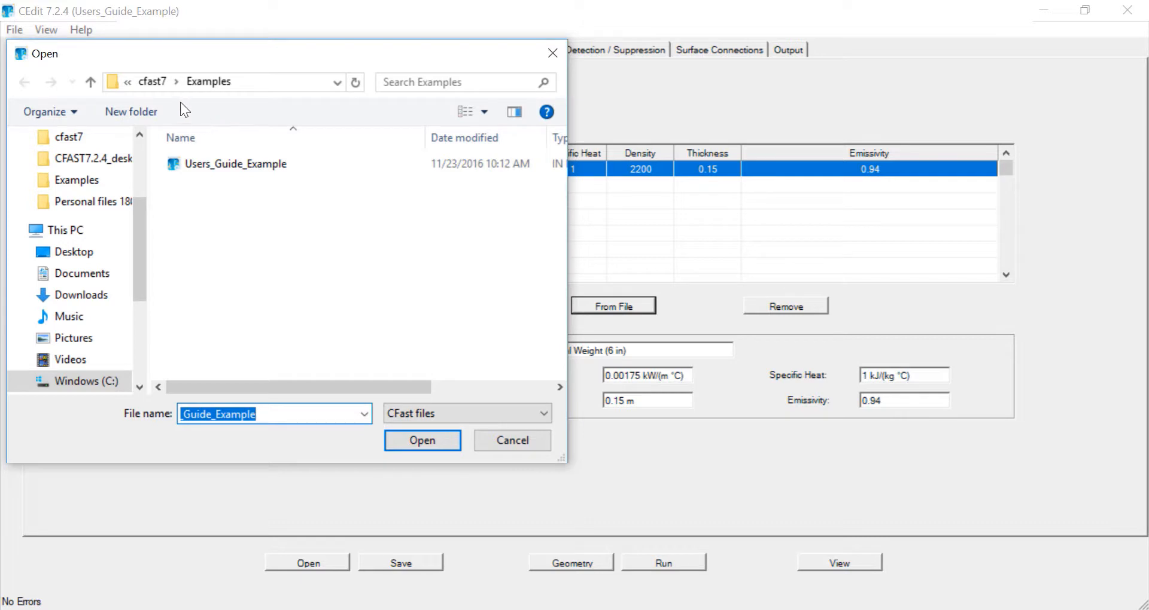
click(151, 81)
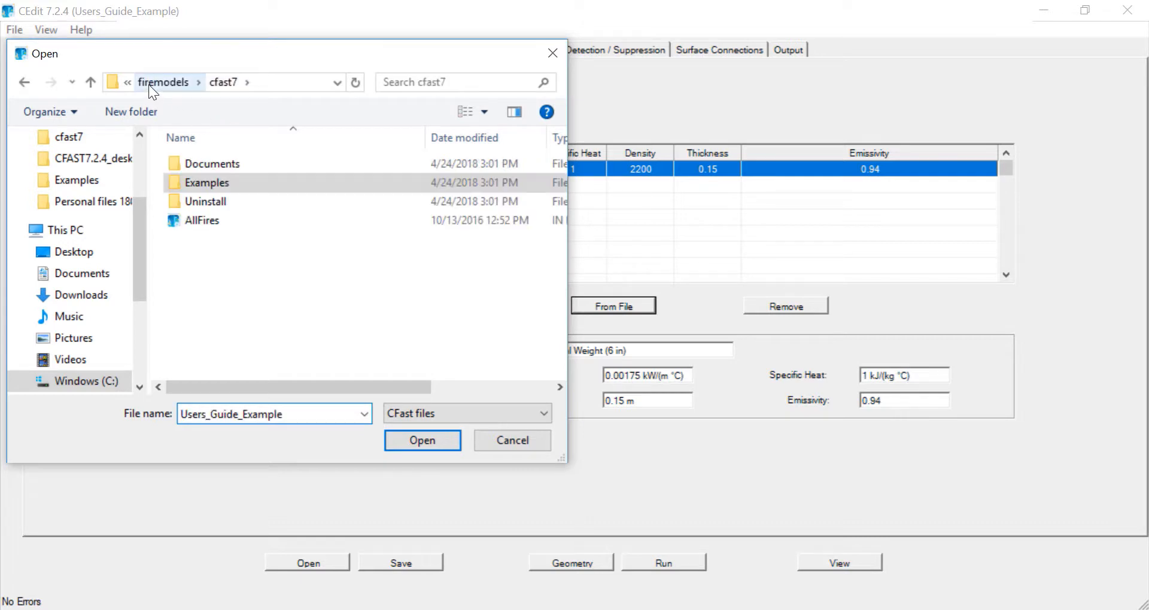
click(534, 411)
click(521, 471)
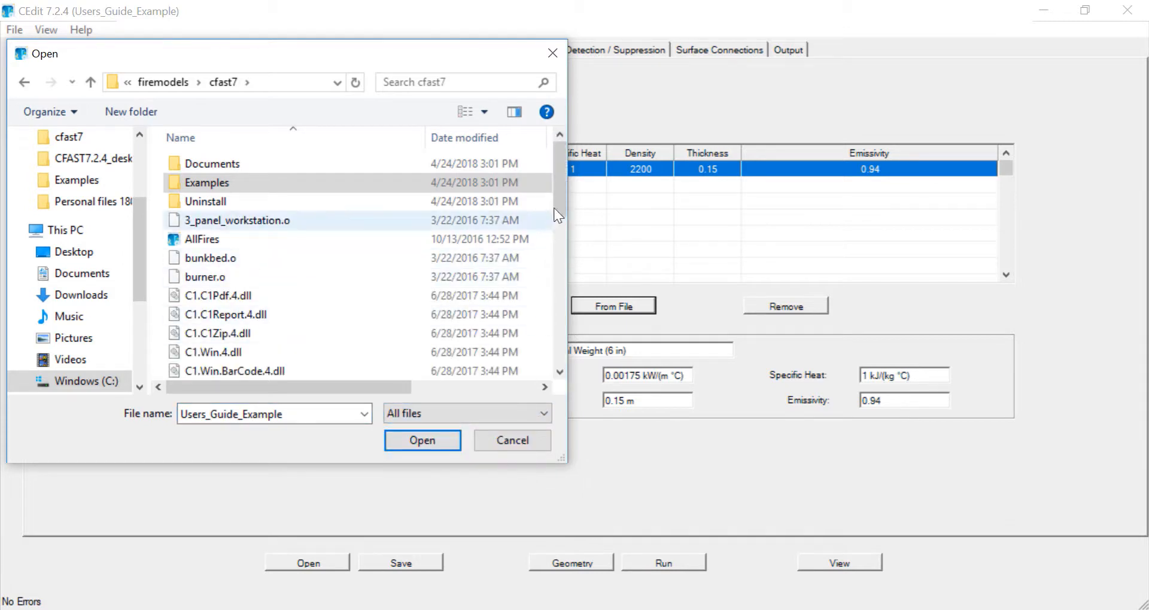
drag(559, 188, 543, 340)
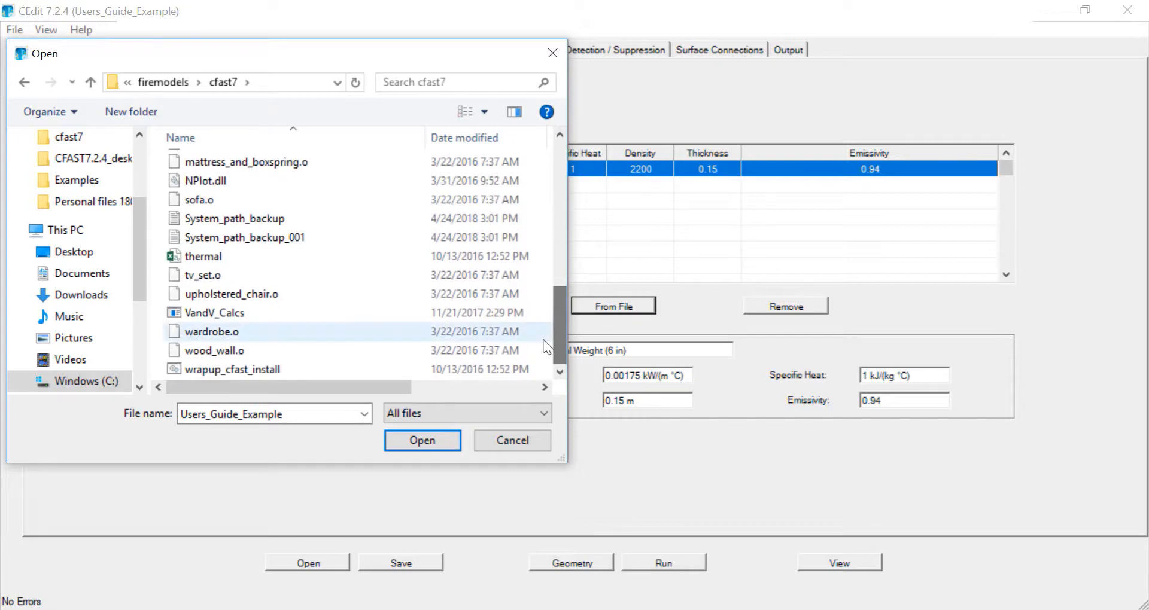
click(283, 255)
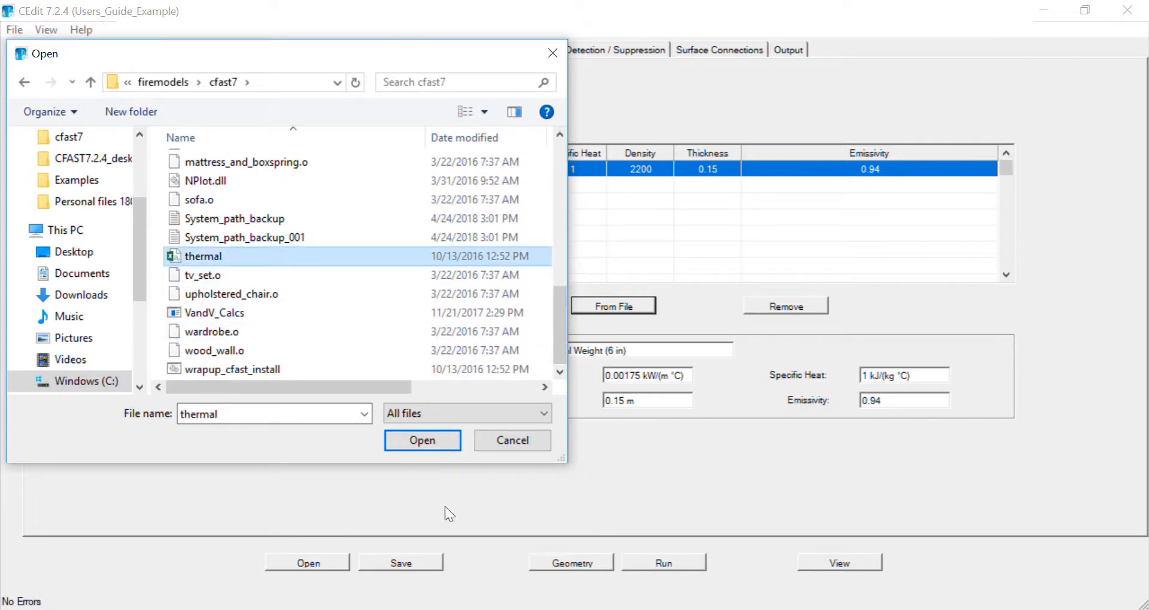
click(441, 439)
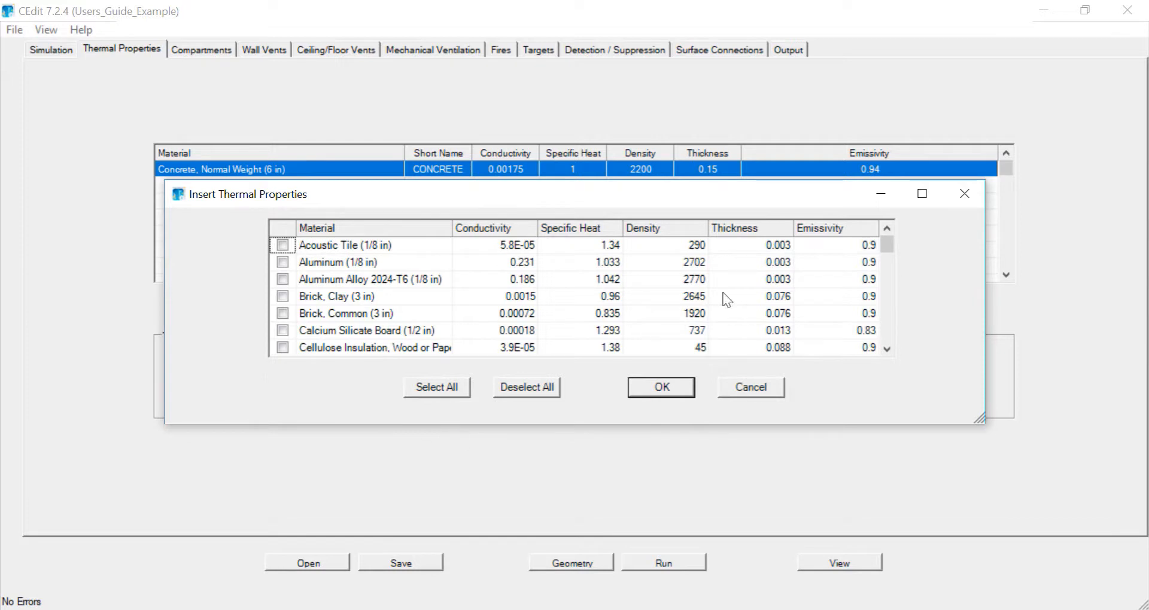
Select all materials in the loaded thermal file and insert them into the case
mouse_move(884, 249)
mouse_down()
mouse_move(886, 282)
mouse_move(884, 240)
mouse_up()
click(436, 388)
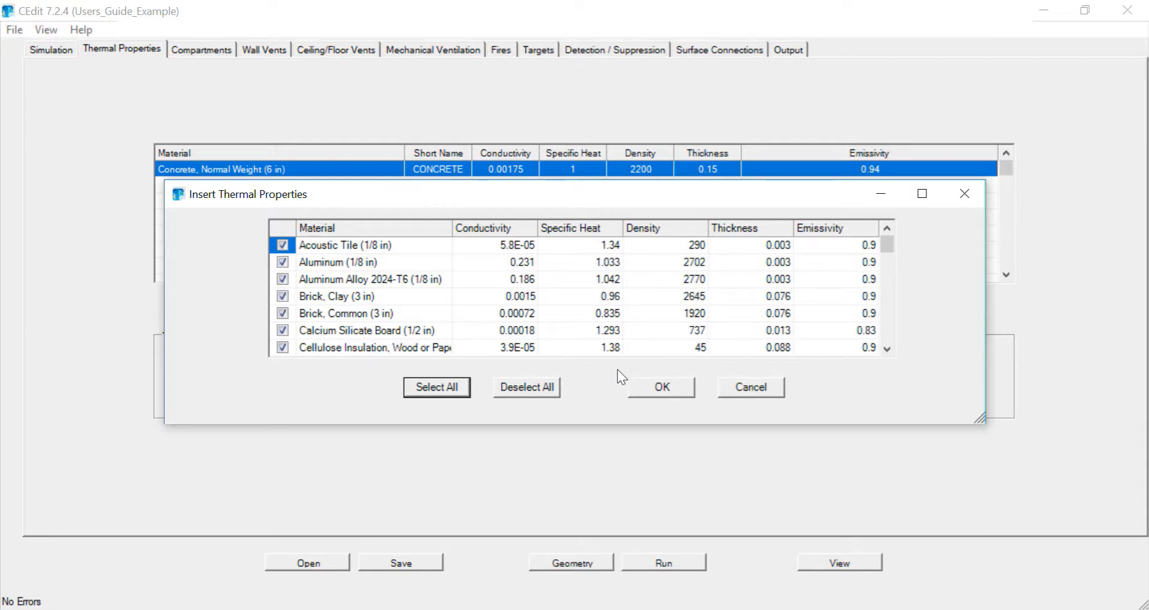
click(656, 390)
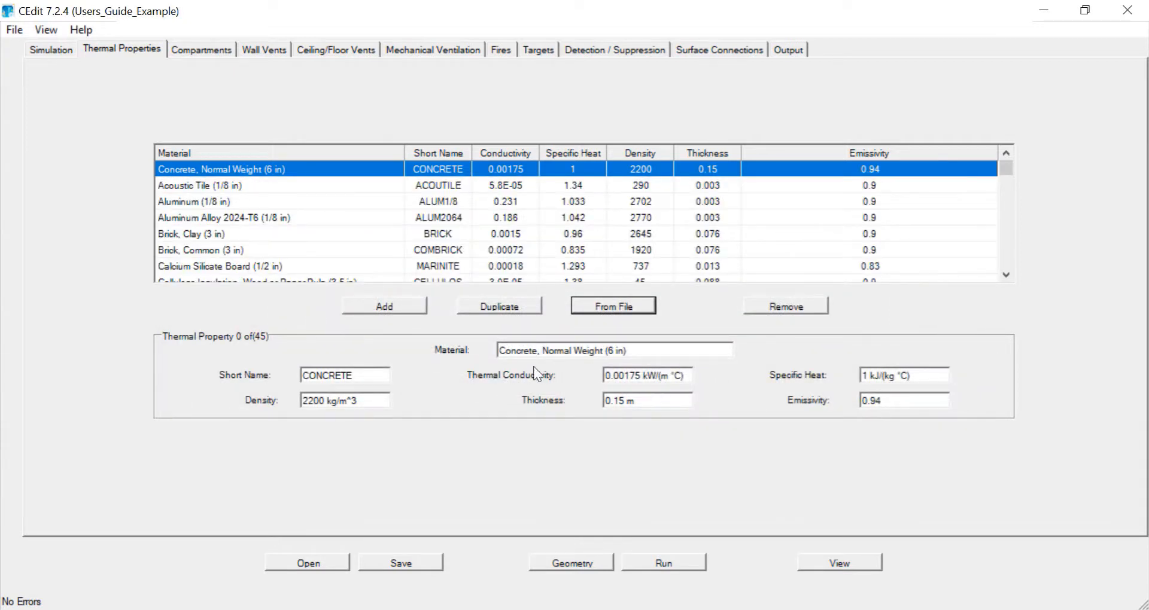
Inspect the thermal properties of the clay brick, common brick, calcium silicate board and 1/8 in aluminum
click(189, 234)
click(190, 255)
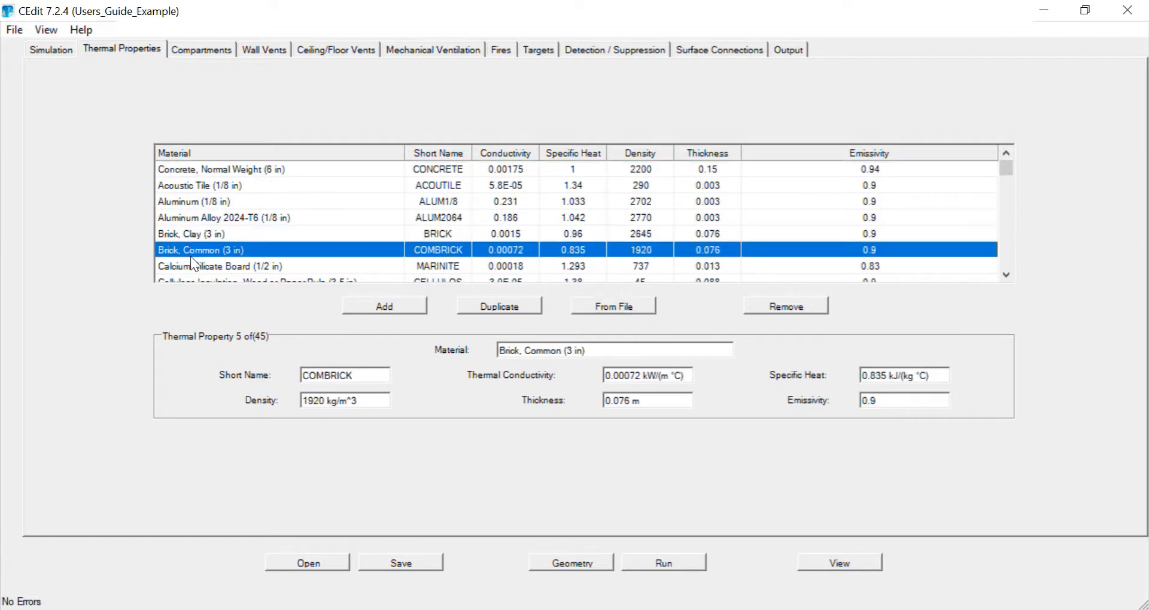
click(196, 267)
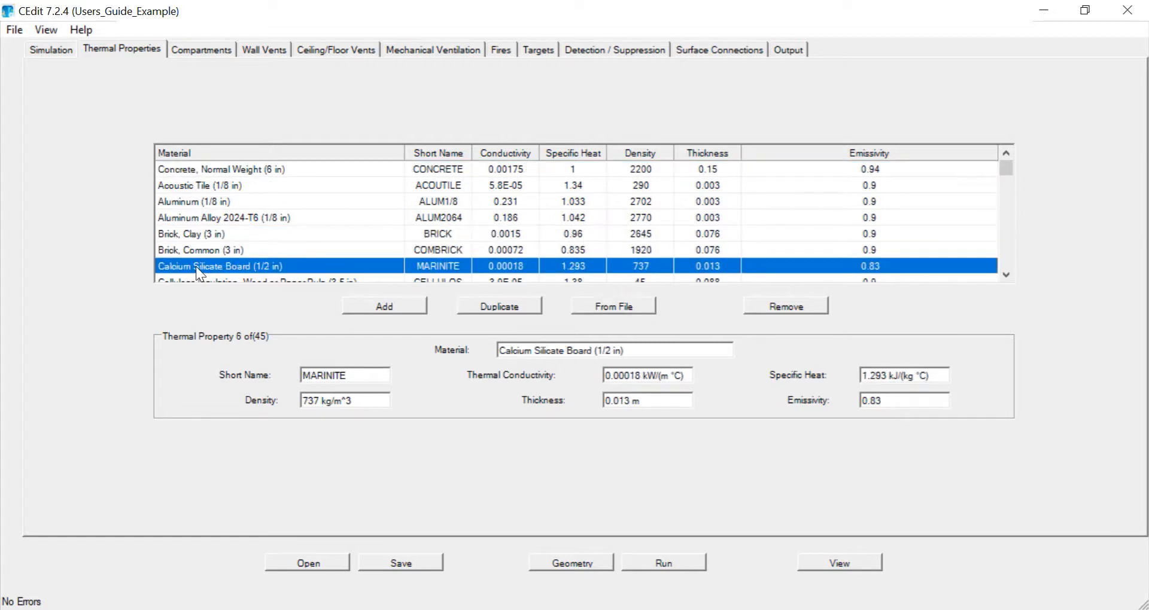
click(222, 203)
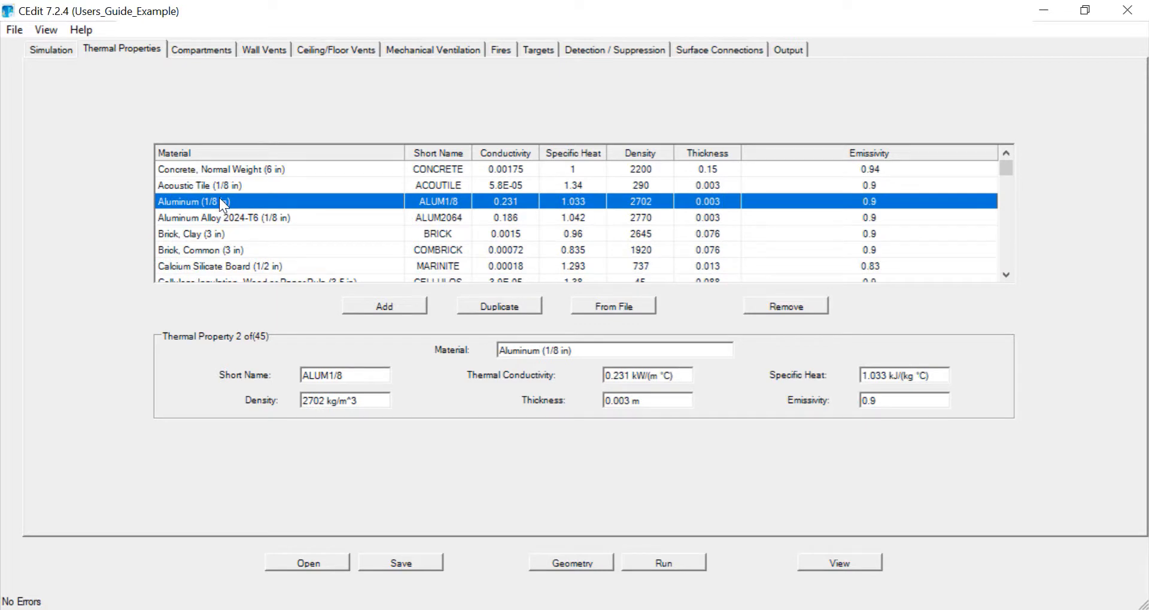
Inspect the geometry and materials of compartments Comp 1, Comp 2 and Comp 3
click(198, 48)
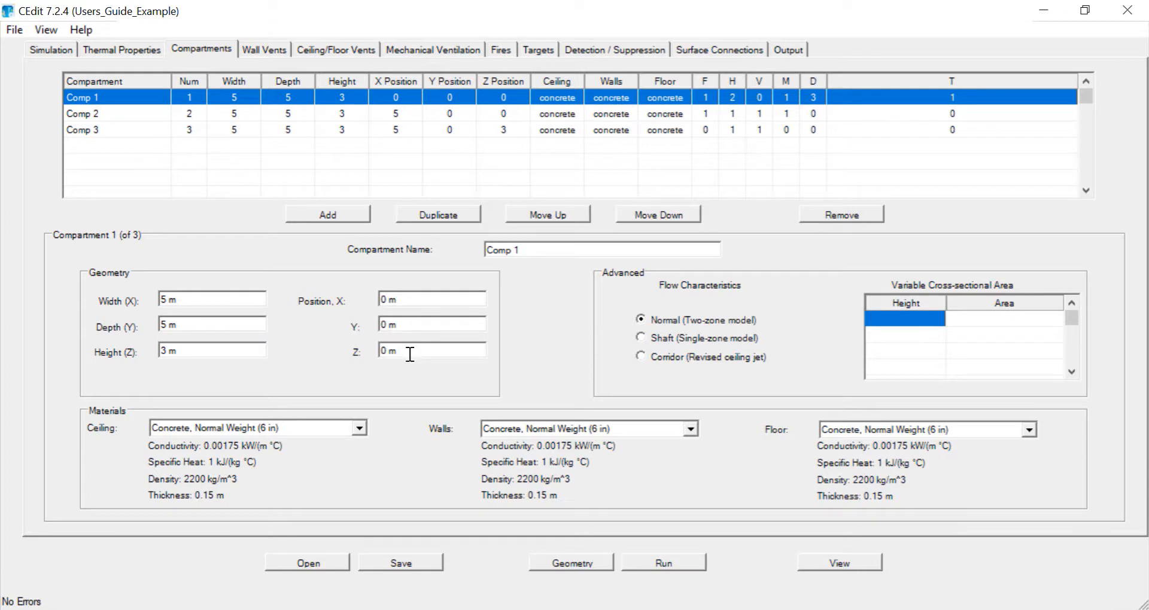
click(242, 115)
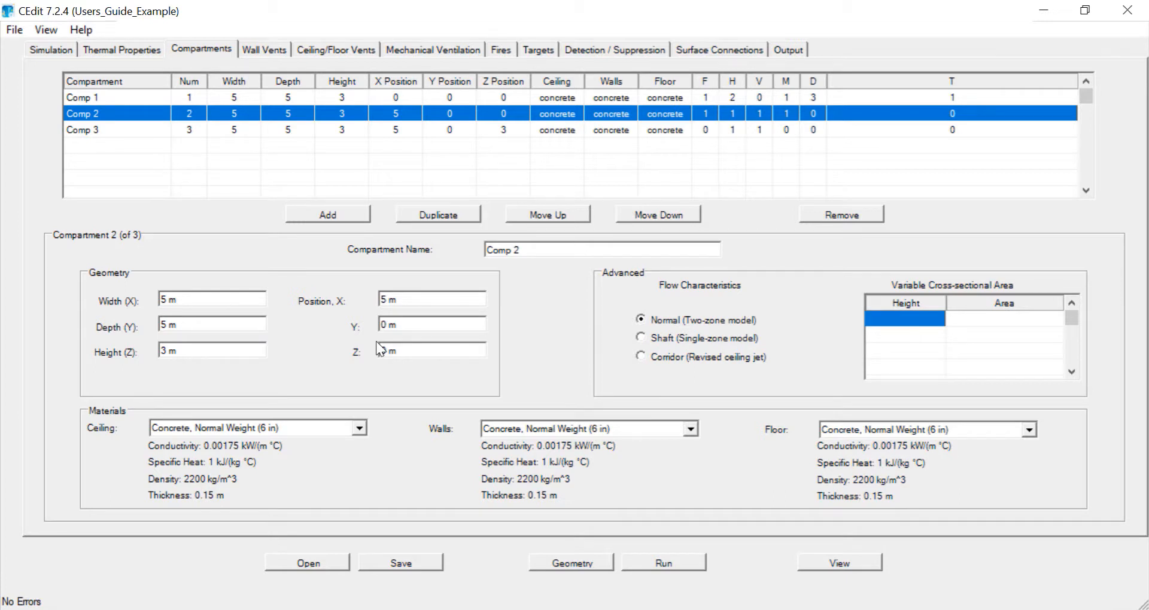
click(249, 129)
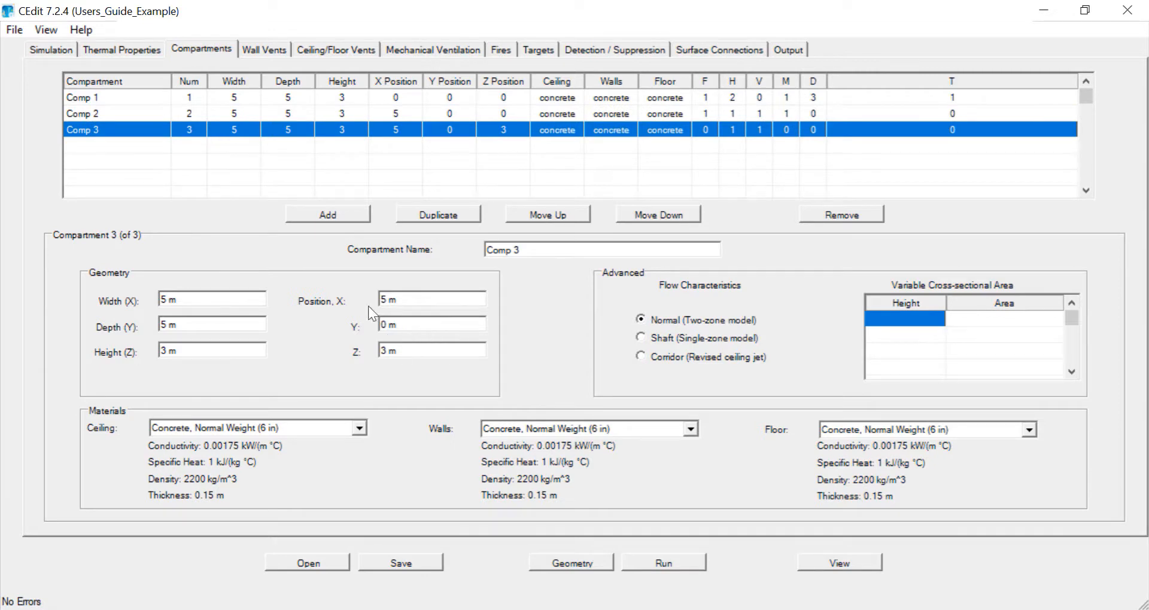
Review the geometry of Comp 1, Comp 2 and Comp 3, and view the wall material options available for Comp 3
click(284, 99)
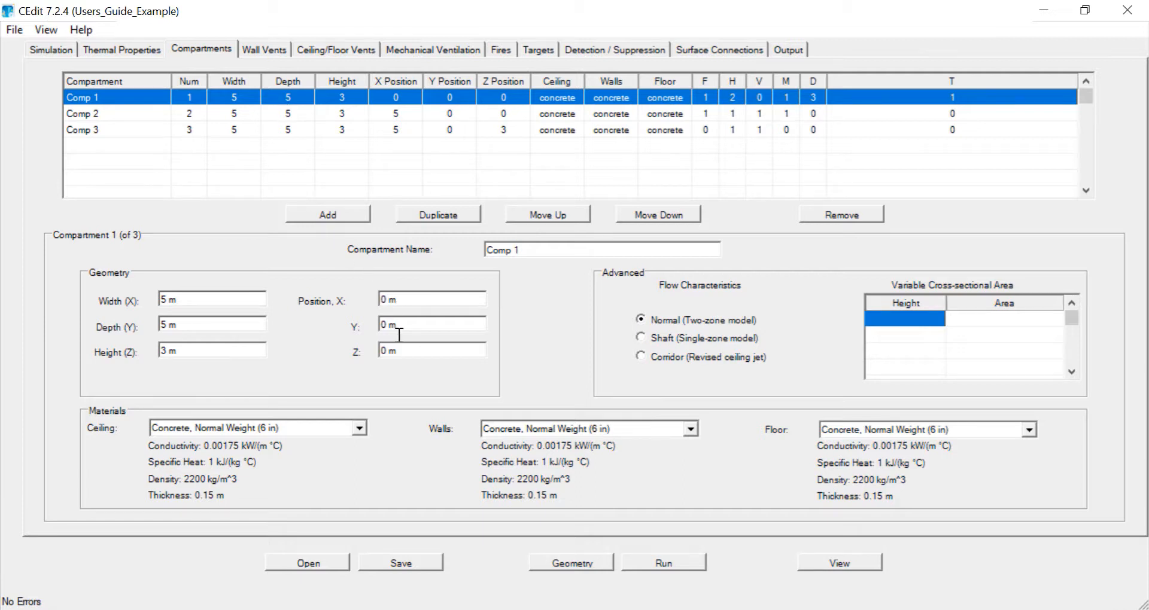
click(324, 117)
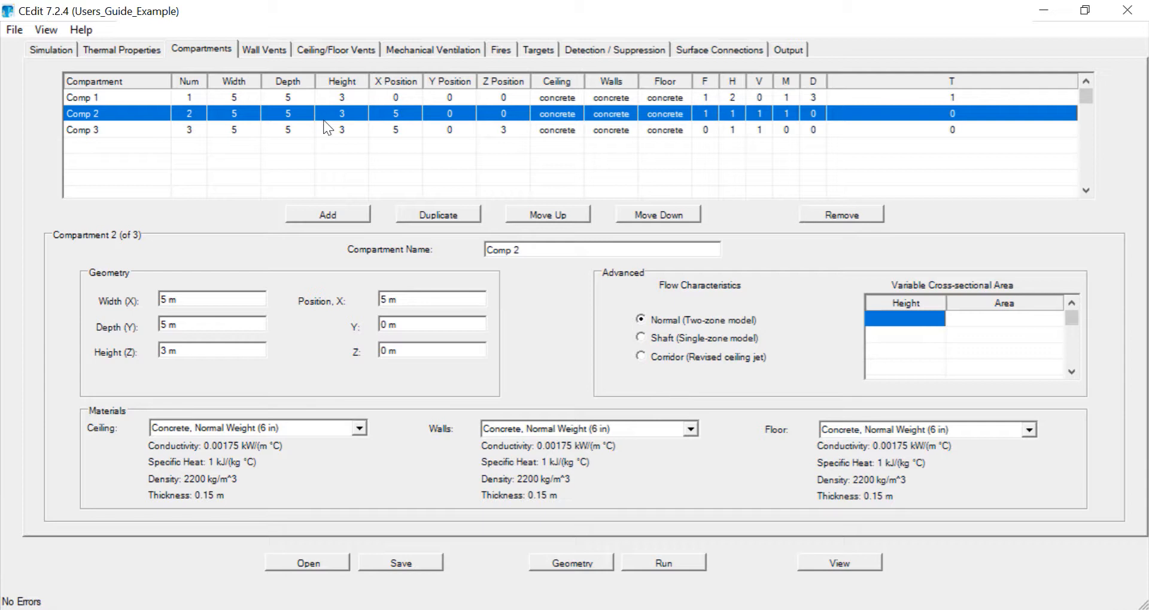
click(319, 134)
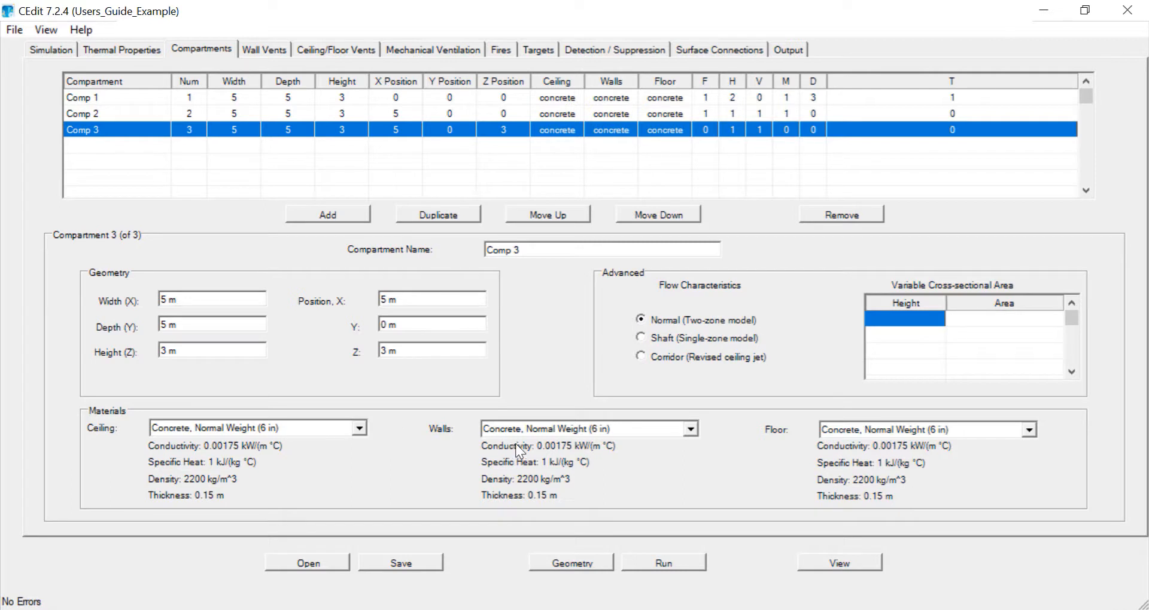
click(691, 428)
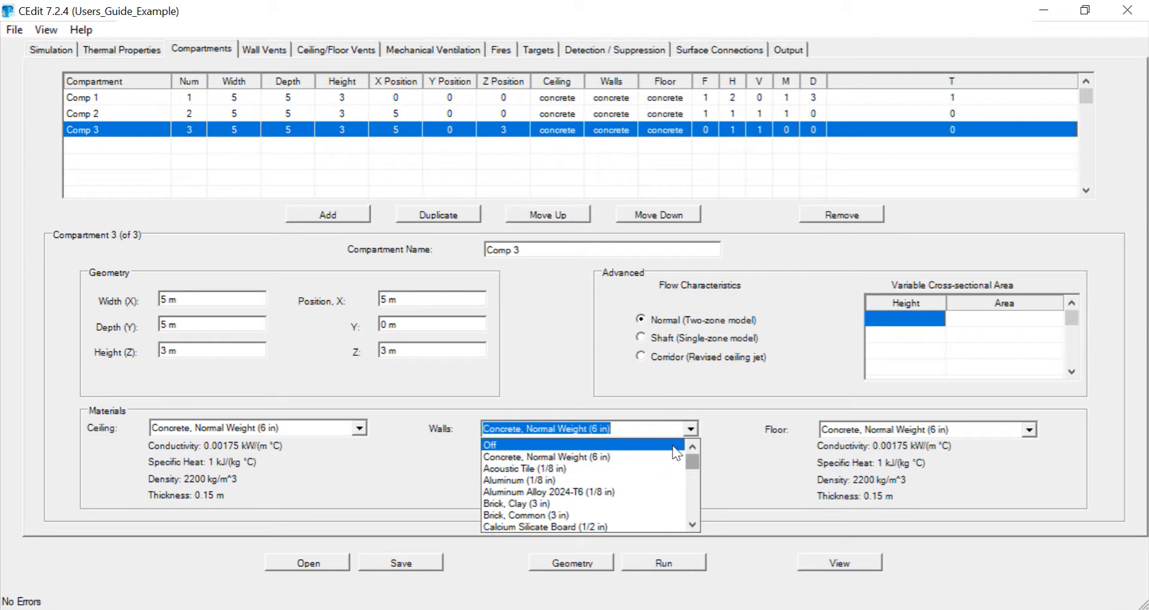
click(751, 466)
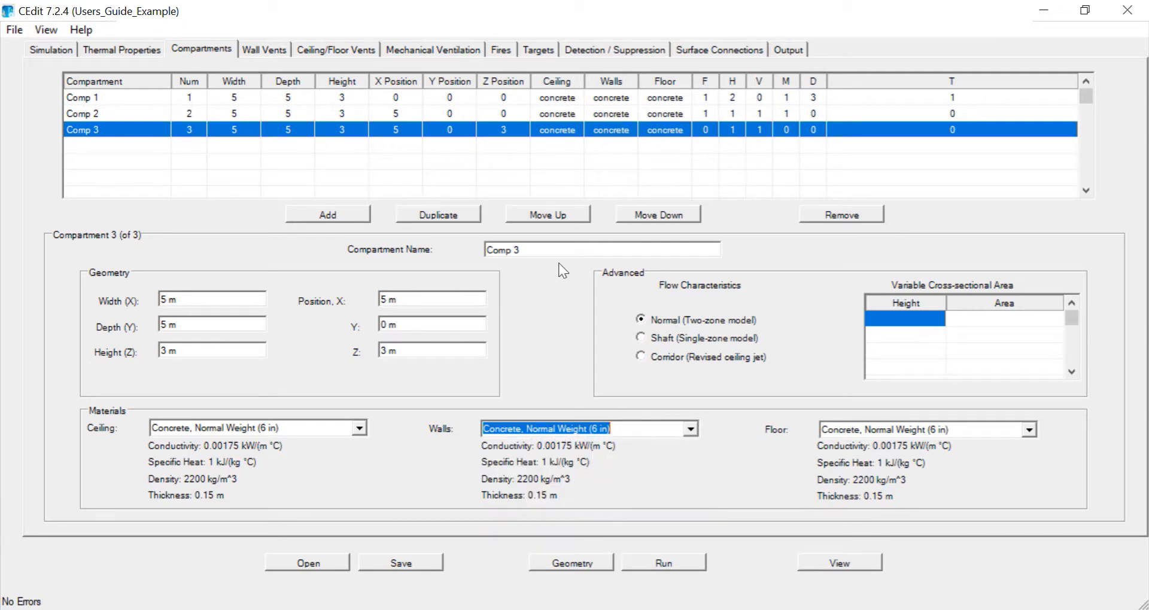
Examine the first wall vent's connected compartments, dimensions and offset, and view its available face options
click(262, 51)
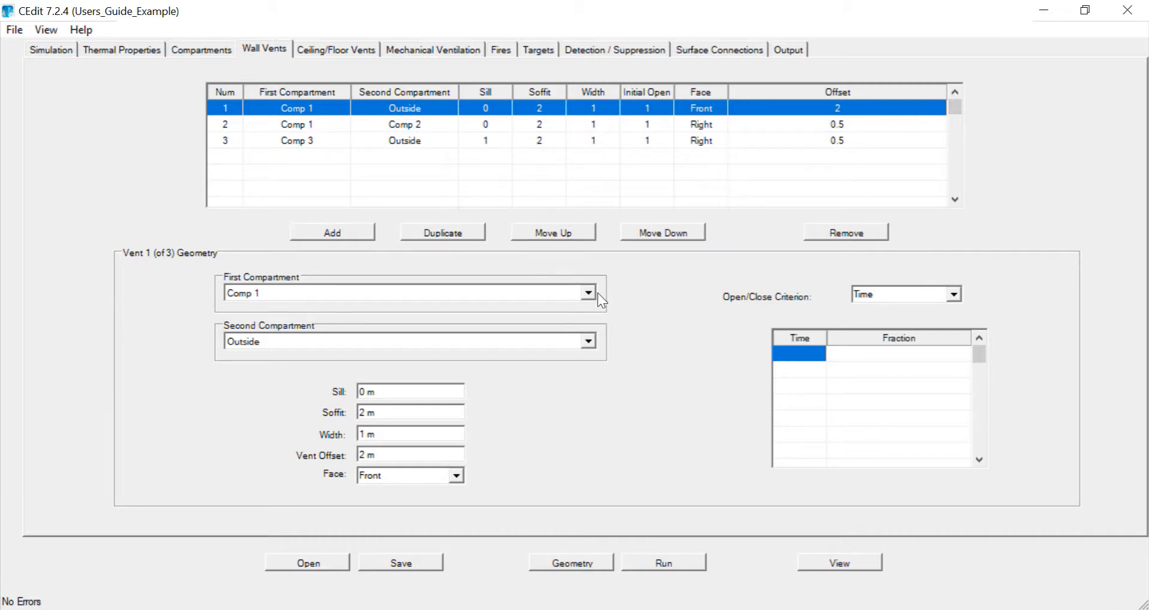
click(591, 342)
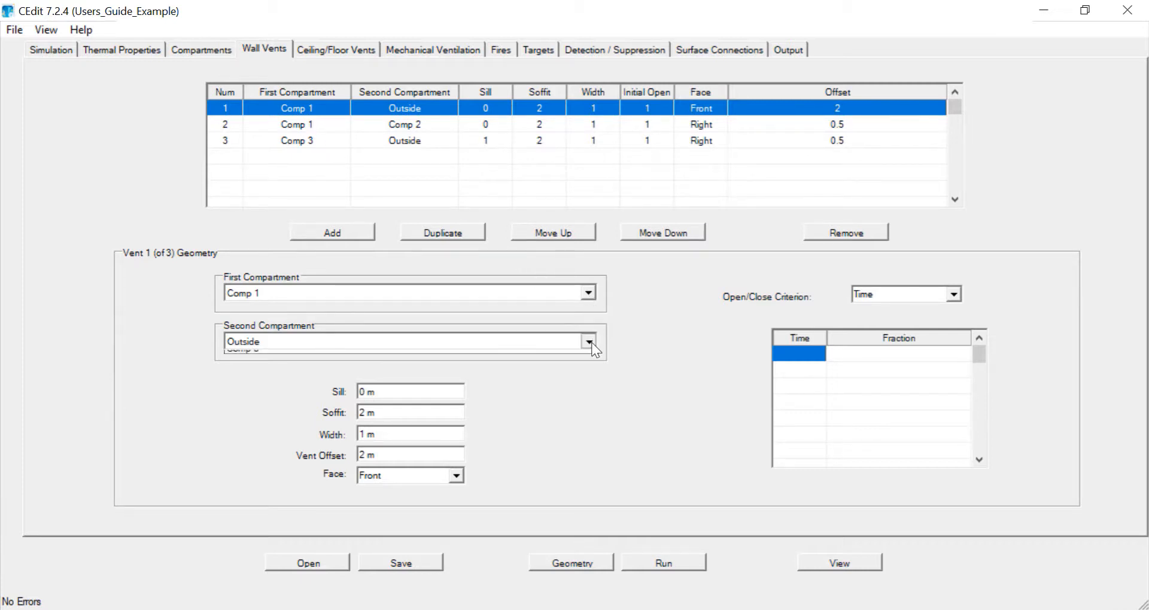
click(591, 342)
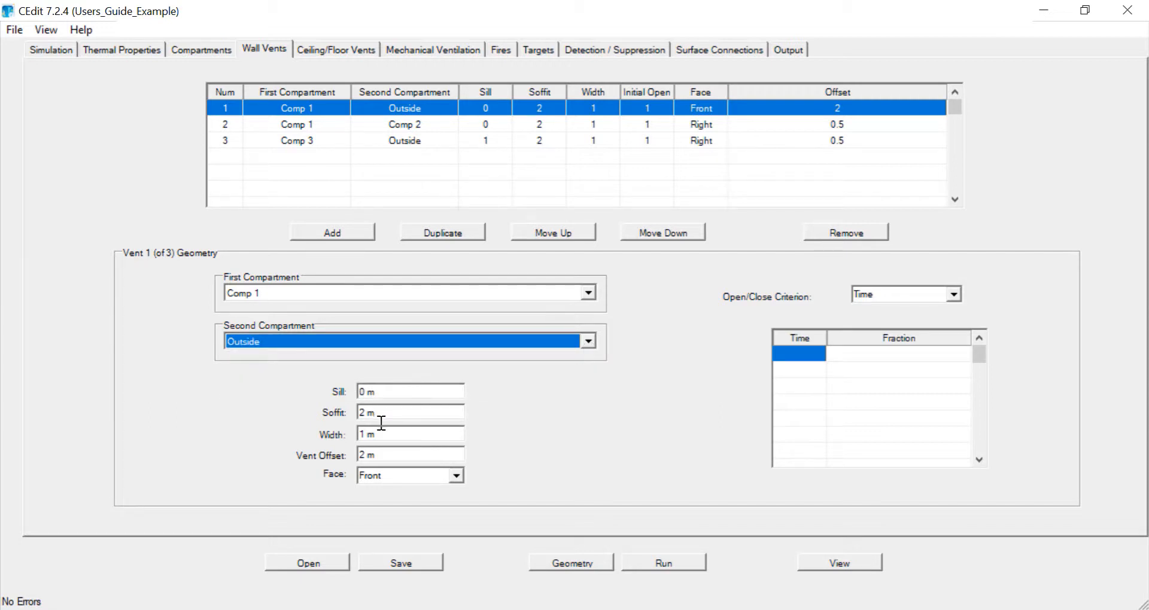
click(389, 465)
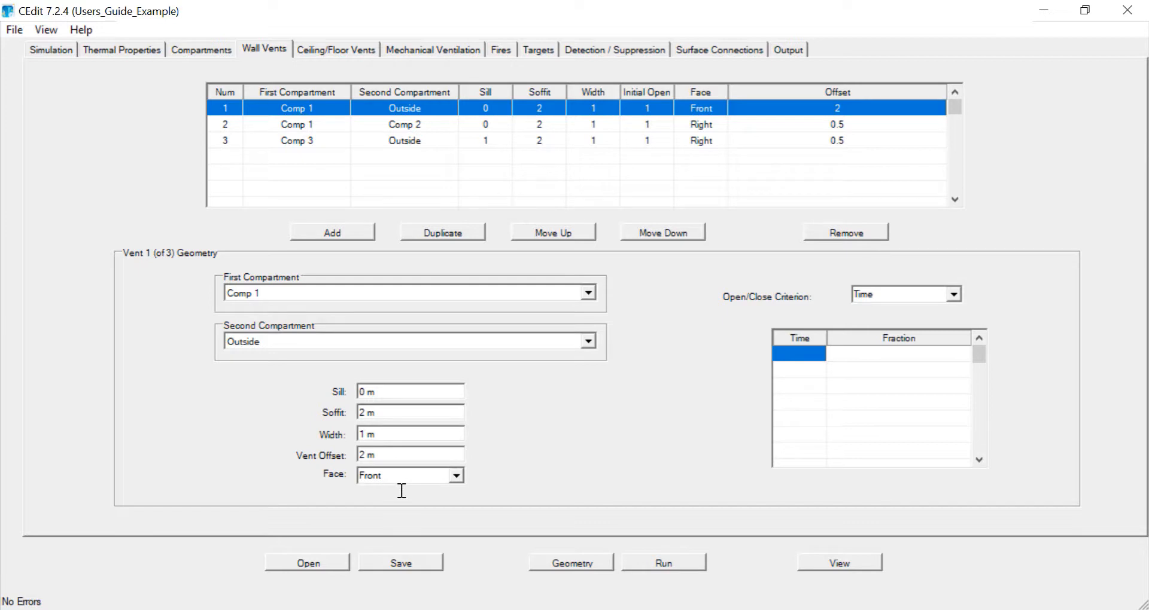
click(457, 476)
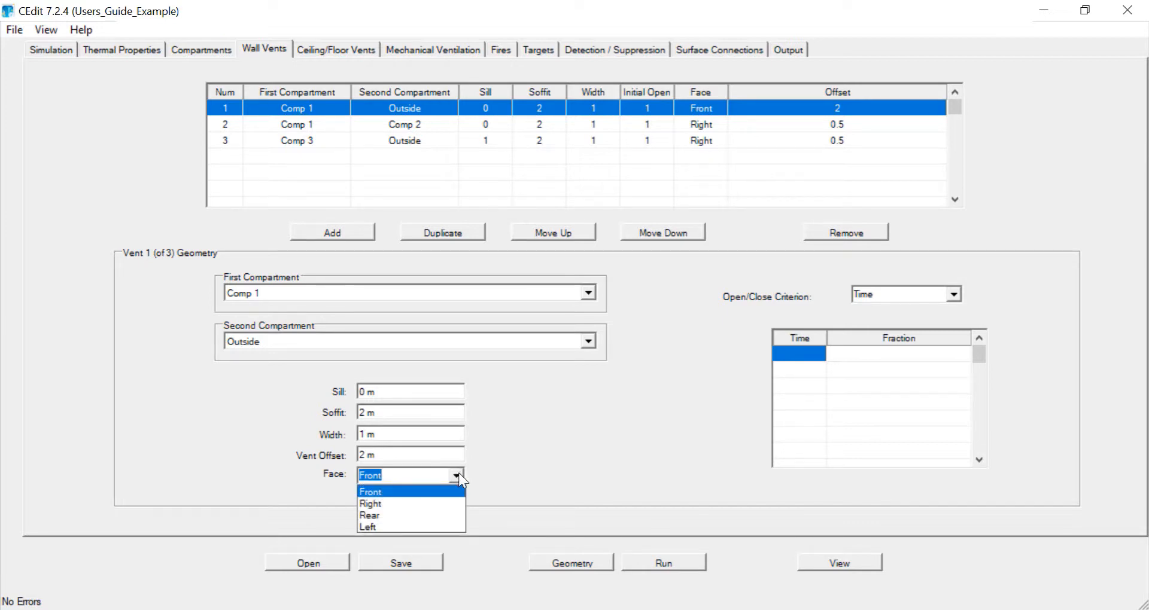
click(549, 420)
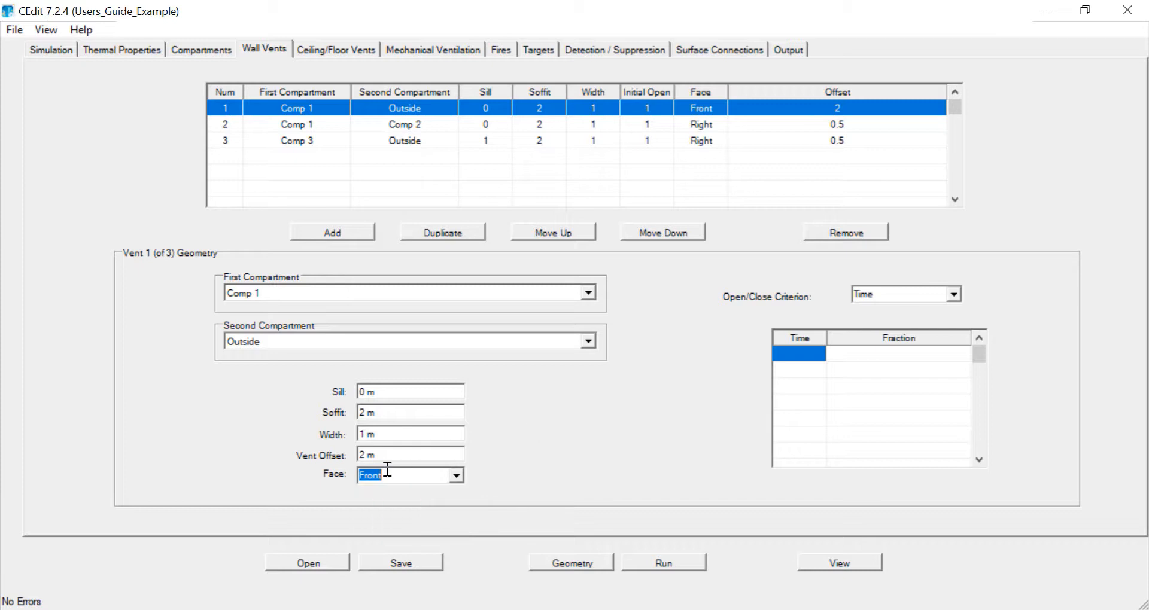
View the open/close criterion options for the first wall vent and inspect the vent between Comp 1 and Comp 2
click(957, 296)
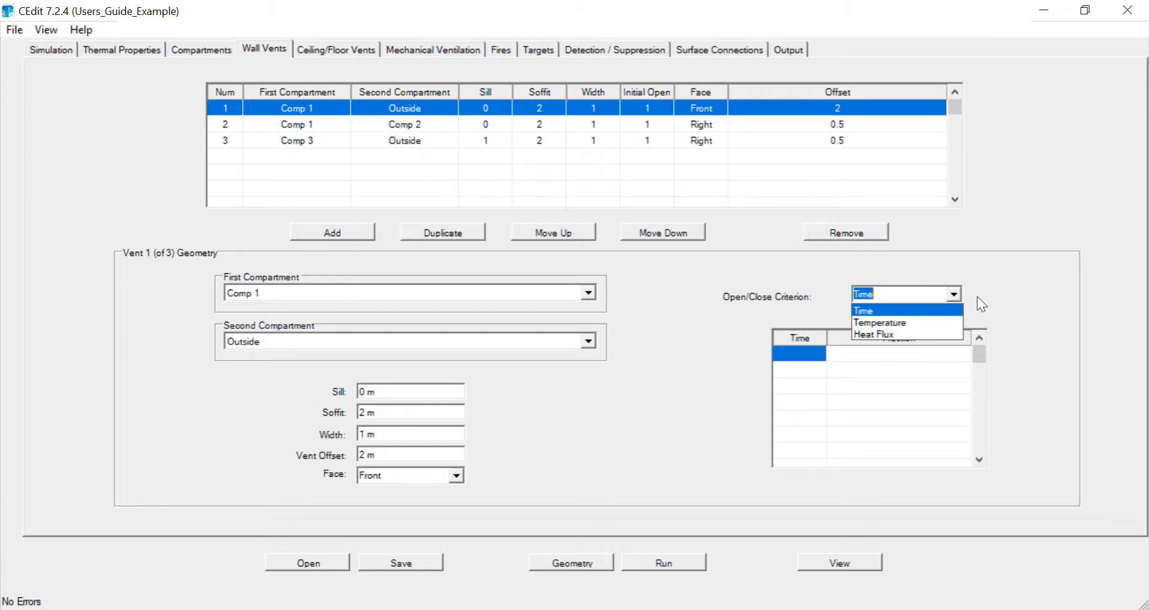
click(978, 297)
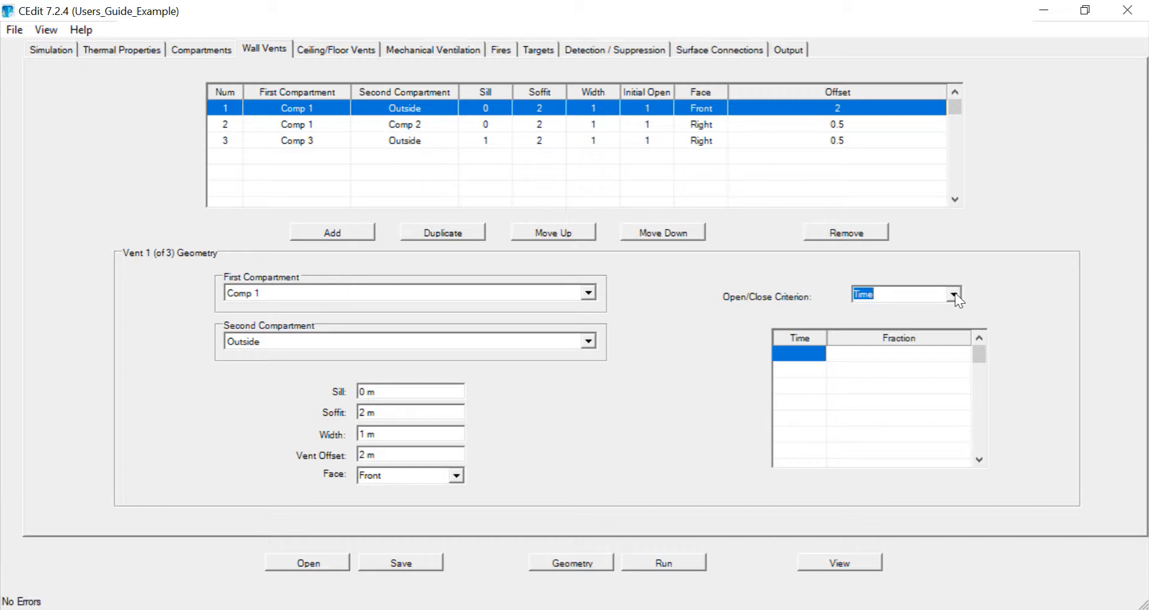
click(954, 294)
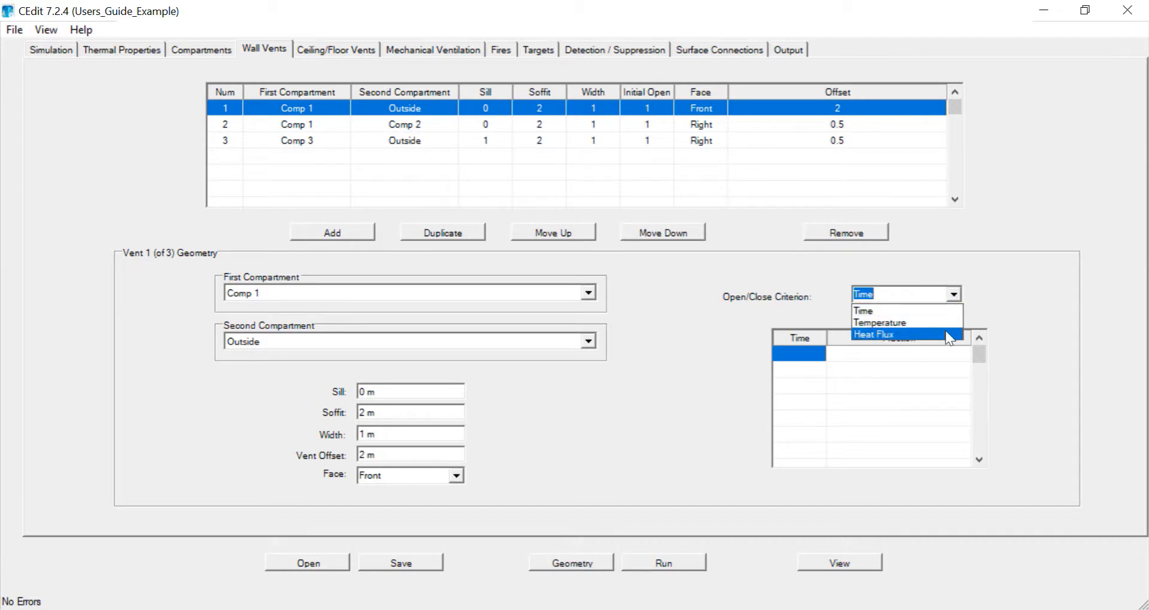
click(995, 282)
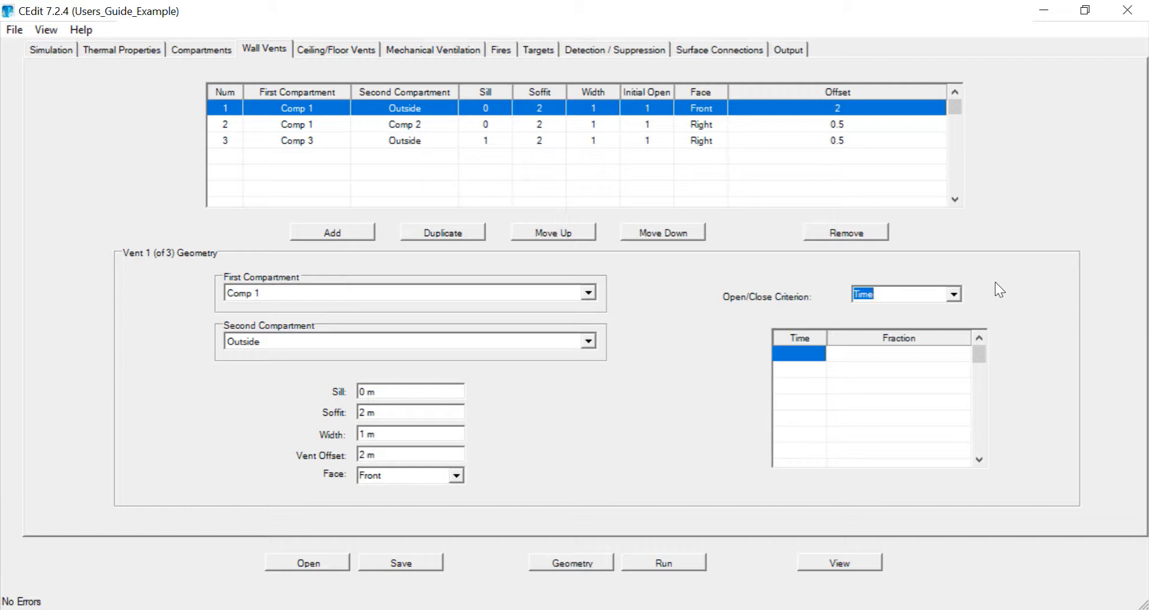
click(324, 125)
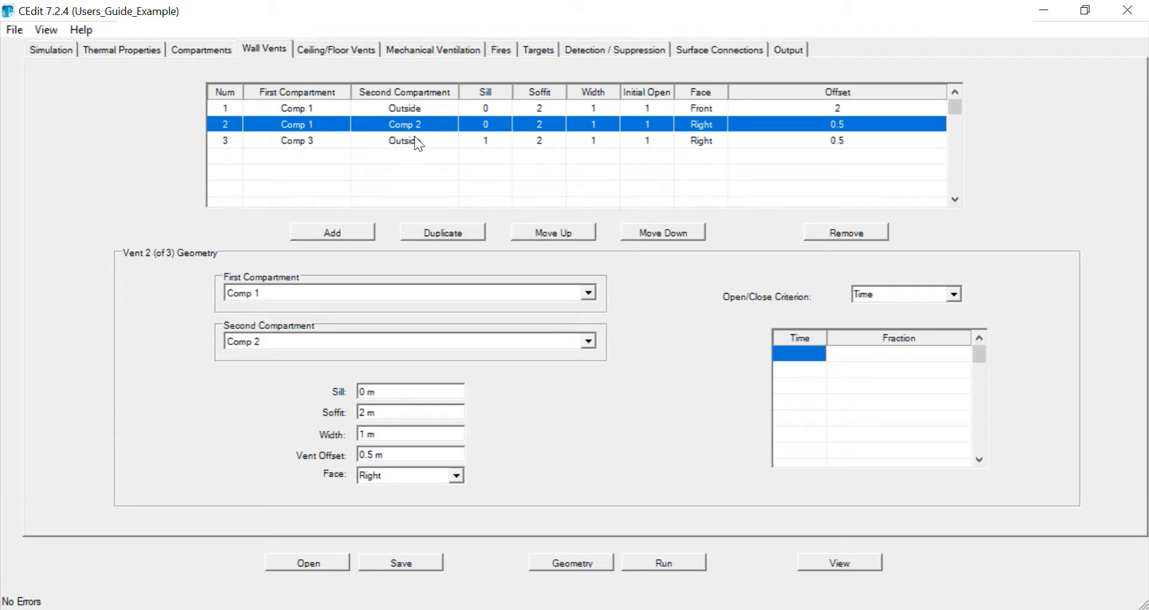
Inspect the ceiling/floor vent between Comp 3 and Comp 2 with its shape options, and view the mechanical ventilation settings
click(341, 54)
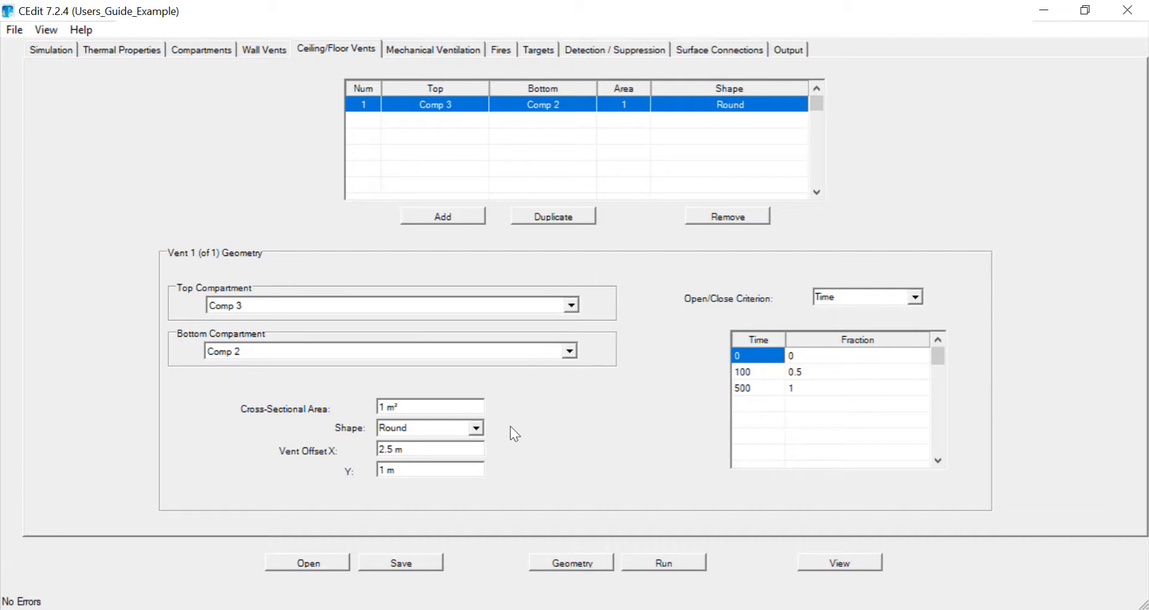
click(476, 427)
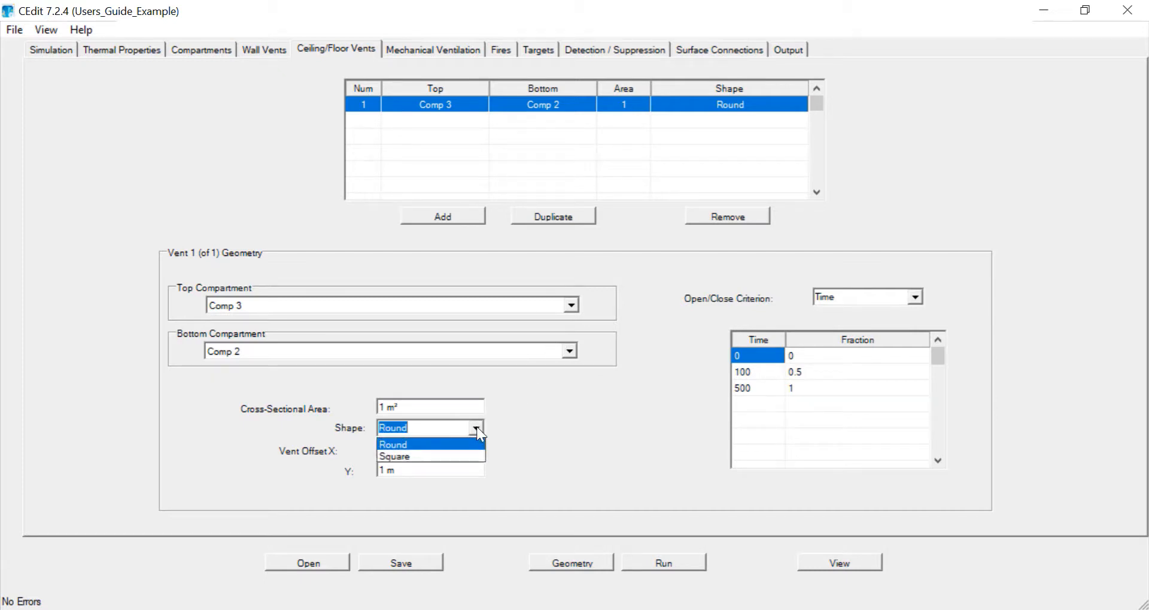
click(476, 427)
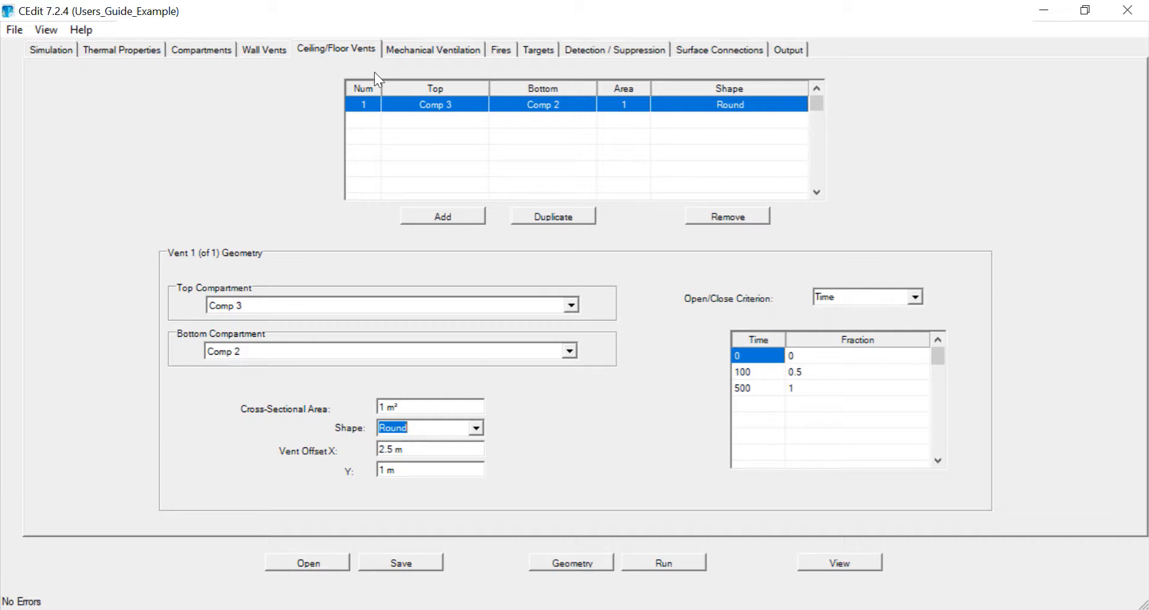
click(438, 46)
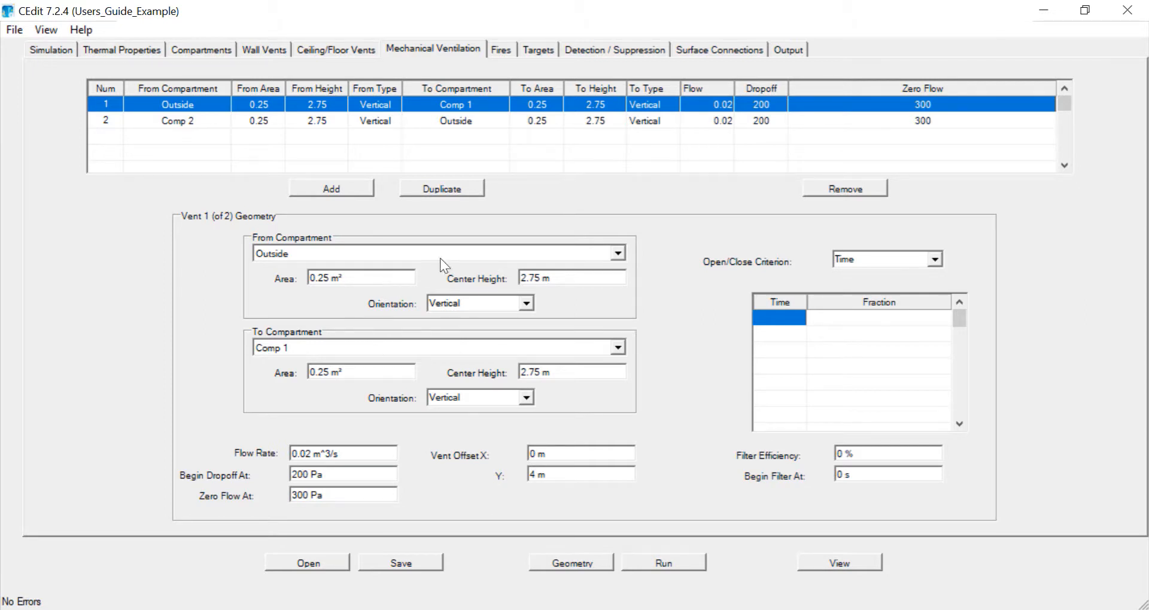
Inspect the properties and heat release curves of the Cushion and Wood_Wall fires
click(499, 52)
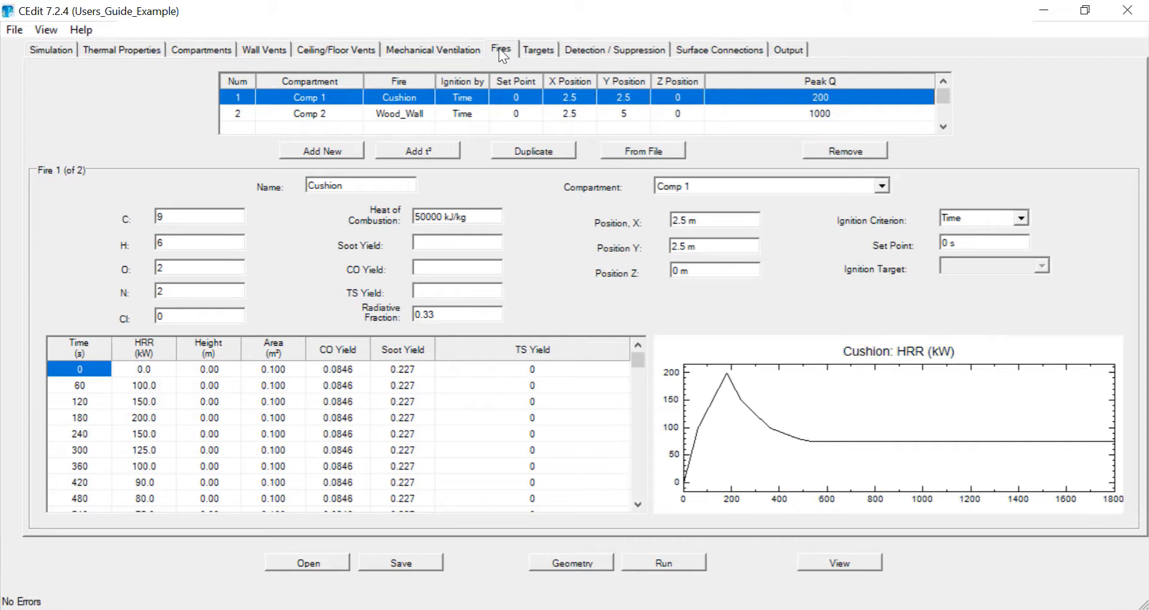
click(420, 117)
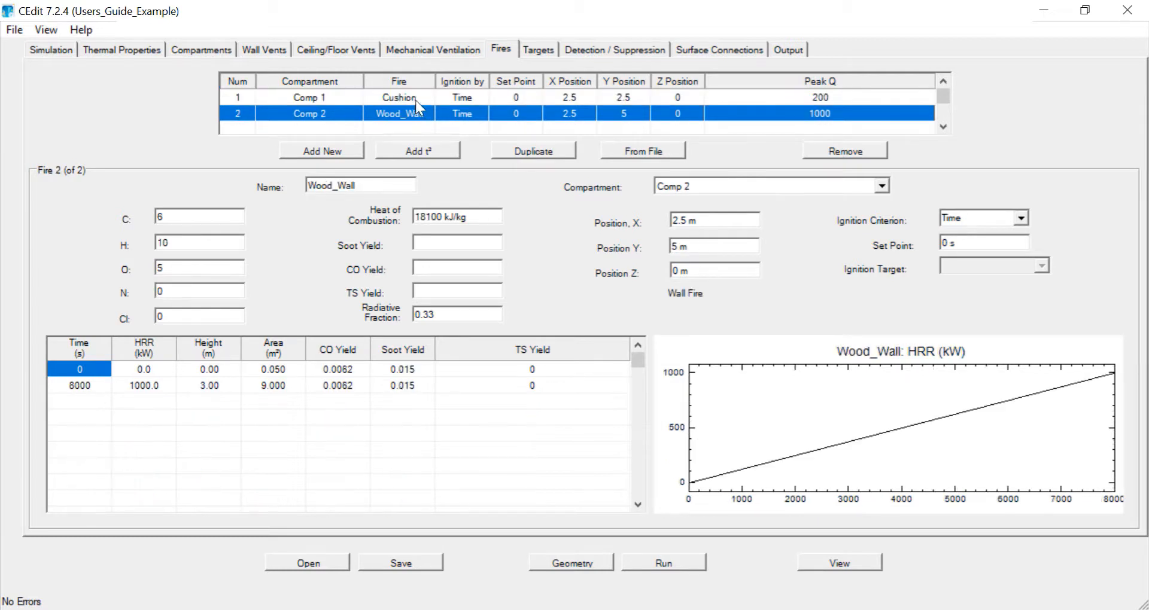
click(415, 99)
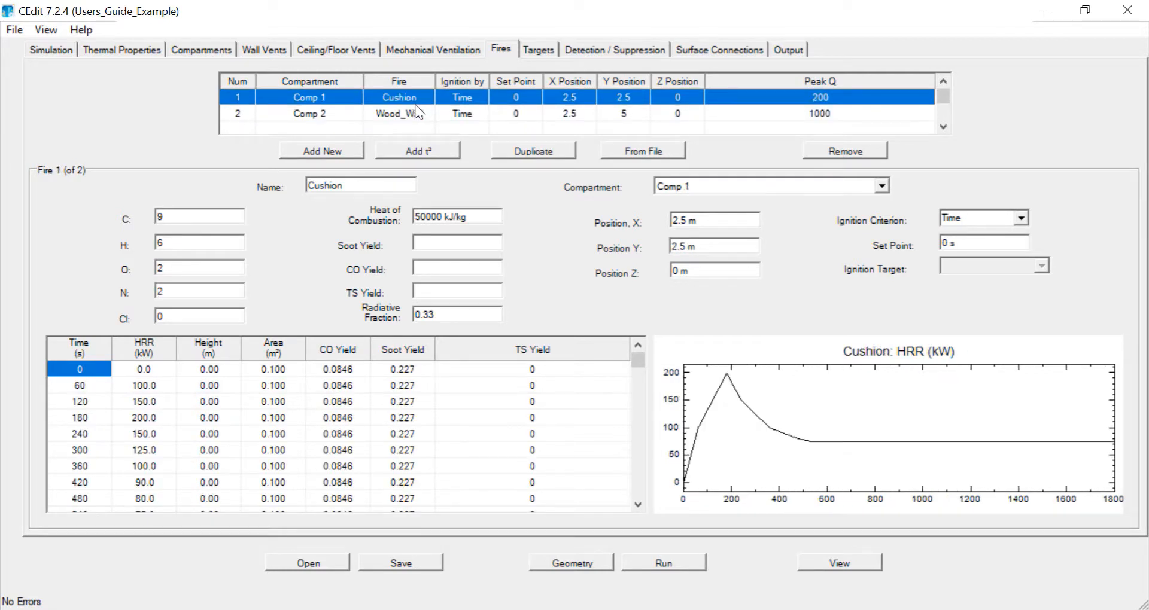
Browse the predefined fires in the AllFires file from the cfast7 folder without inserting any
click(629, 152)
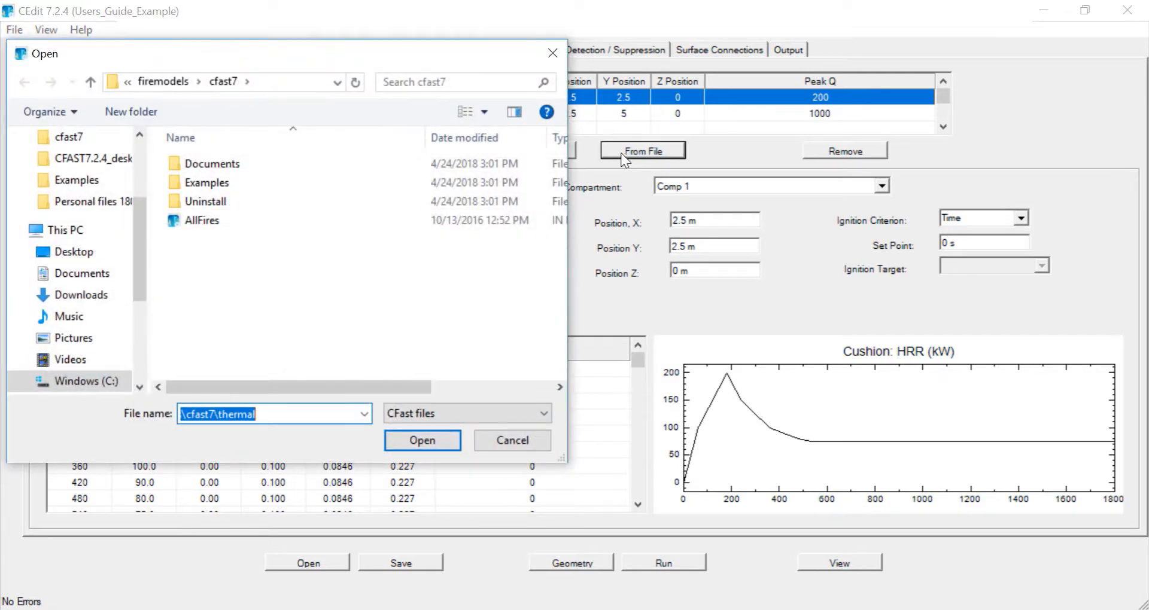
click(299, 220)
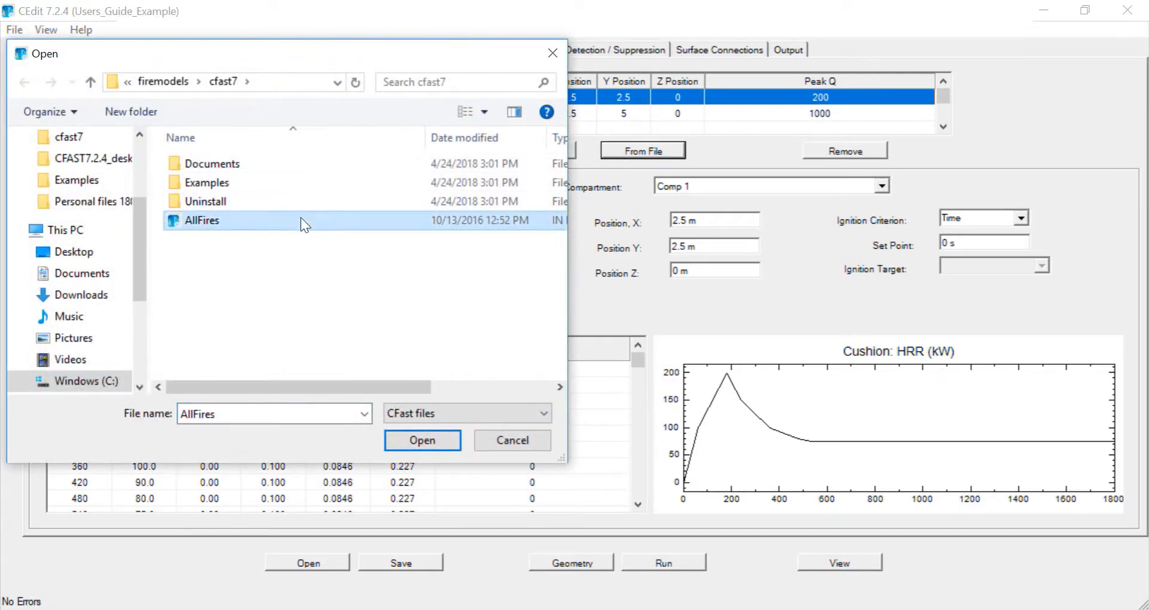
click(440, 443)
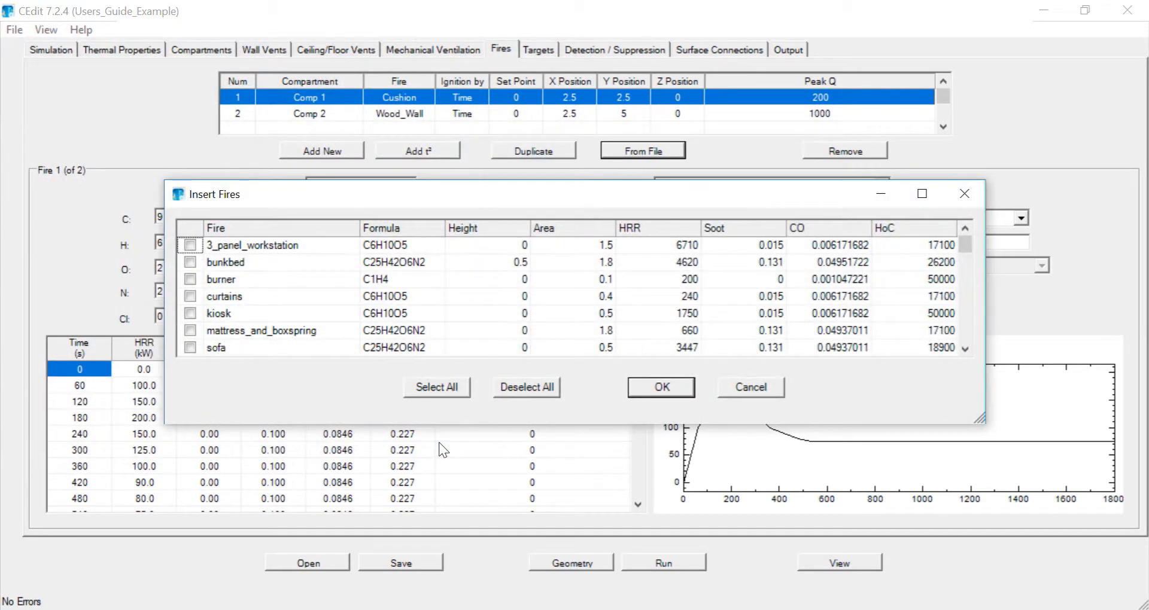
mouse_move(965, 246)
mouse_down()
mouse_move(964, 266)
mouse_move(961, 238)
mouse_up()
click(748, 389)
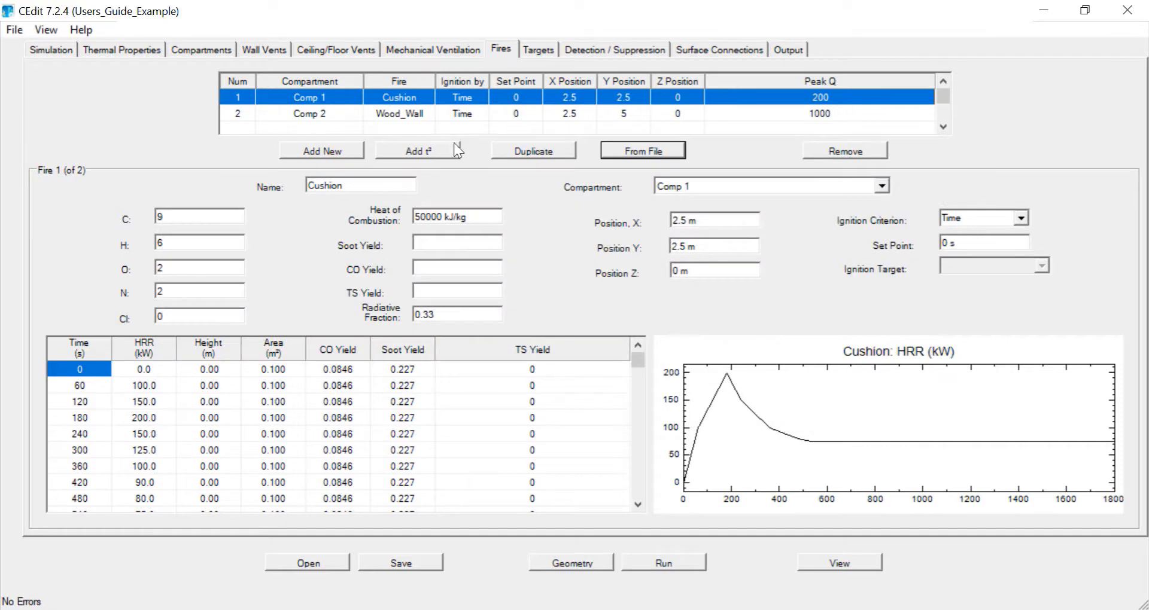
Start defining a t² fire and set its growth rate to Fast
click(414, 153)
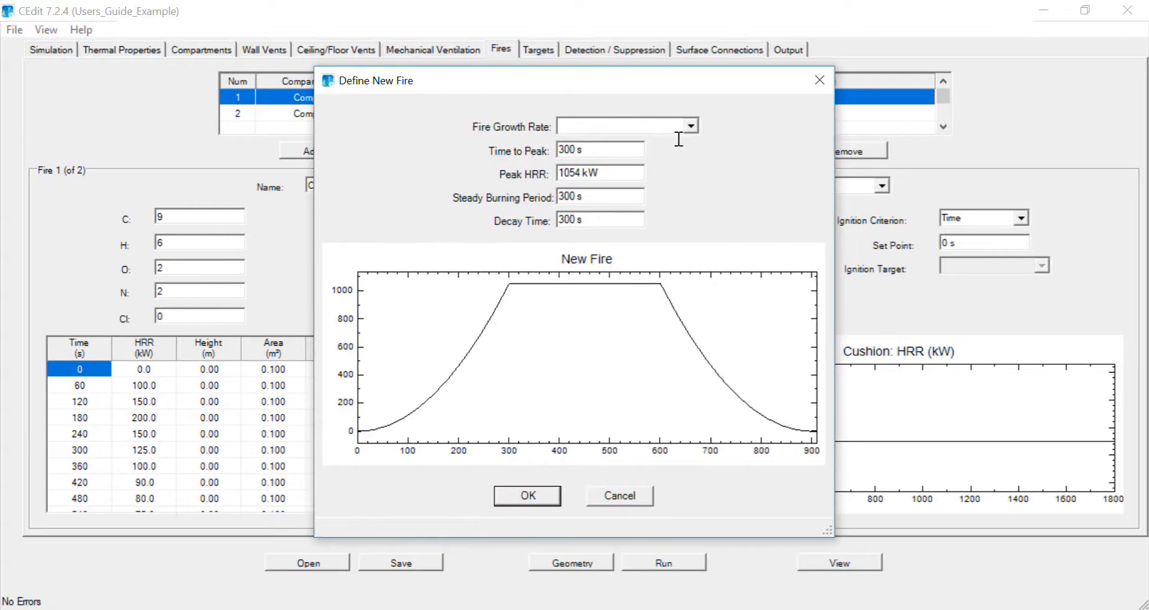
click(690, 126)
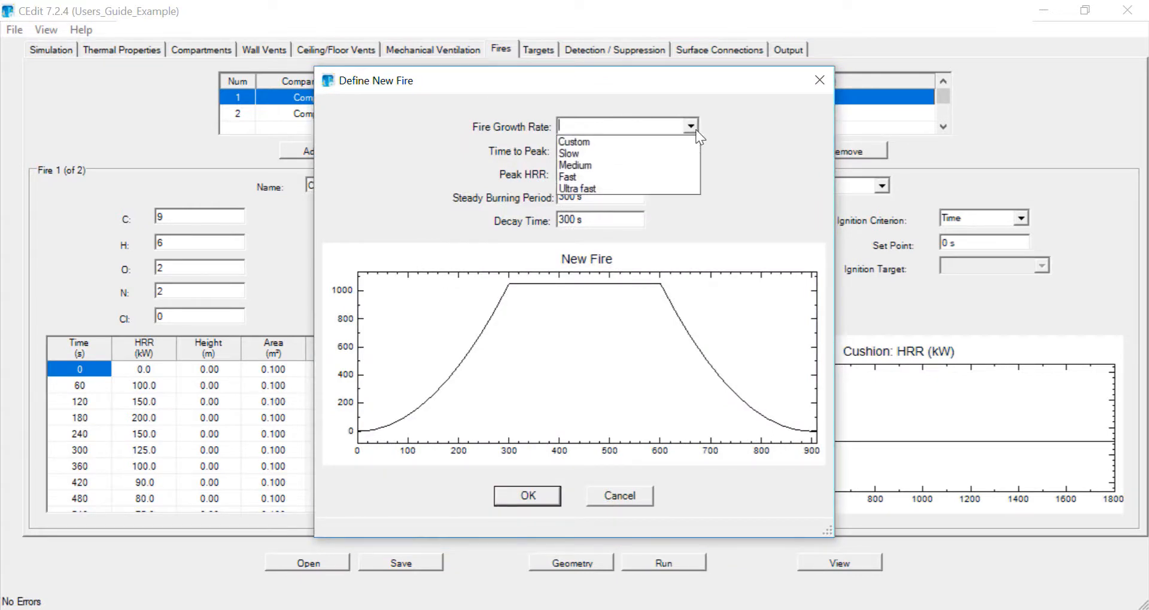
click(668, 177)
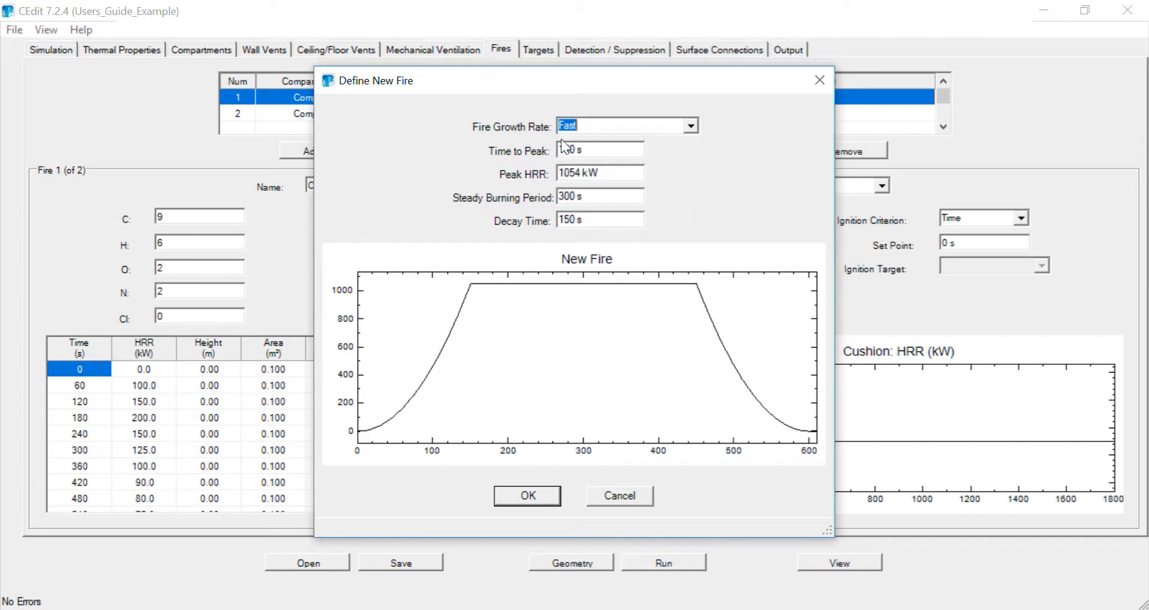
Try a steady burning period of 3000 s and a decay time of 1500 s for the t² fire, and discard the definition
click(577, 175)
drag(584, 178, 552, 185)
click(577, 198)
click(577, 197)
text(0)
click(614, 226)
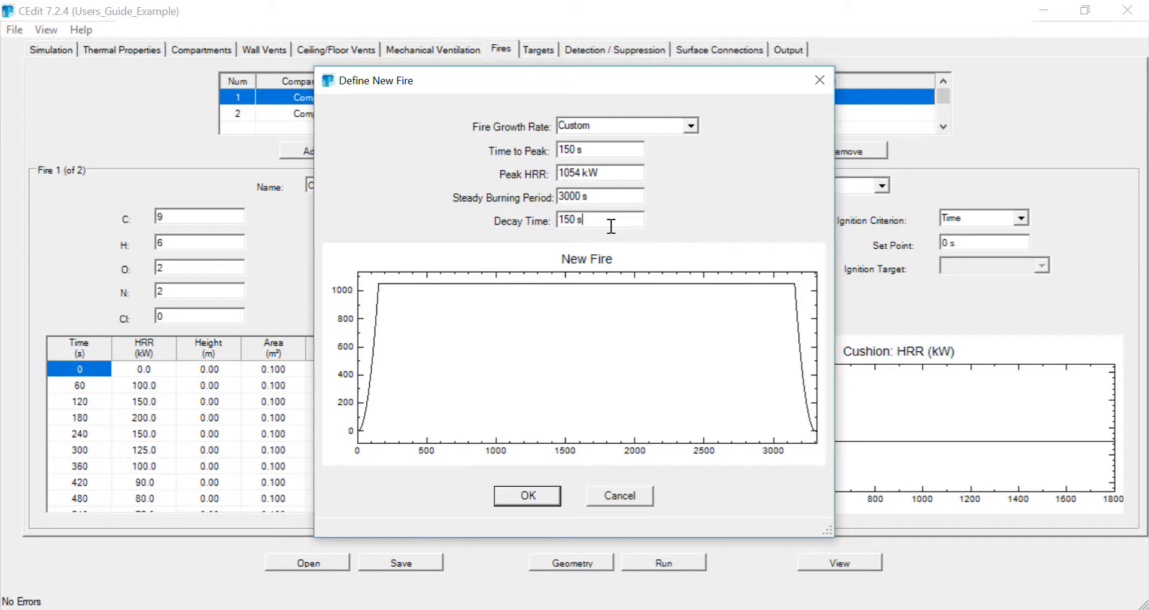
text(0)
click(620, 199)
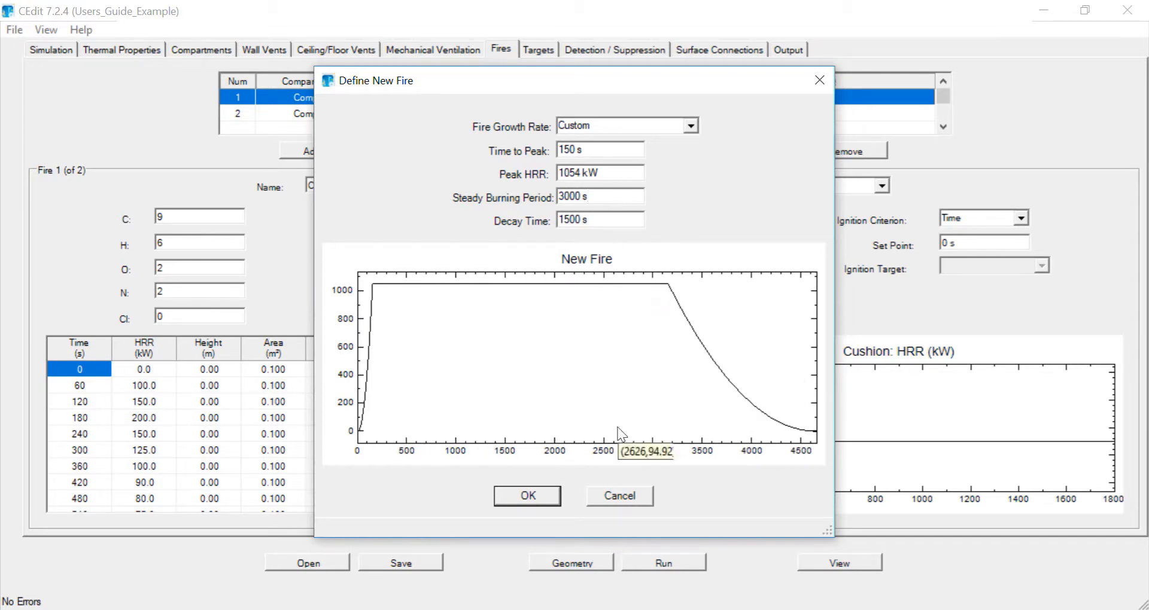
click(609, 497)
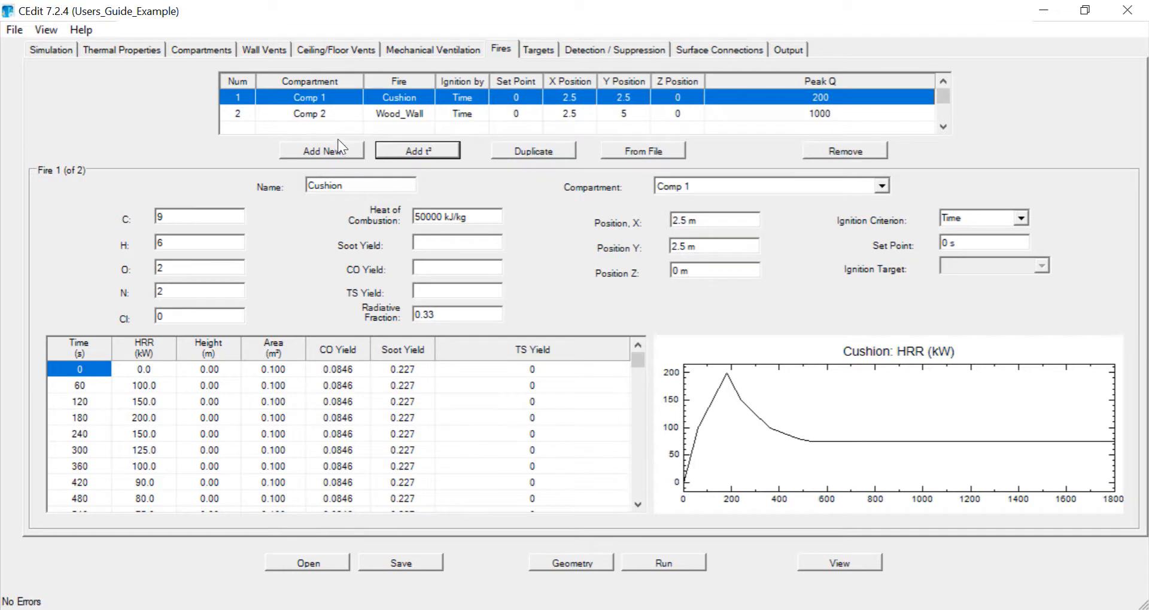
Add a new blank fire to the case and open its properties
click(332, 153)
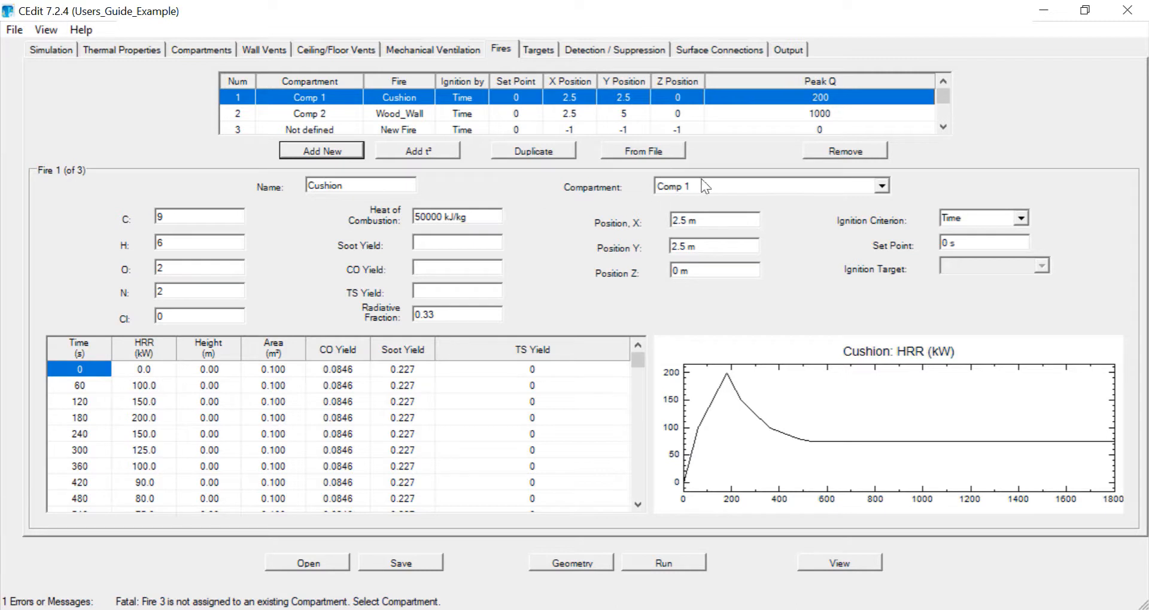
click(331, 129)
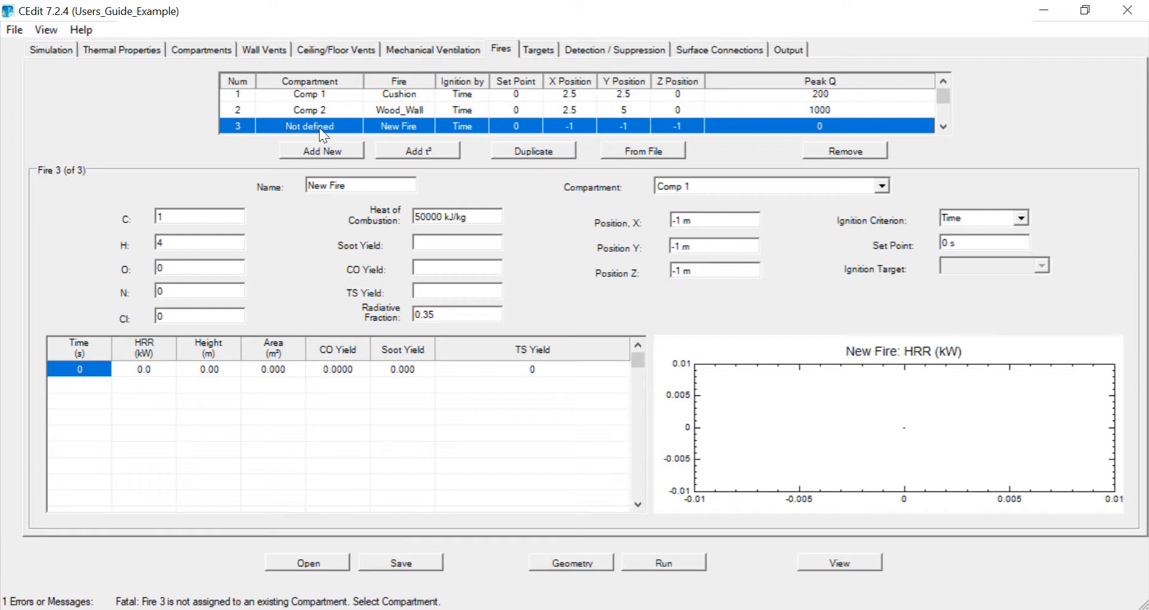
Assign the new third fire to compartment Comp 1 and add two more blank fires to the case
click(729, 190)
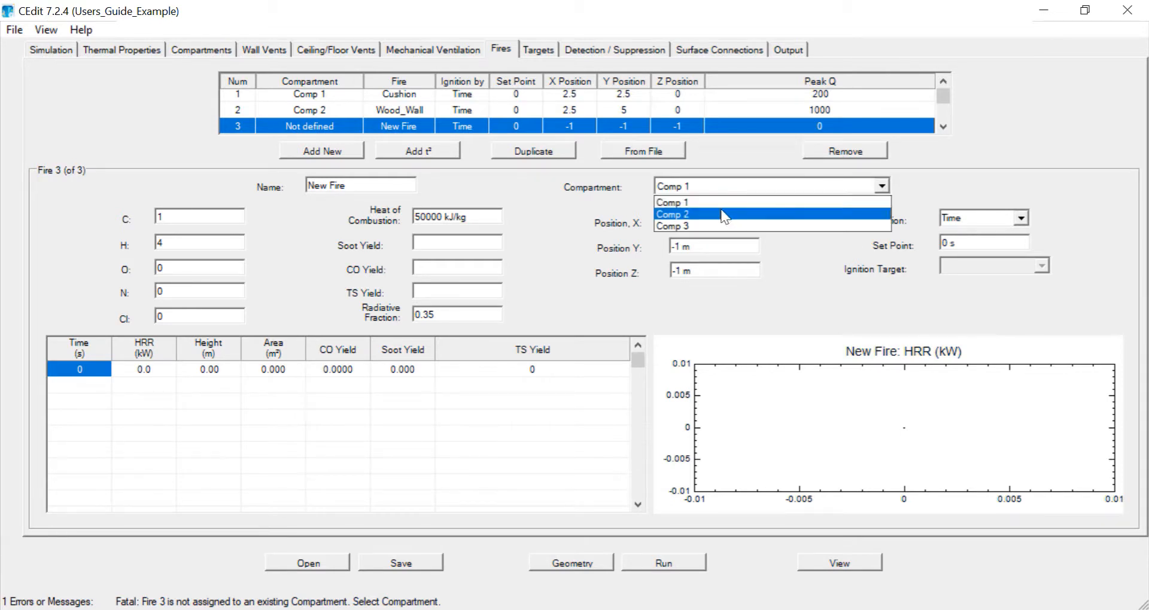
click(727, 206)
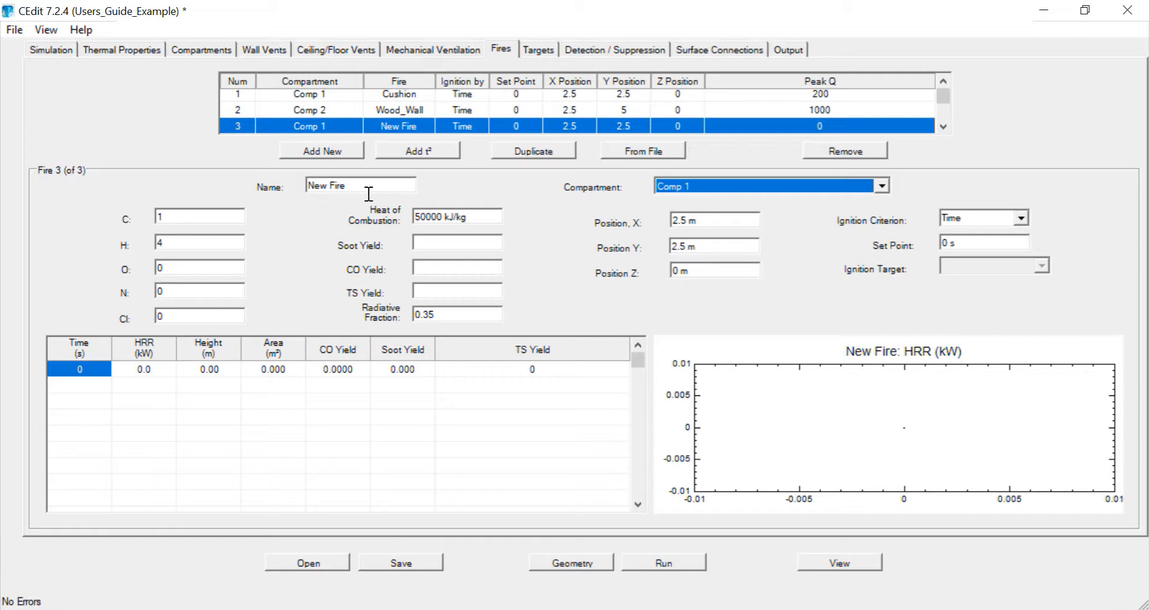
click(337, 152)
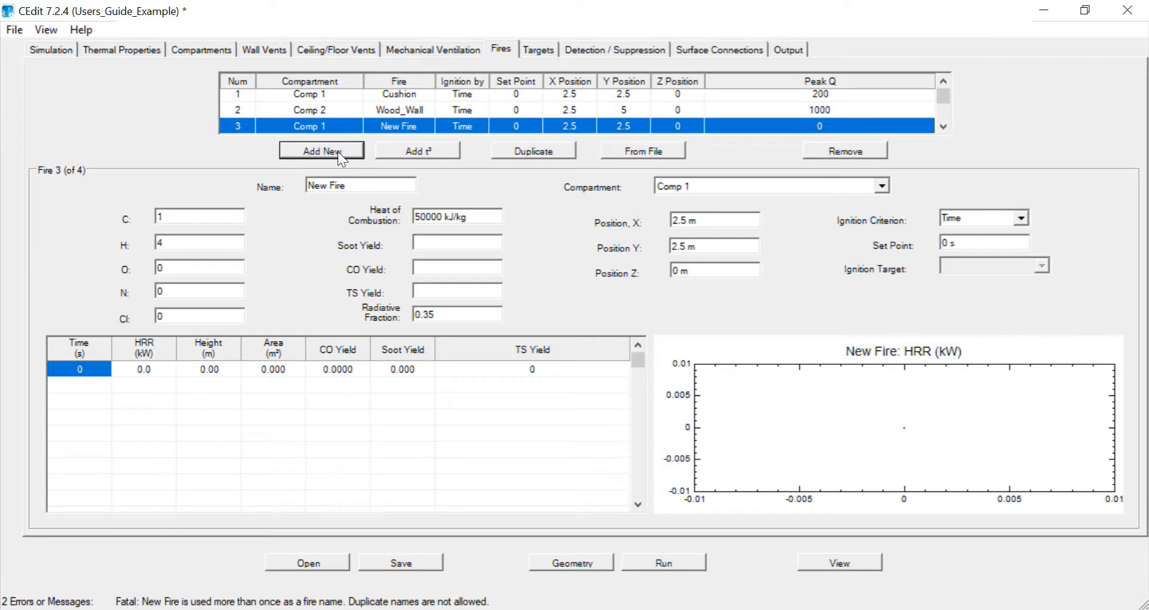
click(347, 151)
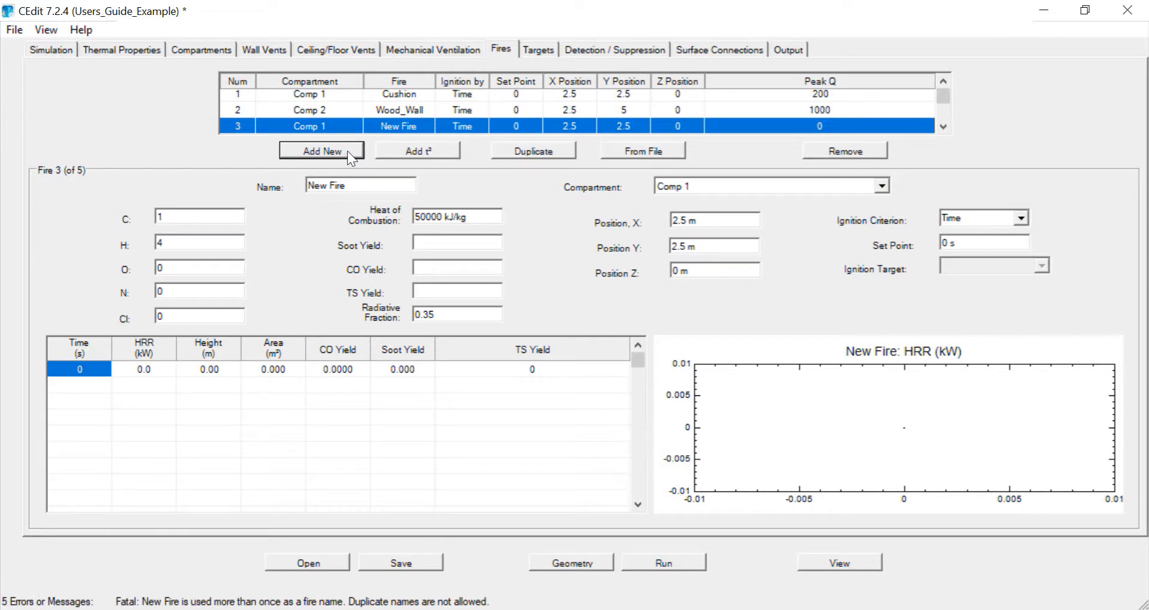
Duplicate the unassigned fourth fire, and duplicate the resulting copy once more
click(943, 126)
click(944, 126)
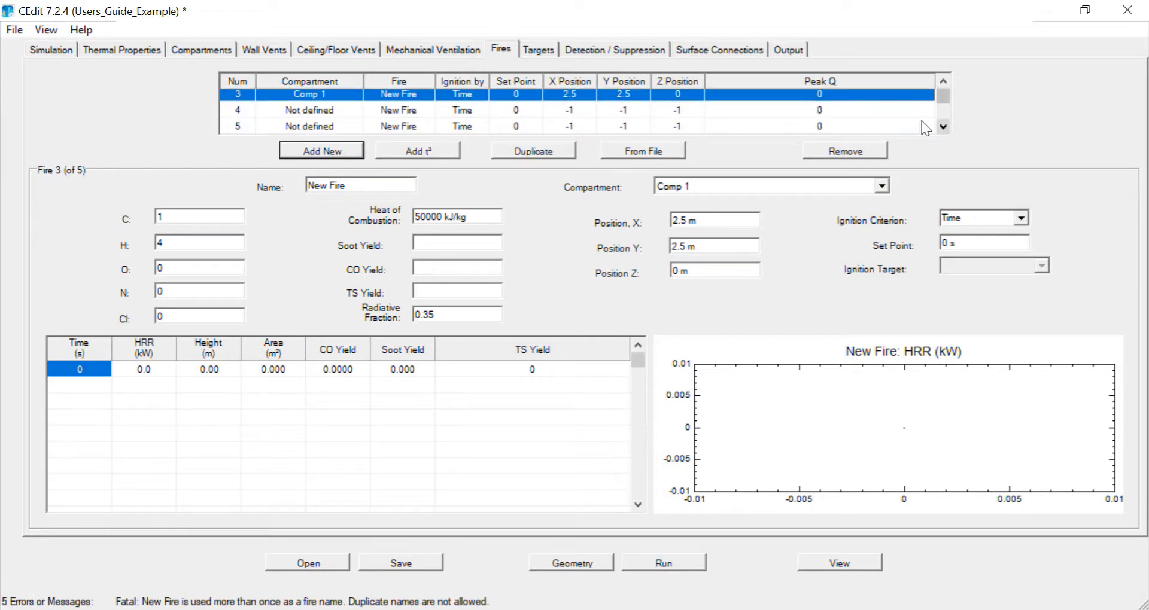
click(326, 113)
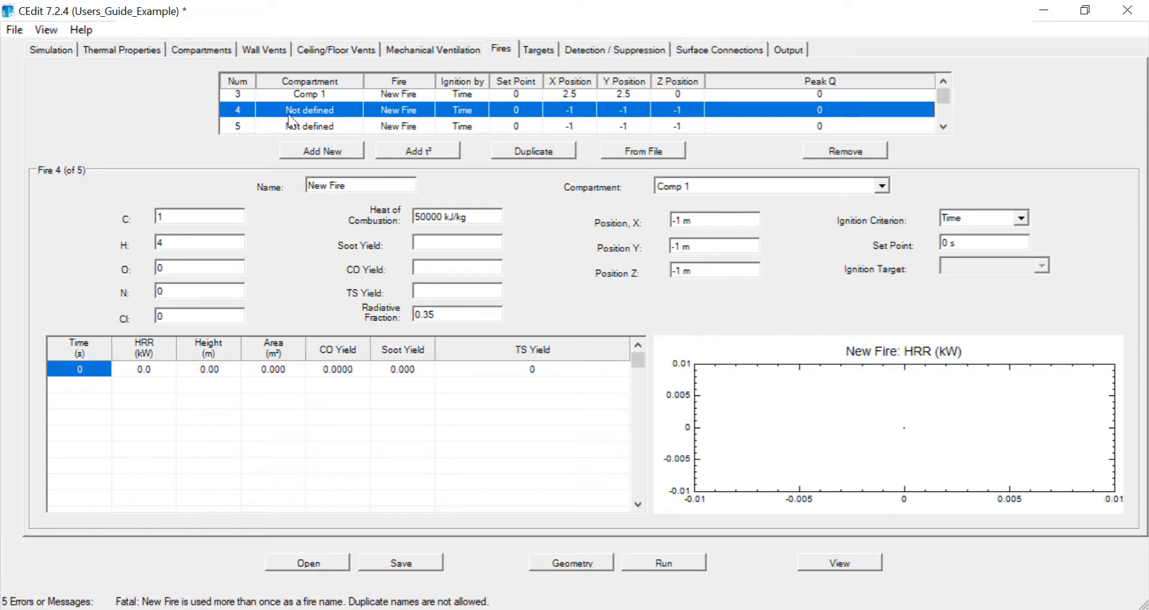
click(504, 151)
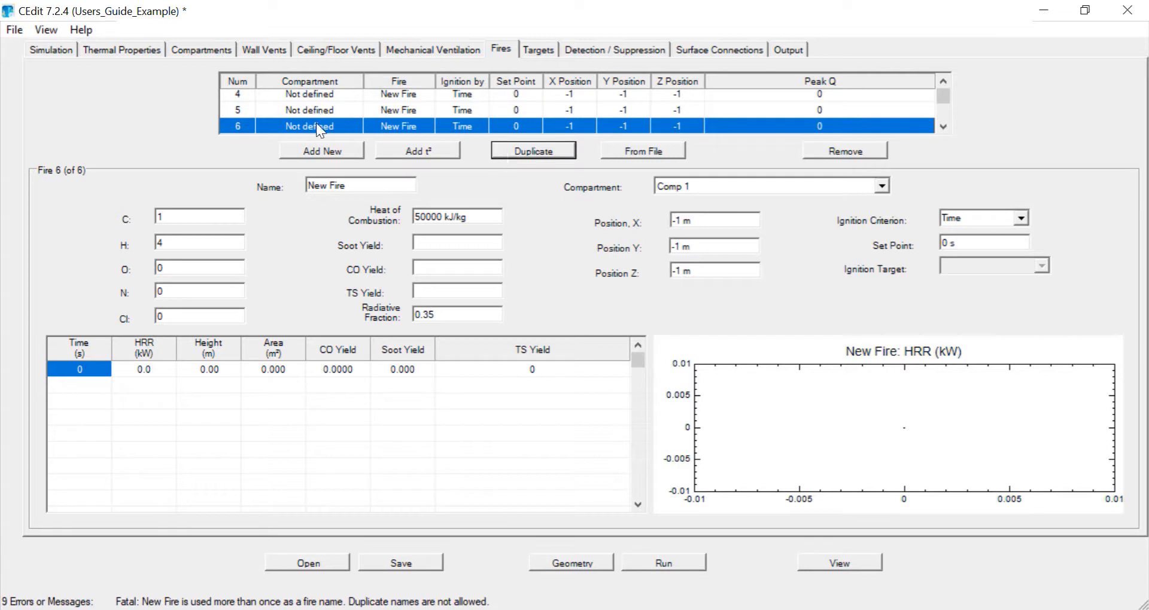
click(316, 124)
click(498, 148)
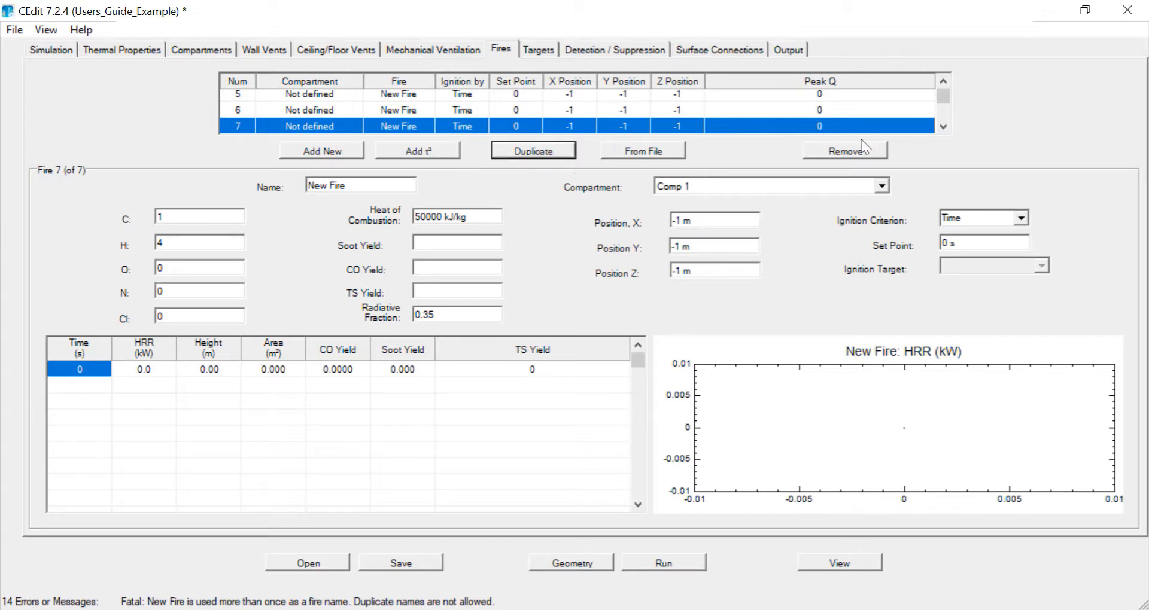
Remove the four unassigned fires from the fire list, keeping the new fire assigned to Comp 1
click(852, 154)
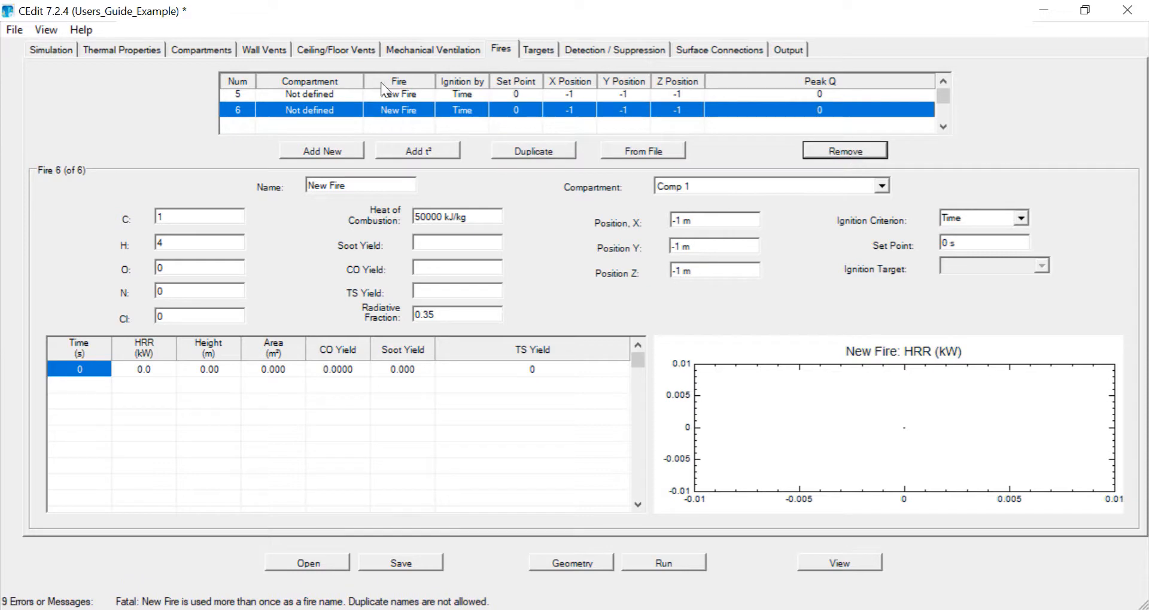
click(823, 152)
click(938, 82)
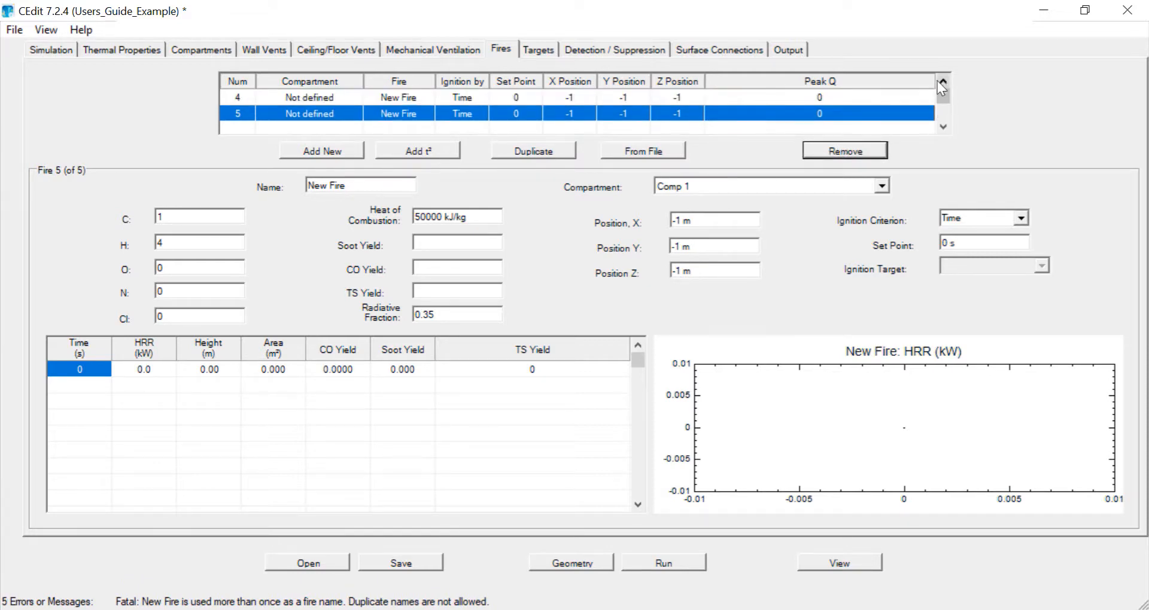
click(838, 150)
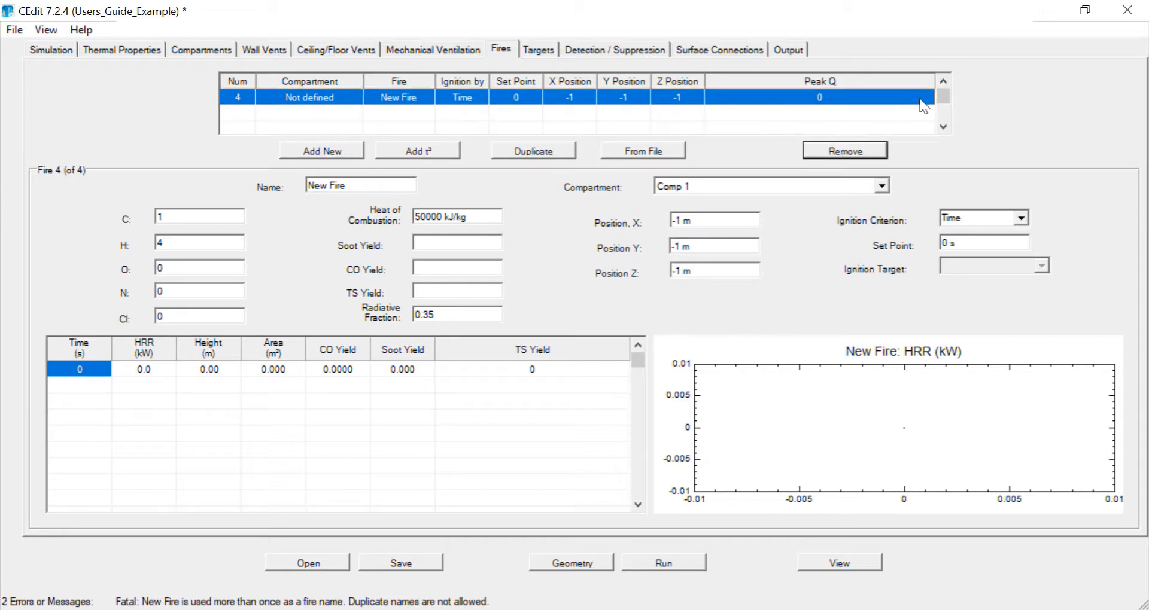
click(942, 81)
click(942, 81)
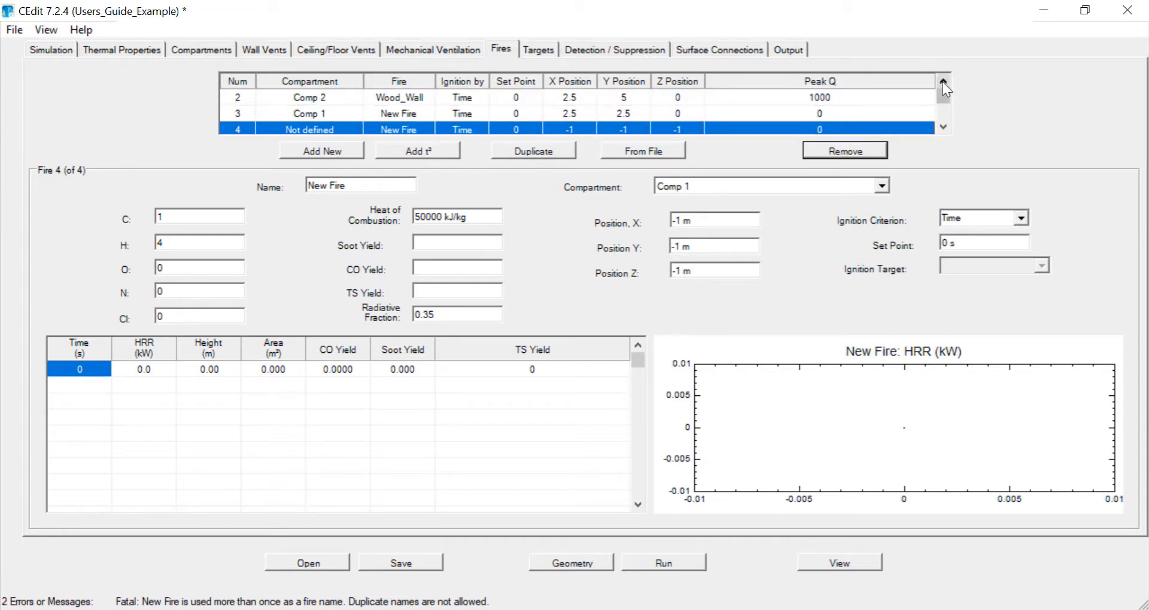
click(854, 153)
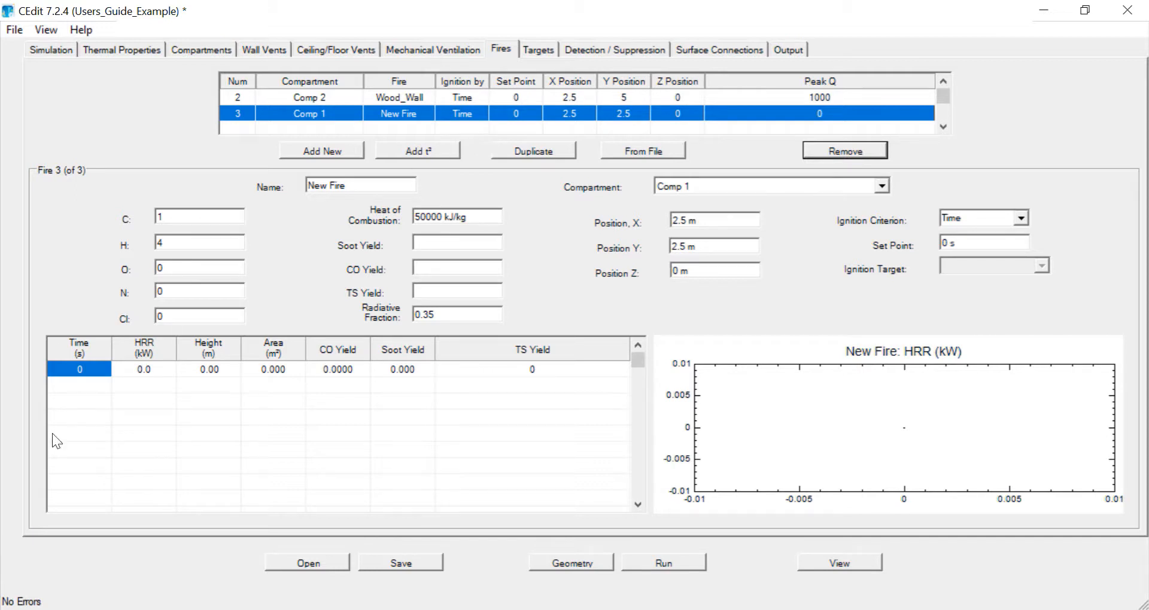
Review the case's targets, detection and suppression devices, surface connections and output visualization settings
click(539, 48)
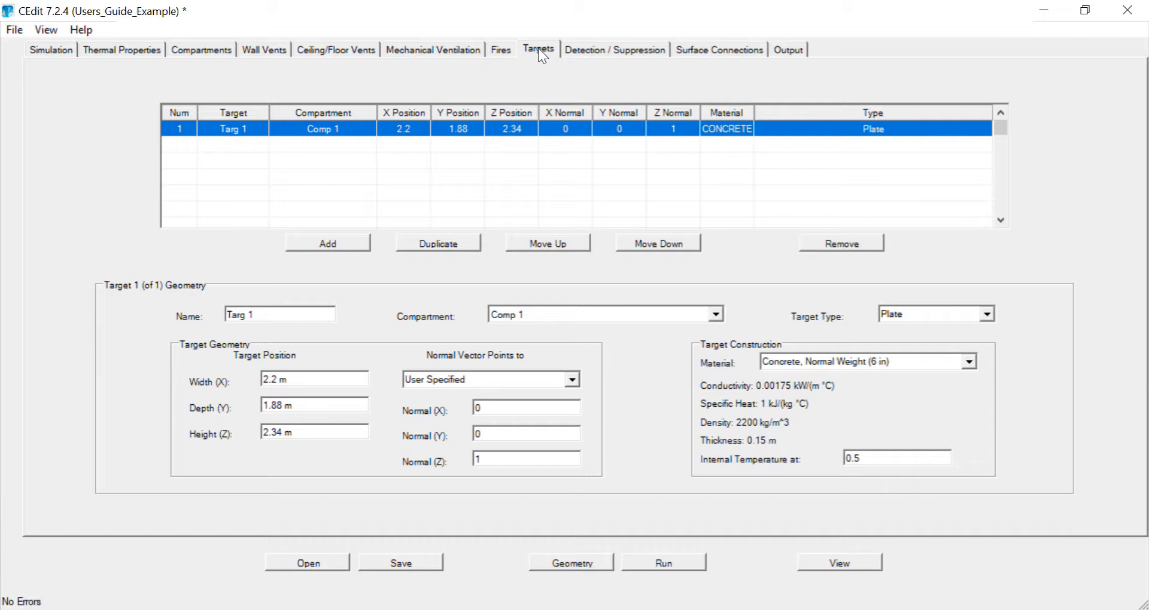
click(618, 58)
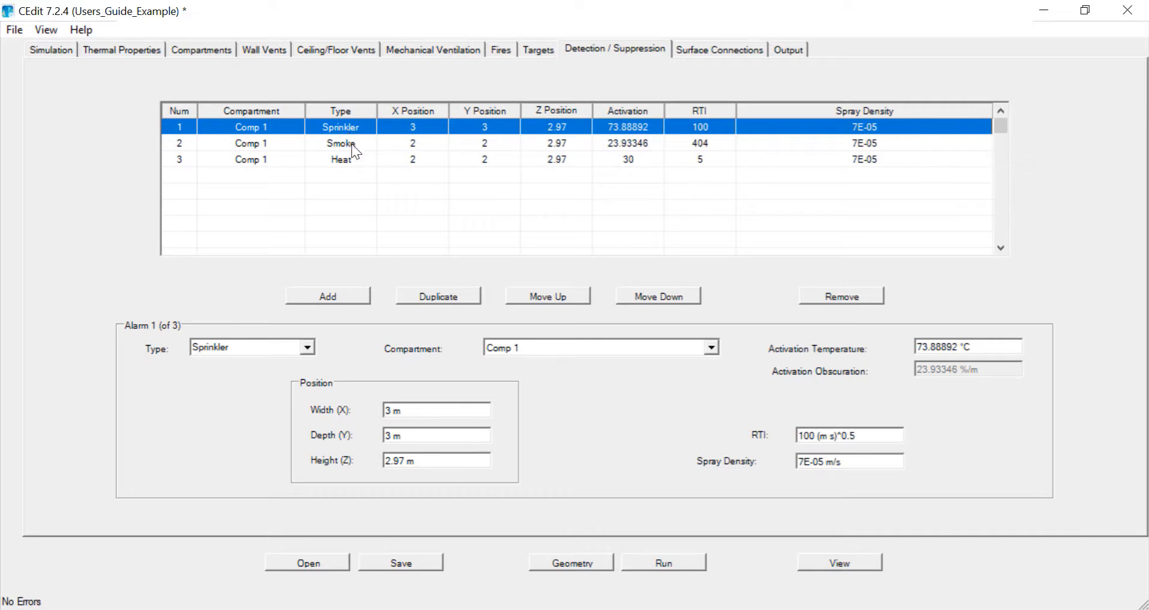
click(722, 52)
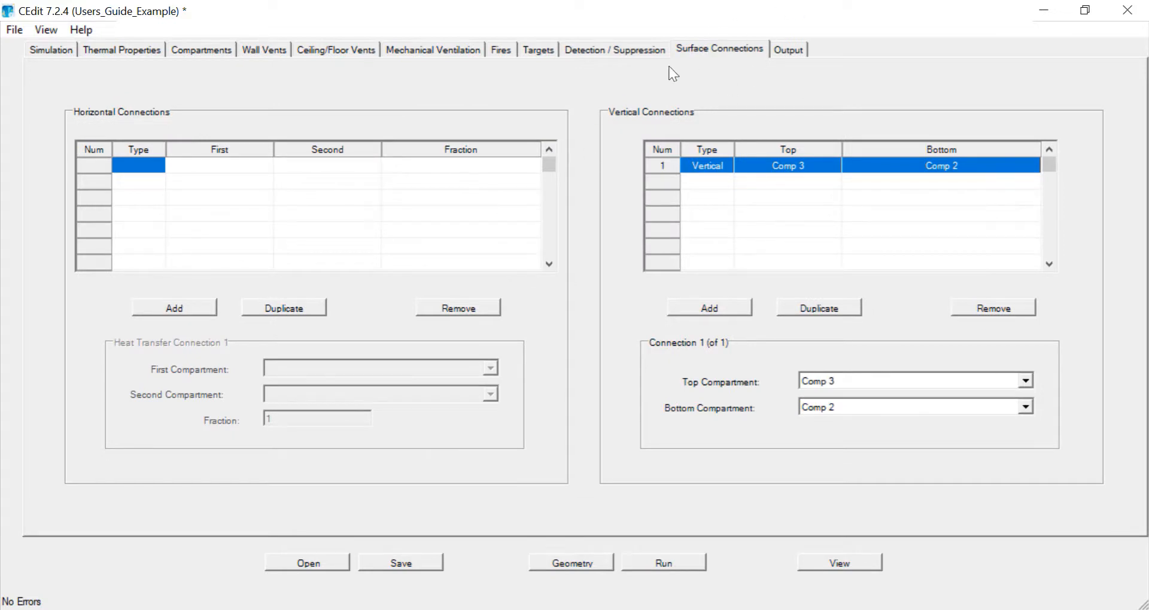
click(804, 55)
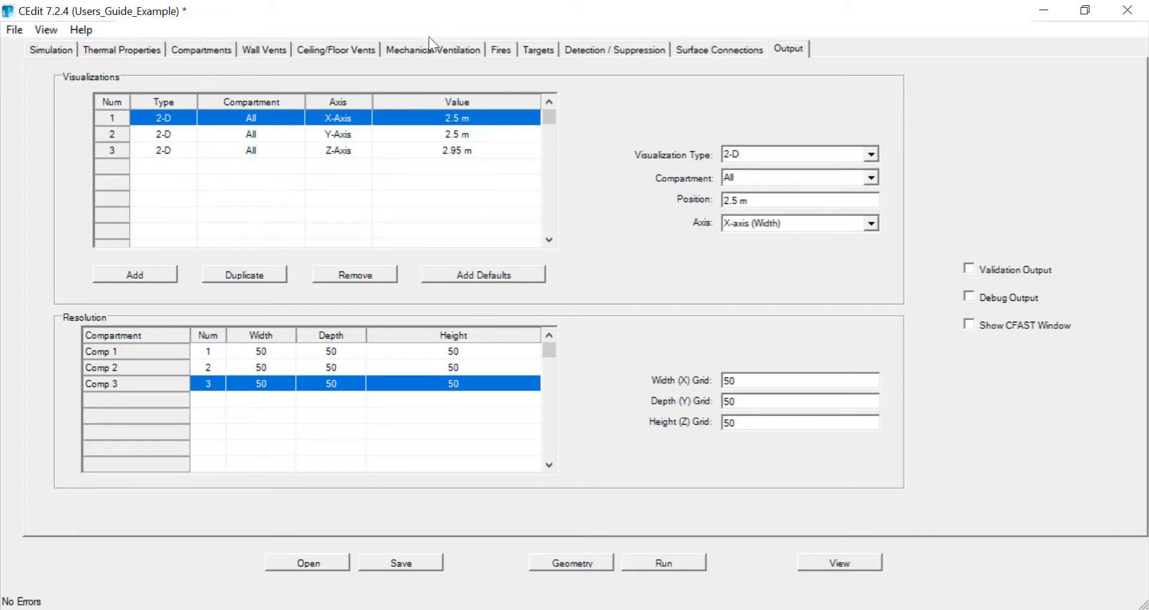
Reopen the original Users_Guide_Example case from the Examples folder inside cfast7, dropping the trial edits
click(14, 30)
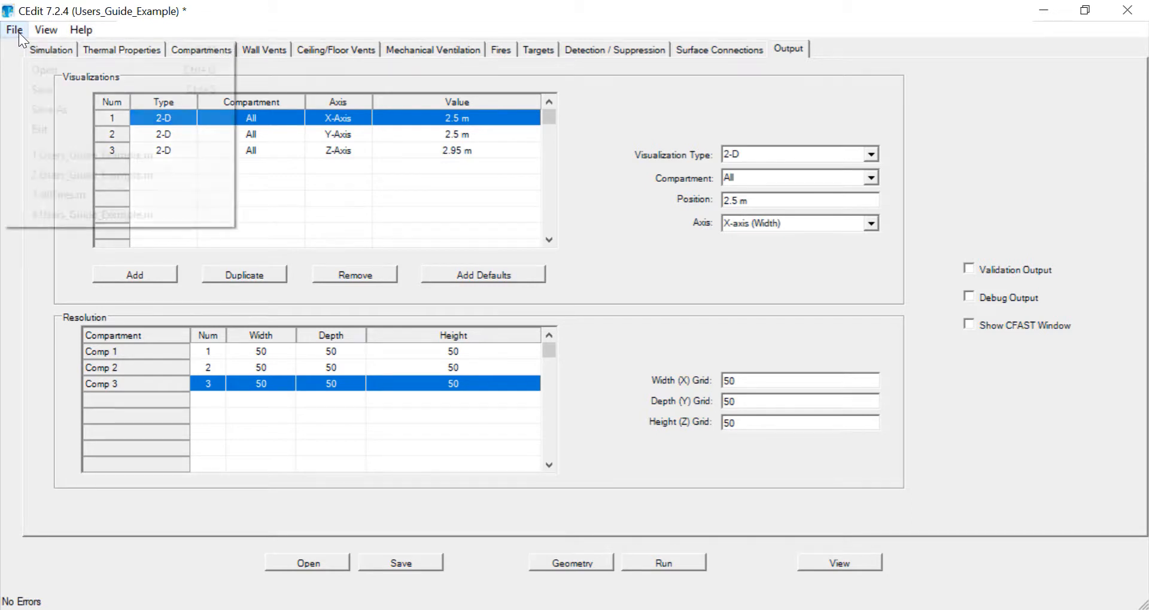
click(32, 70)
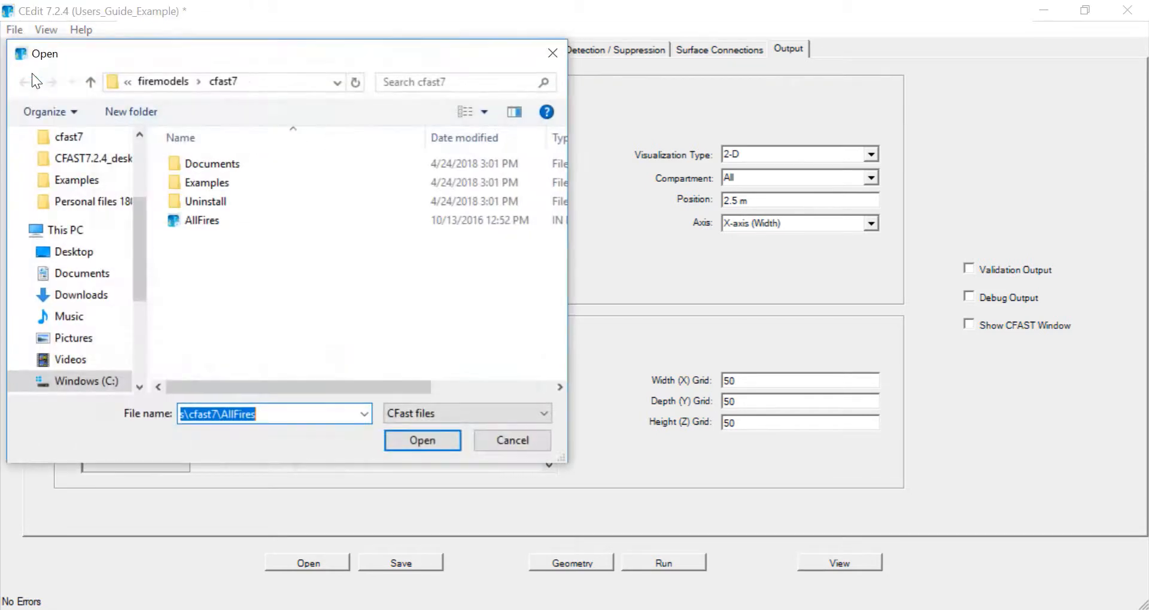
click(246, 189)
double_click(246, 189)
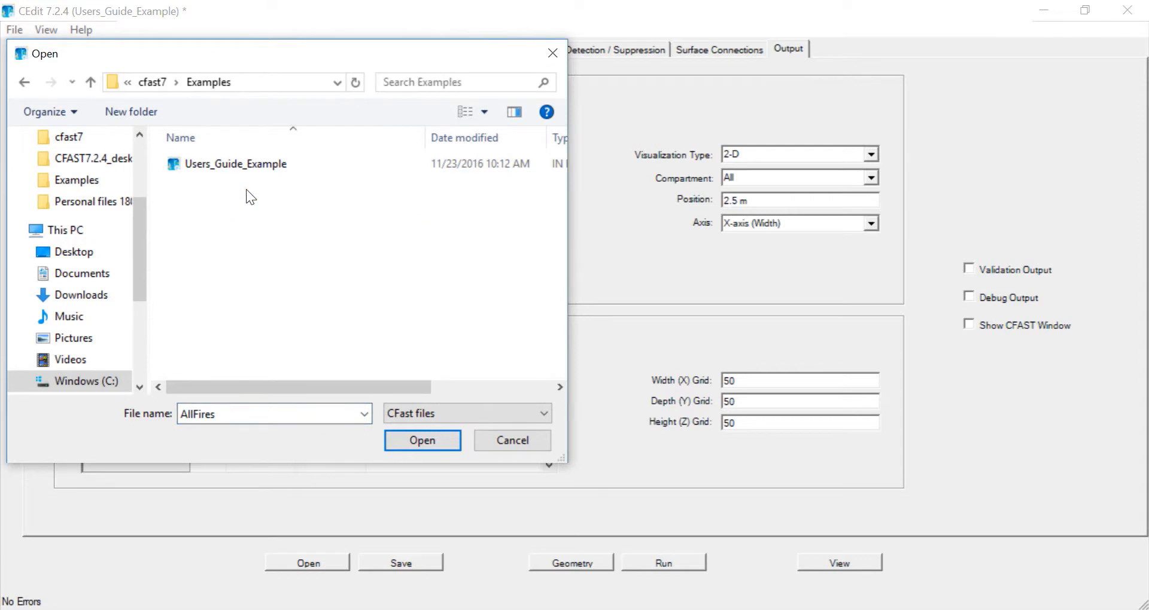
click(260, 170)
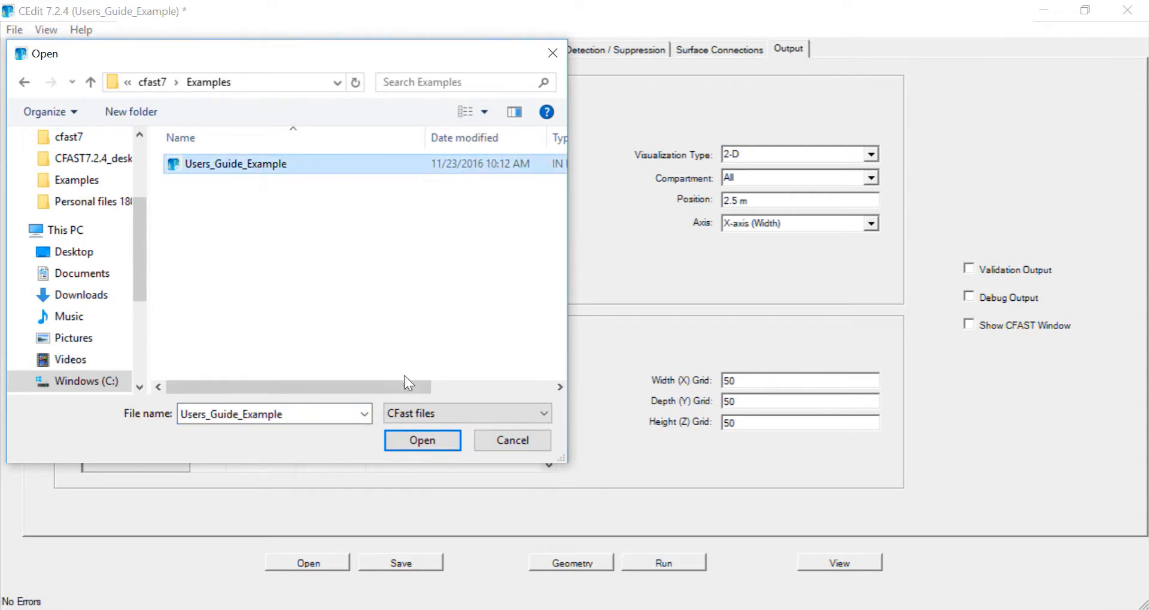
click(421, 444)
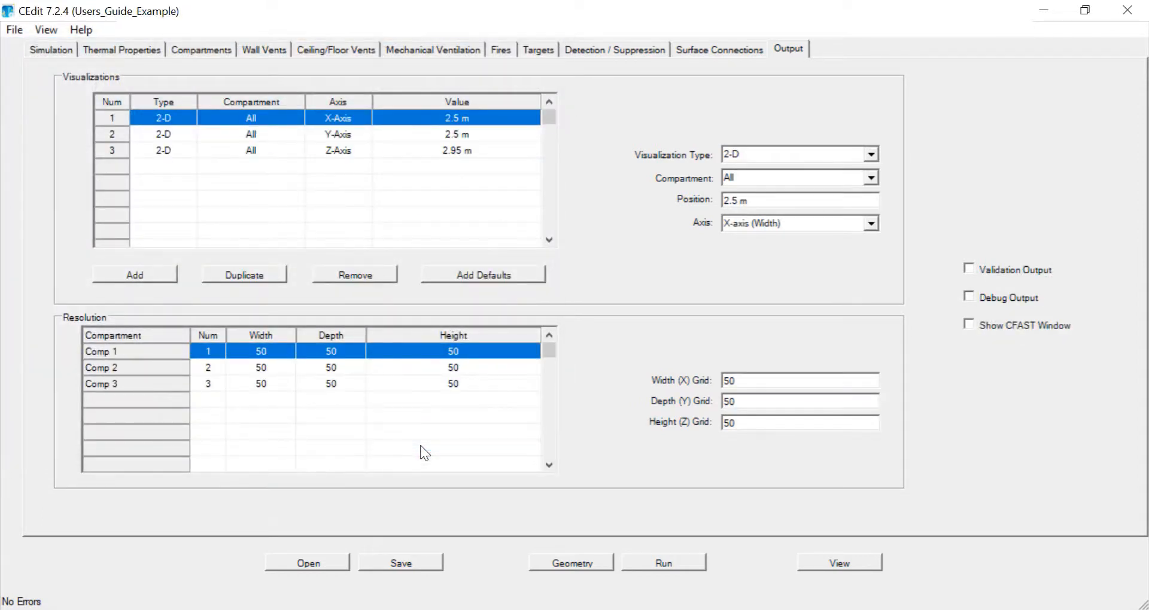
Try to run the Users_Guide_Example simulation from its installed Examples folder, and close the run window
click(59, 53)
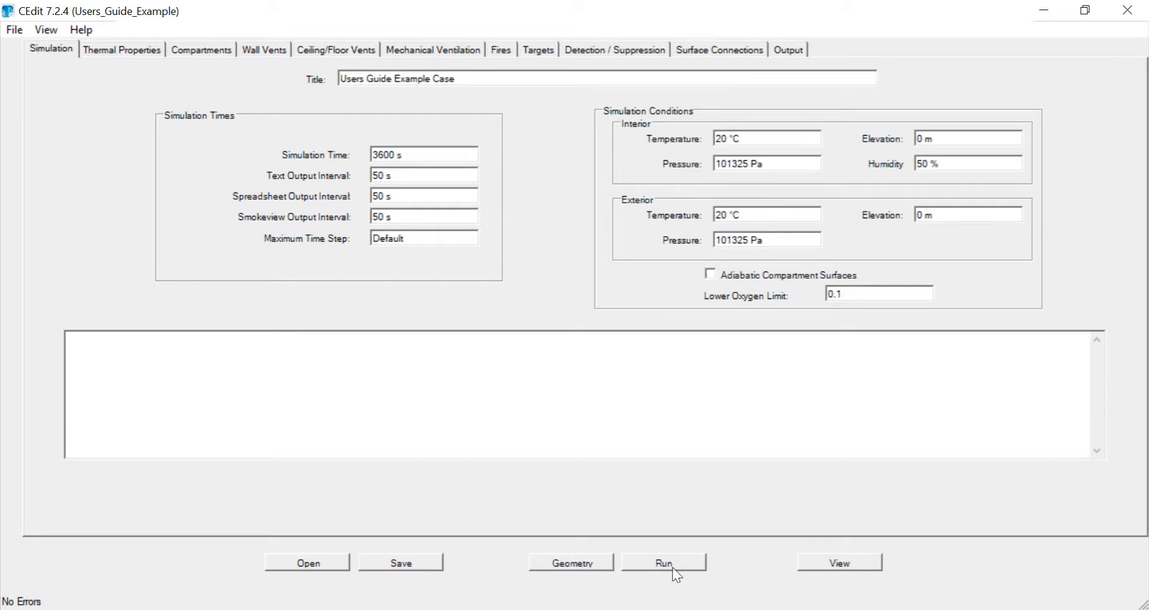
click(656, 565)
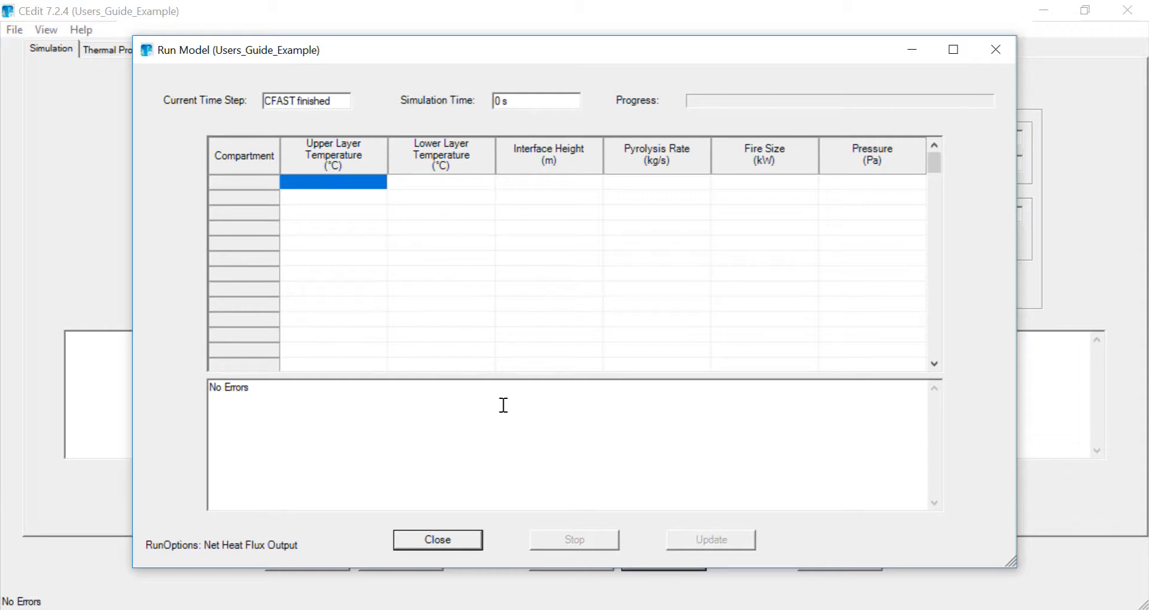
click(436, 543)
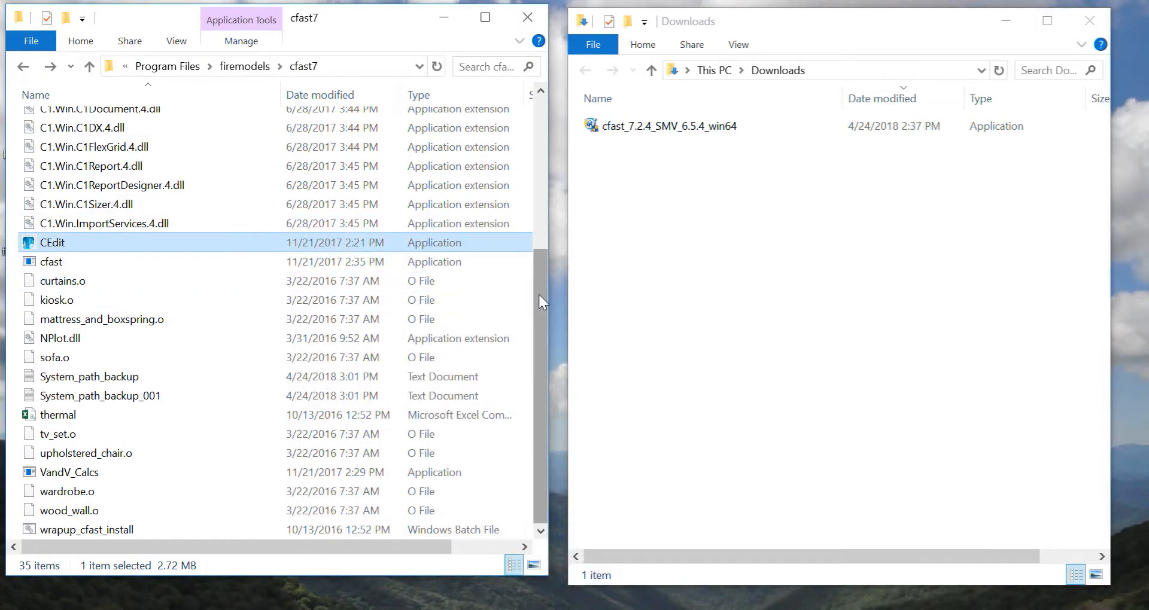
In File Explorer, put the Downloads window away and open the CFAST7.2.4_desktop folder from the desktop beside the cfast7 folder
drag(539, 294, 527, 124)
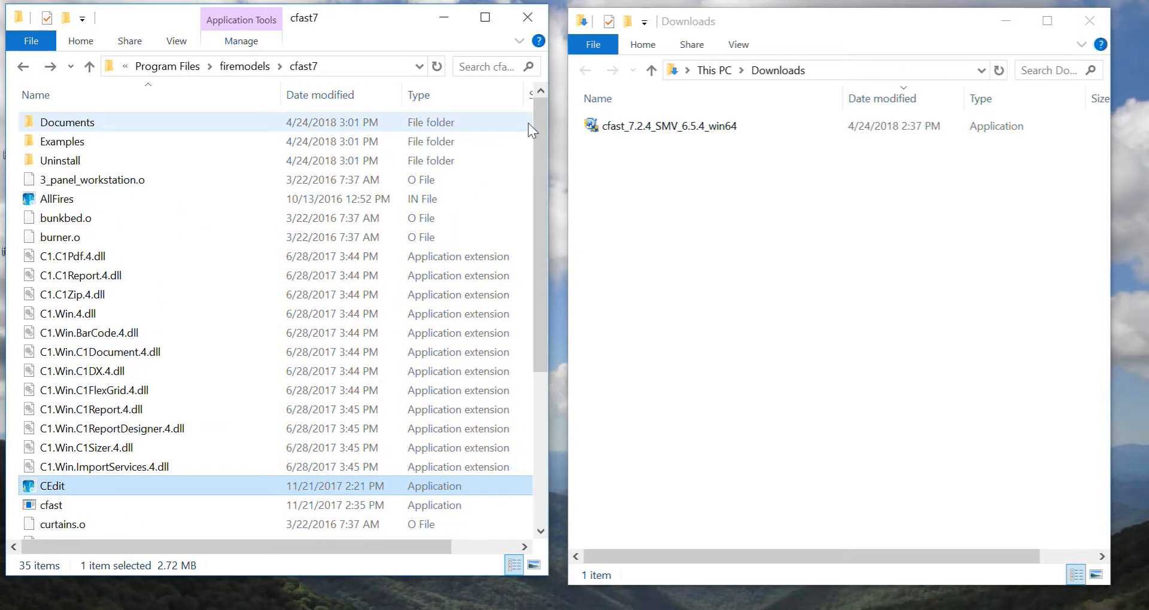
click(1020, 25)
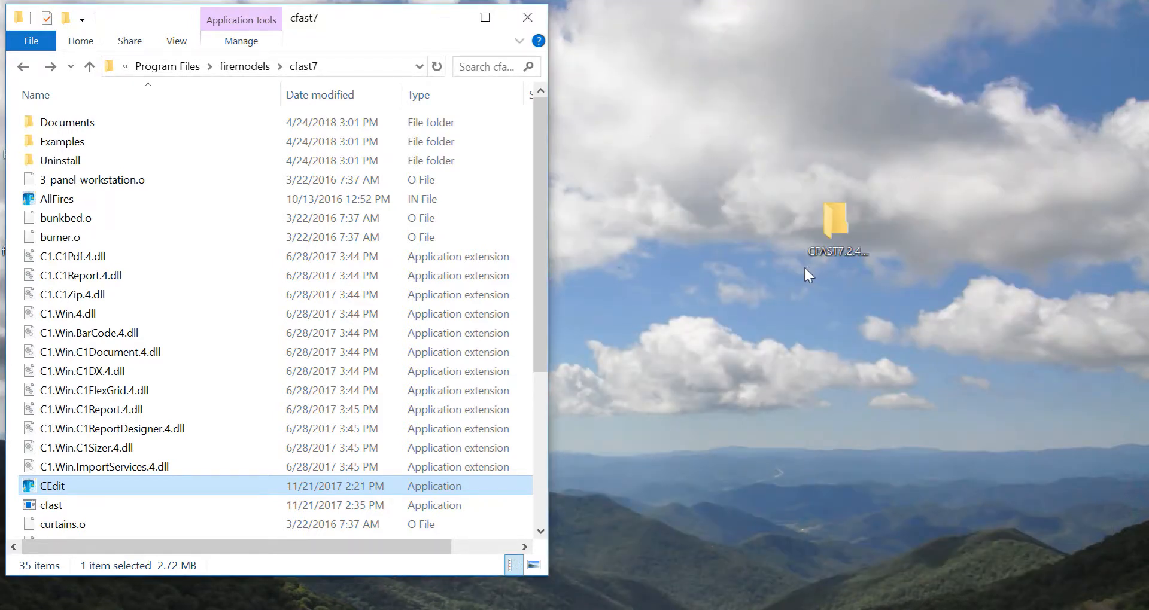
double_click(830, 225)
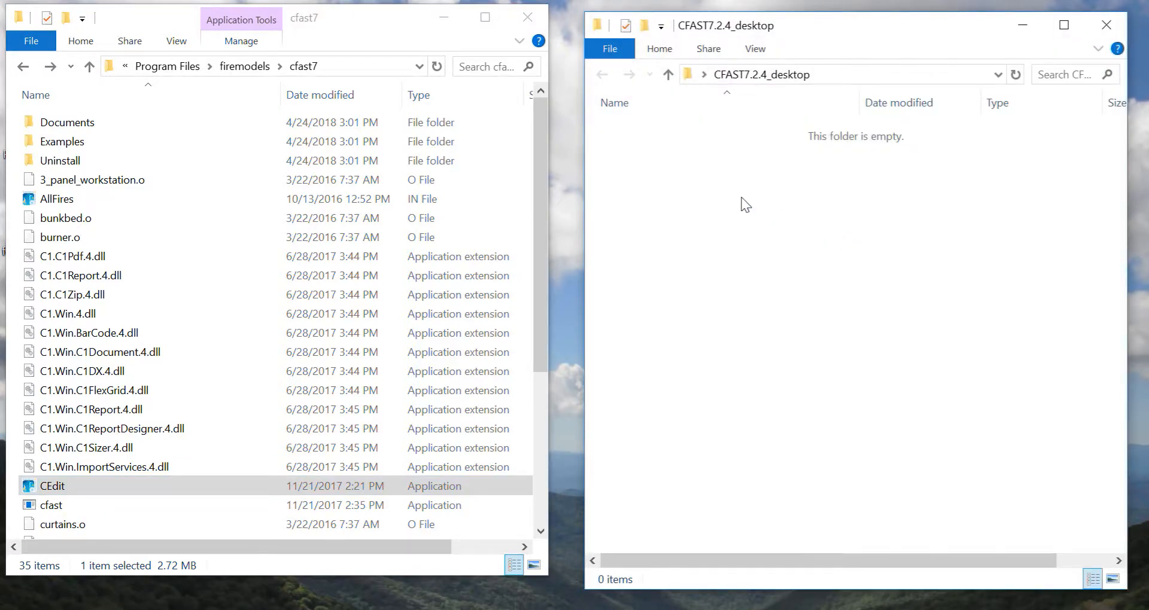
Copy the Users_Guide_Example input file from the cfast7 Examples folder into CFAST7.2.4_desktop, and return to the cfast7 folder
double_click(109, 141)
click(122, 122)
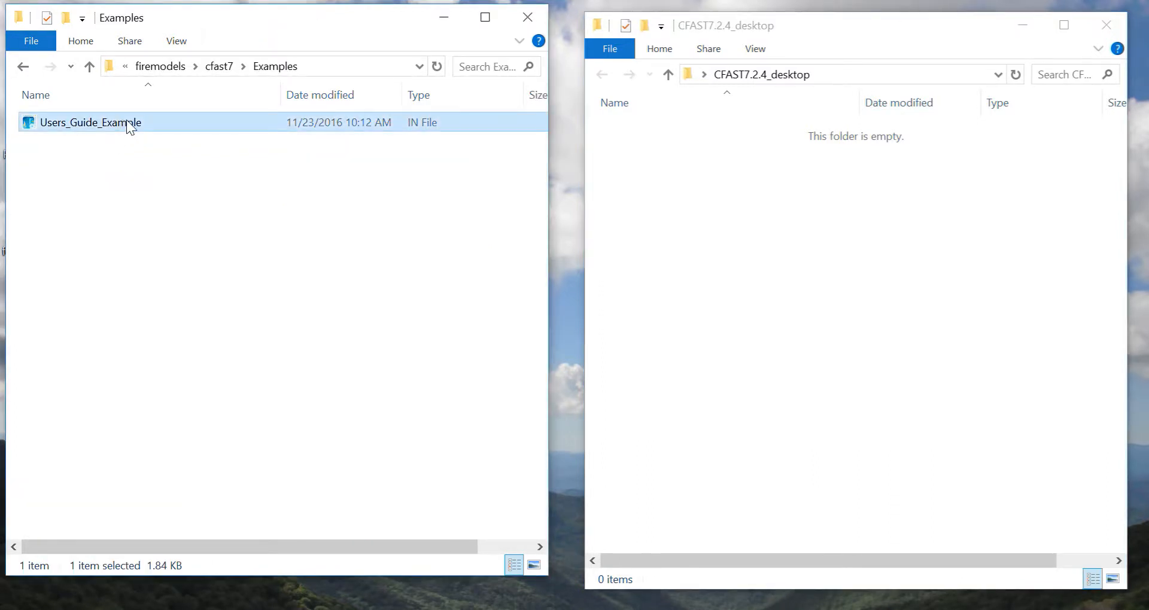
drag(128, 125, 820, 246)
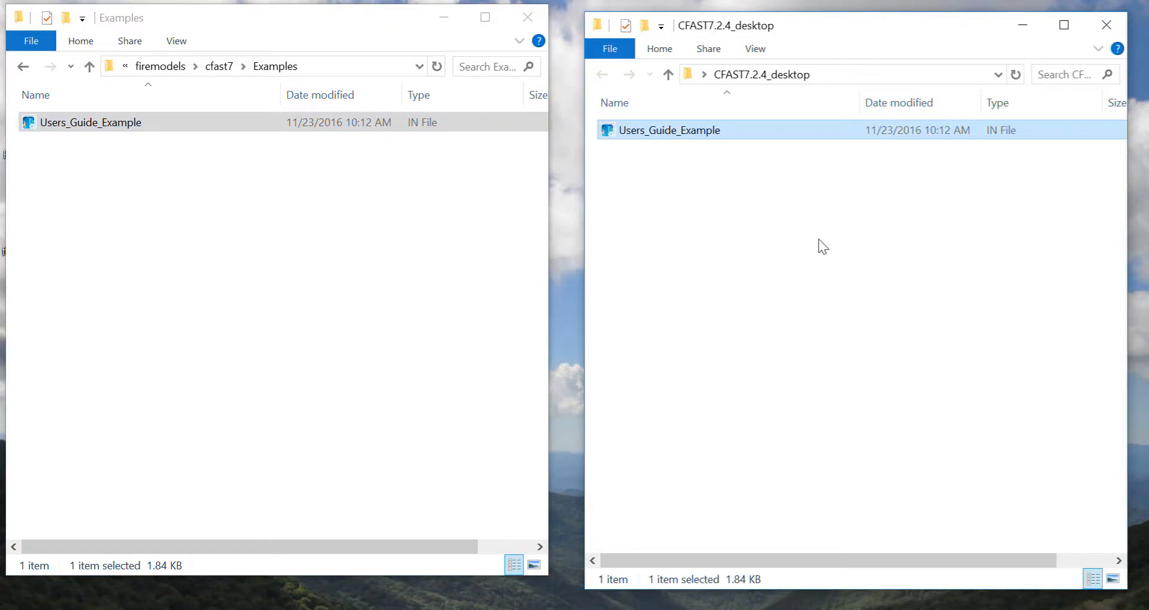
click(90, 67)
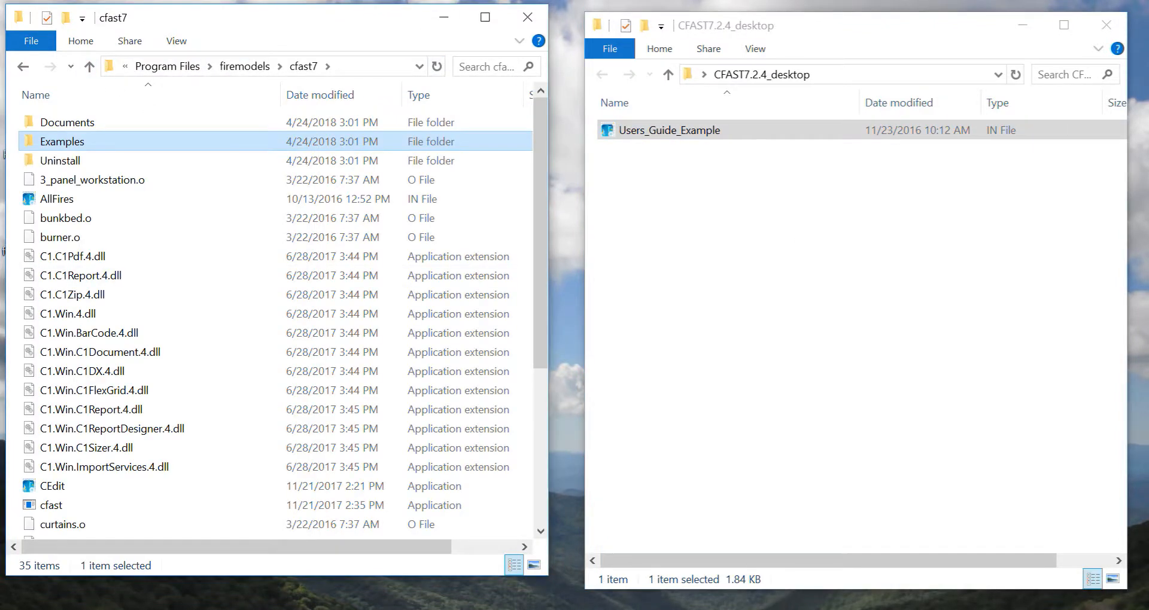
Switch to CEdit and open the Users_Guide_Example input file from the CFAST7.2.4_desktop folder on the desktop
click(658, 609)
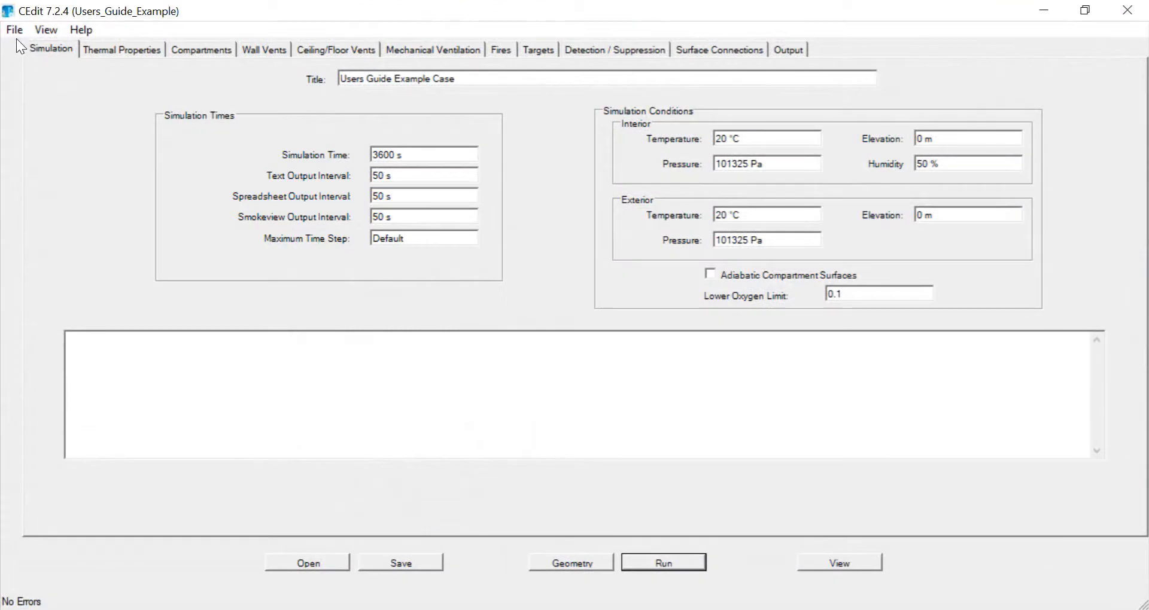
click(19, 32)
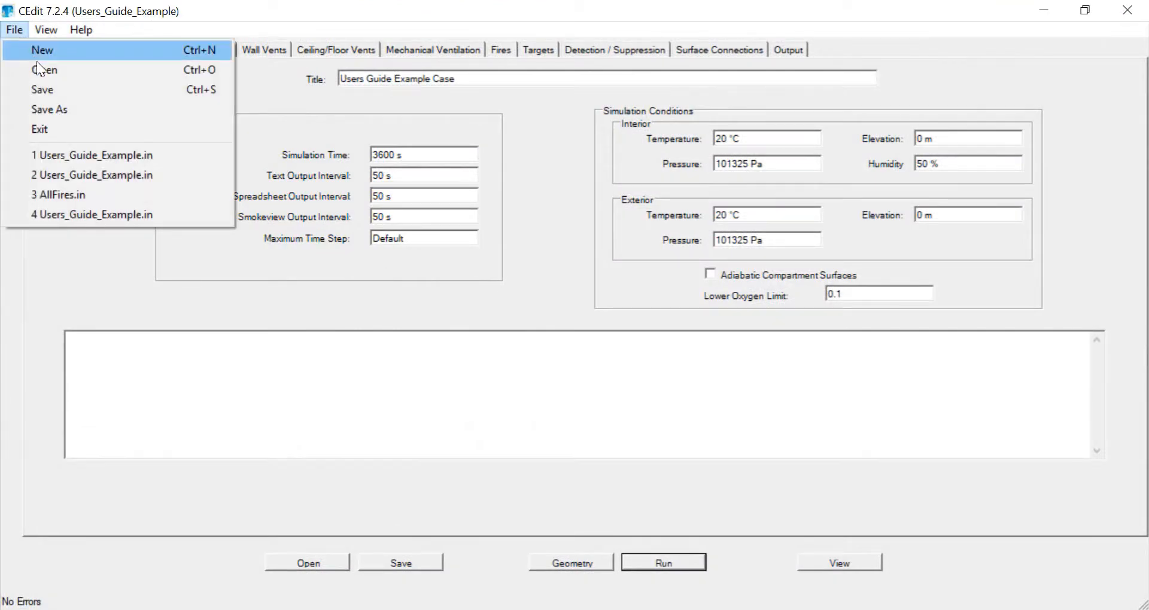
click(39, 70)
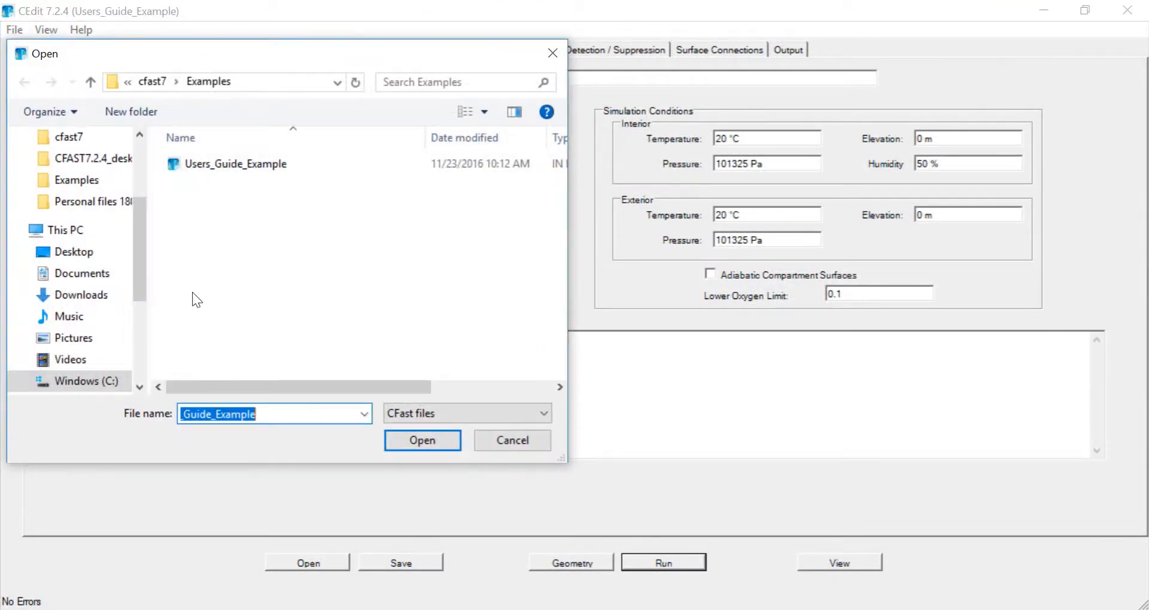
drag(140, 261, 127, 166)
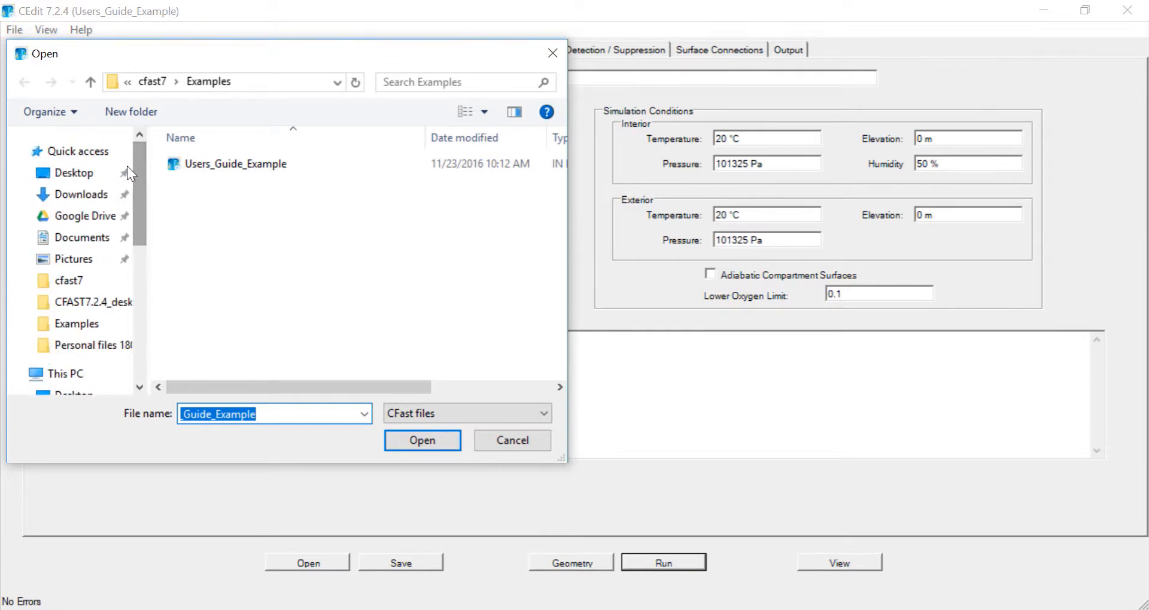
click(89, 175)
double_click(245, 183)
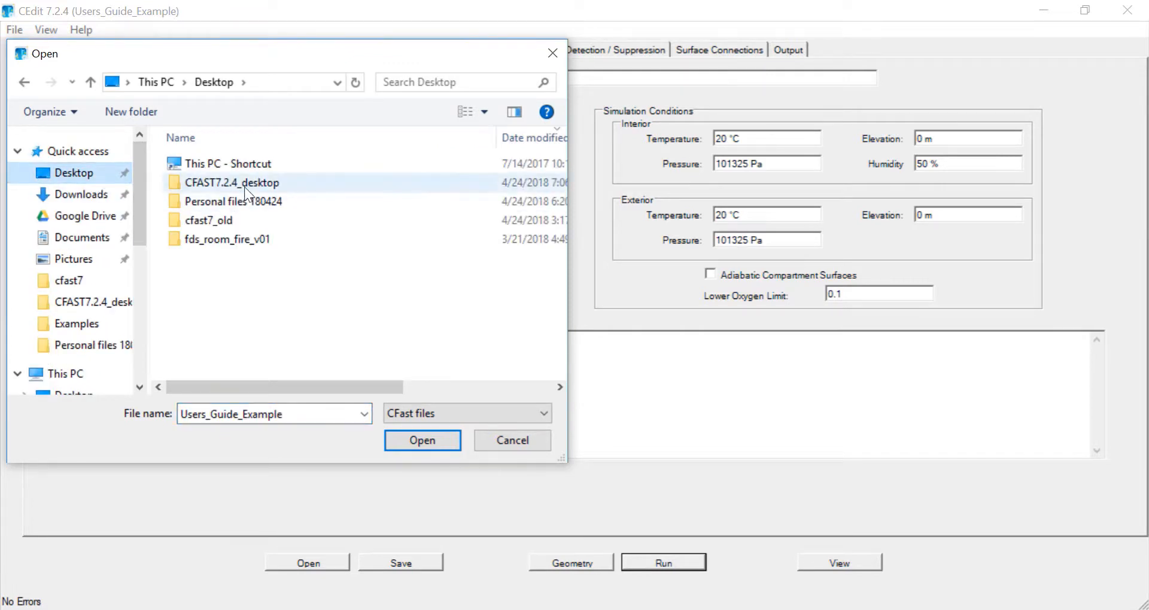
click(269, 163)
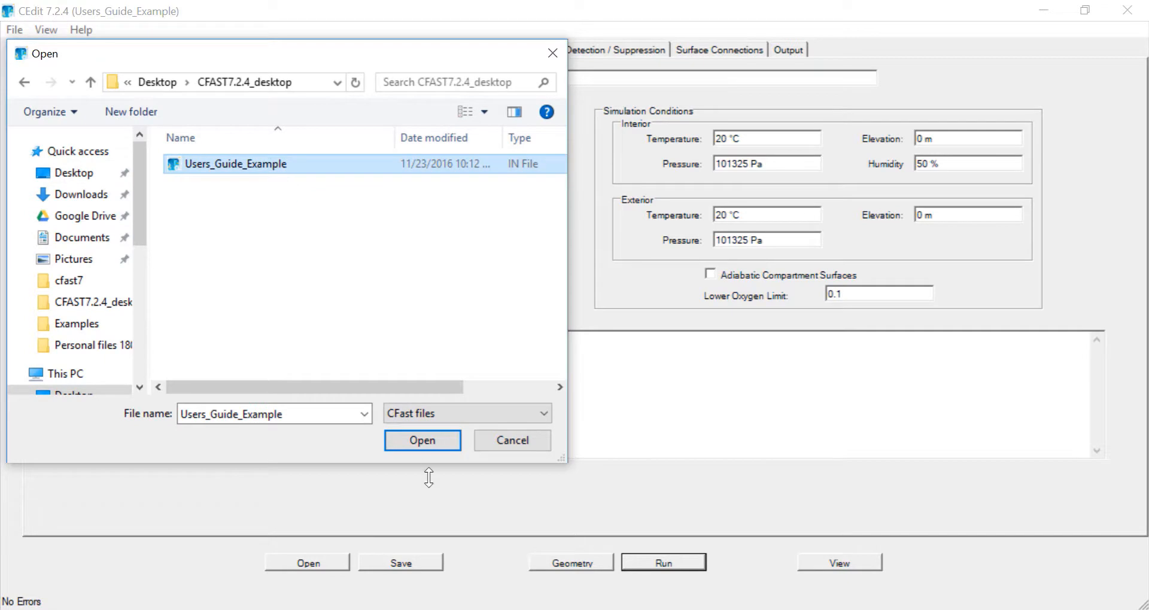
click(424, 441)
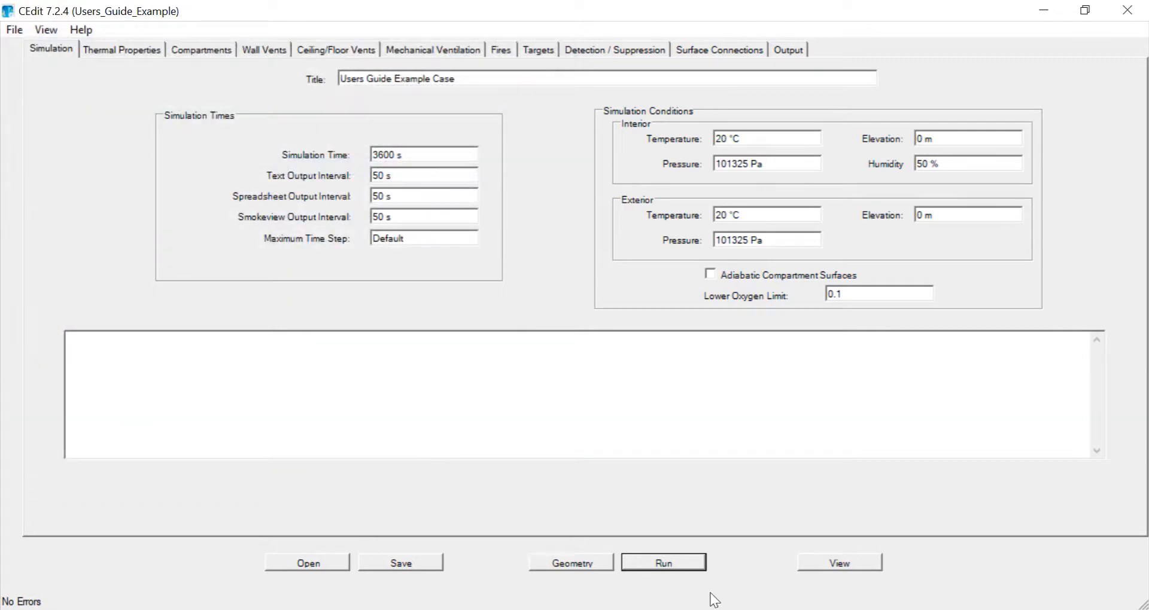
Run the simulation from the desktop copy, close the run window when it finishes, and open the results in Smokeview
click(669, 562)
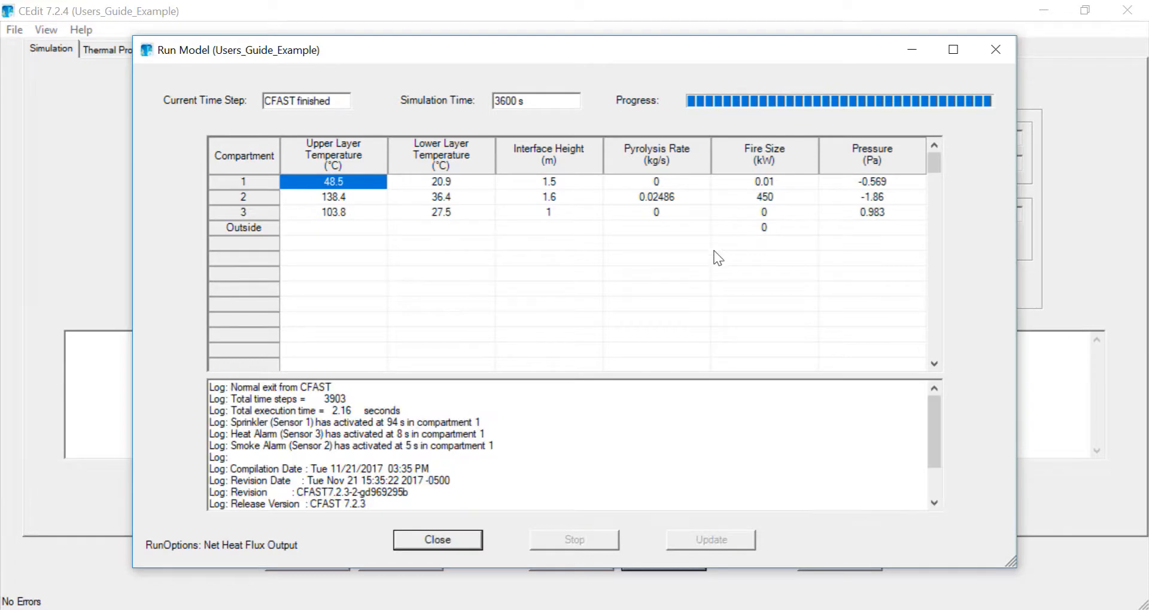
click(448, 540)
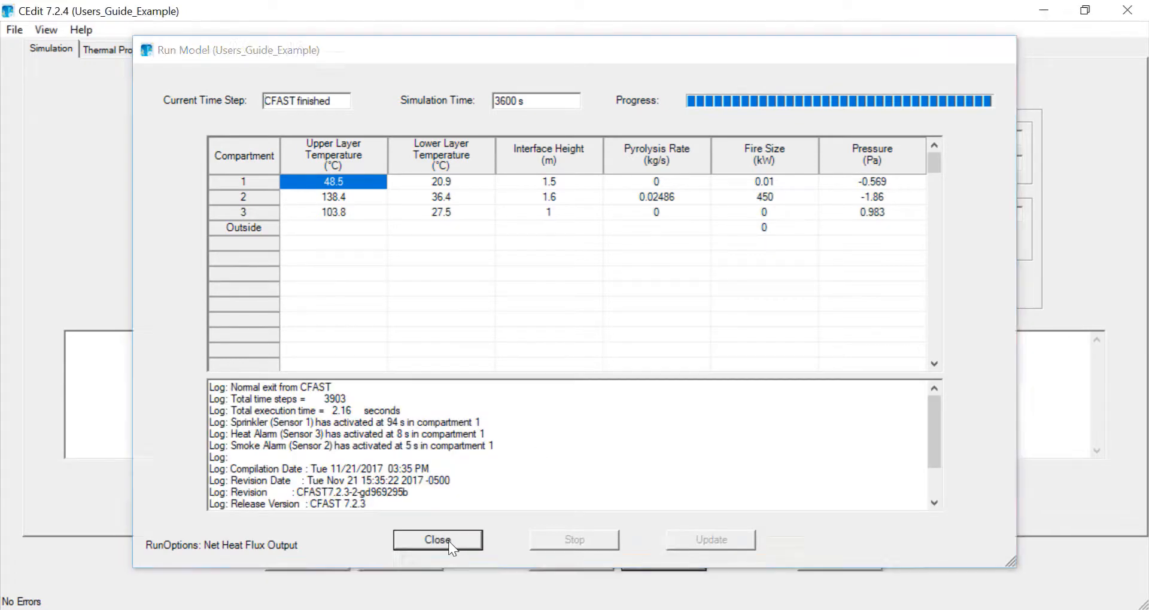
click(847, 563)
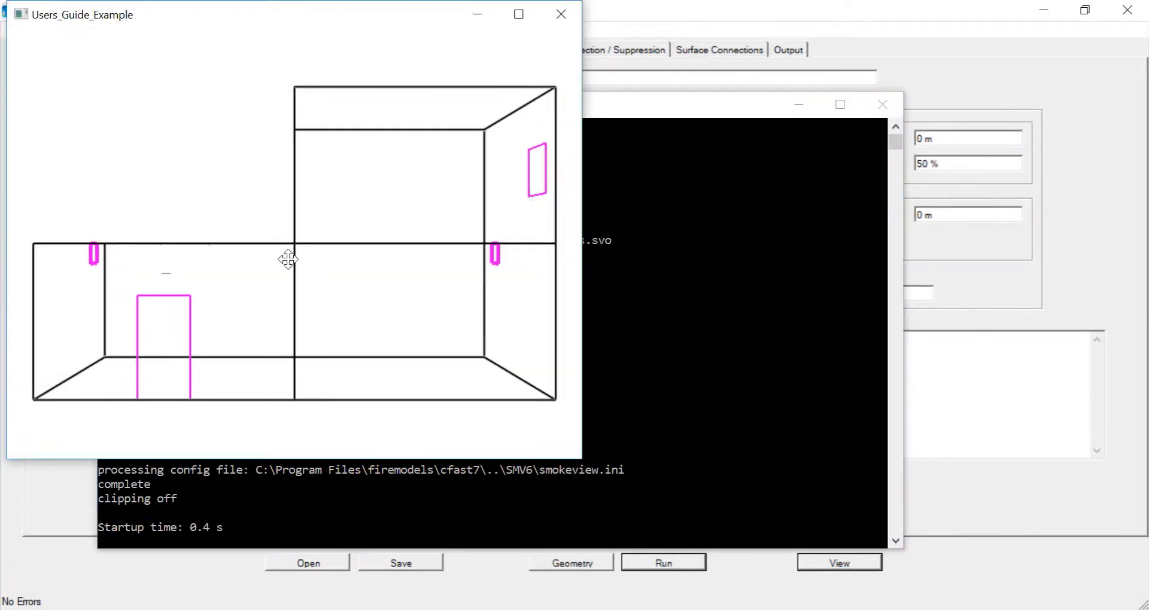
Load the zone fire file Users_Guide_Example_zone.csv into the Smokeview model
mouse_move(287, 257)
mouse_down()
mouse_move(328, 256)
mouse_move(323, 272)
mouse_move(305, 253)
mouse_up()
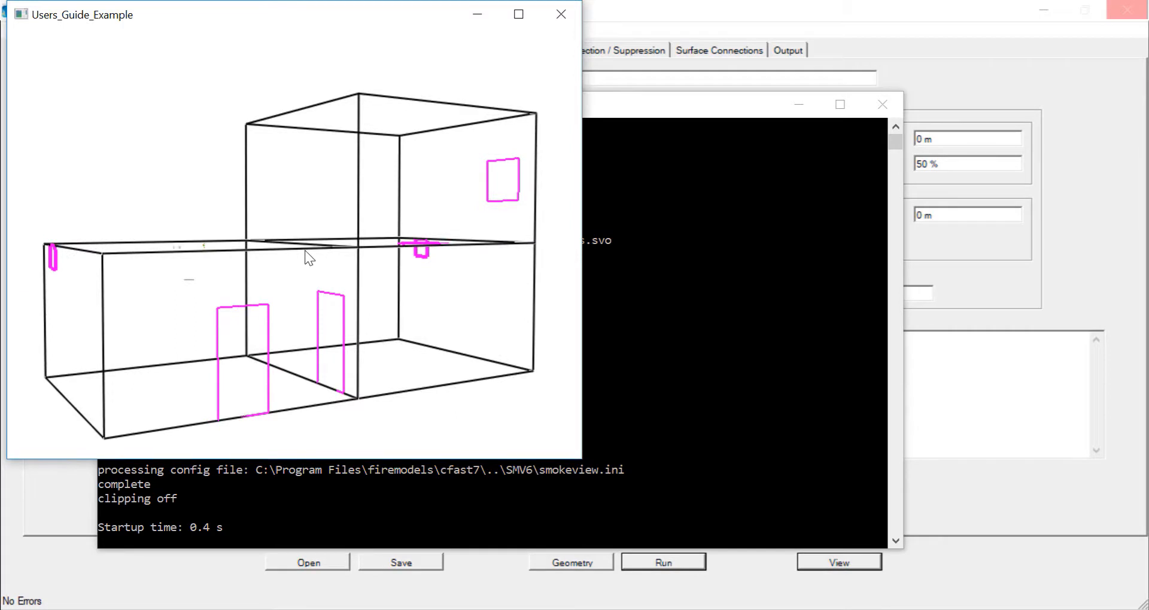
right_click(273, 192)
mouse_move(347, 204)
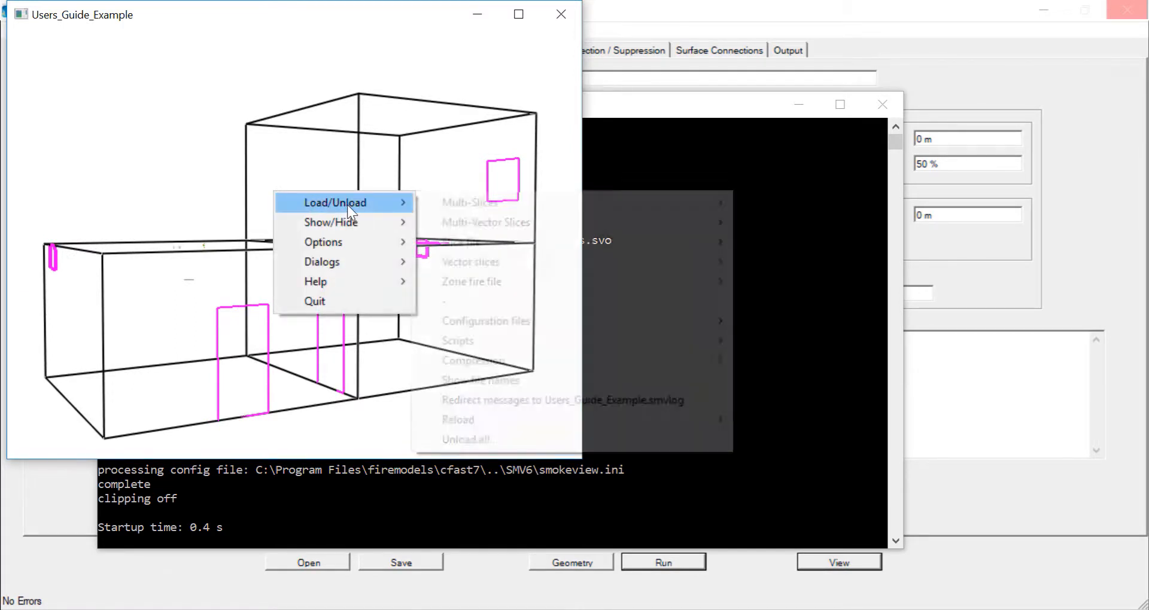
mouse_move(520, 211)
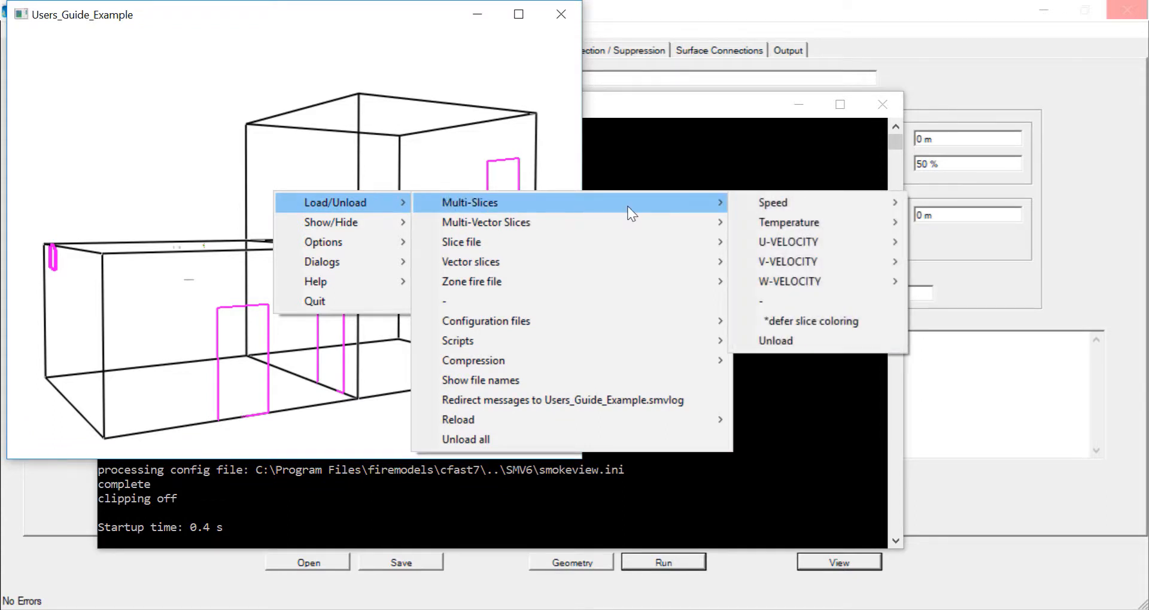
mouse_move(627, 279)
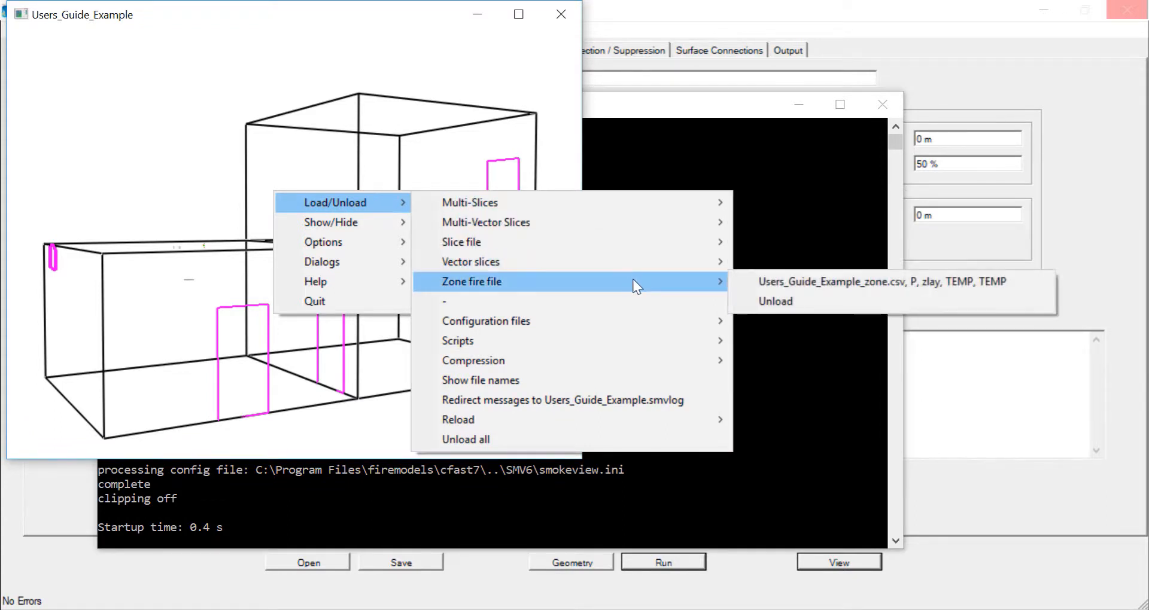
click(777, 279)
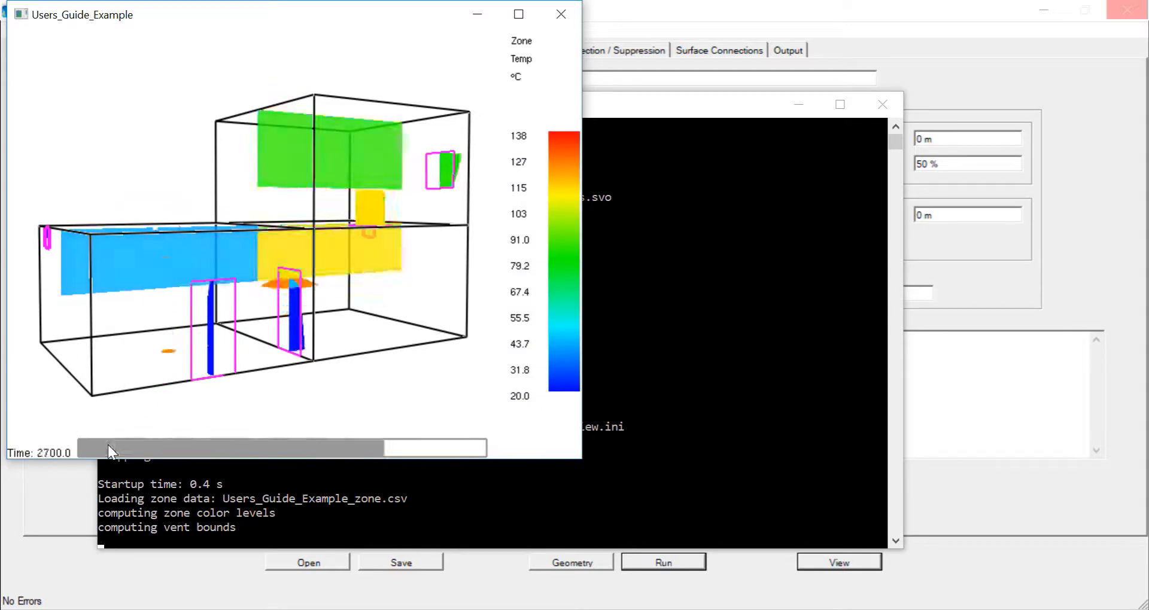
Move the animation to 2500 s and examine the zone temperature layers and vent flows around the model
drag(108, 444, 372, 436)
mouse_move(365, 259)
mouse_down()
mouse_move(347, 254)
mouse_move(371, 258)
mouse_move(358, 250)
mouse_up()
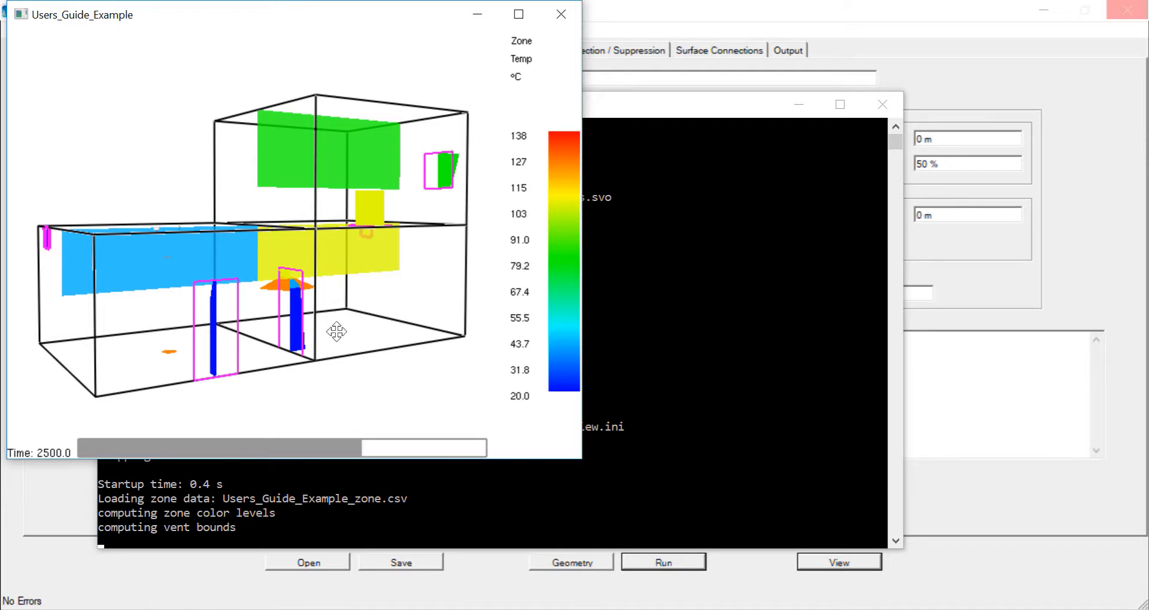
drag(333, 328, 284, 317)
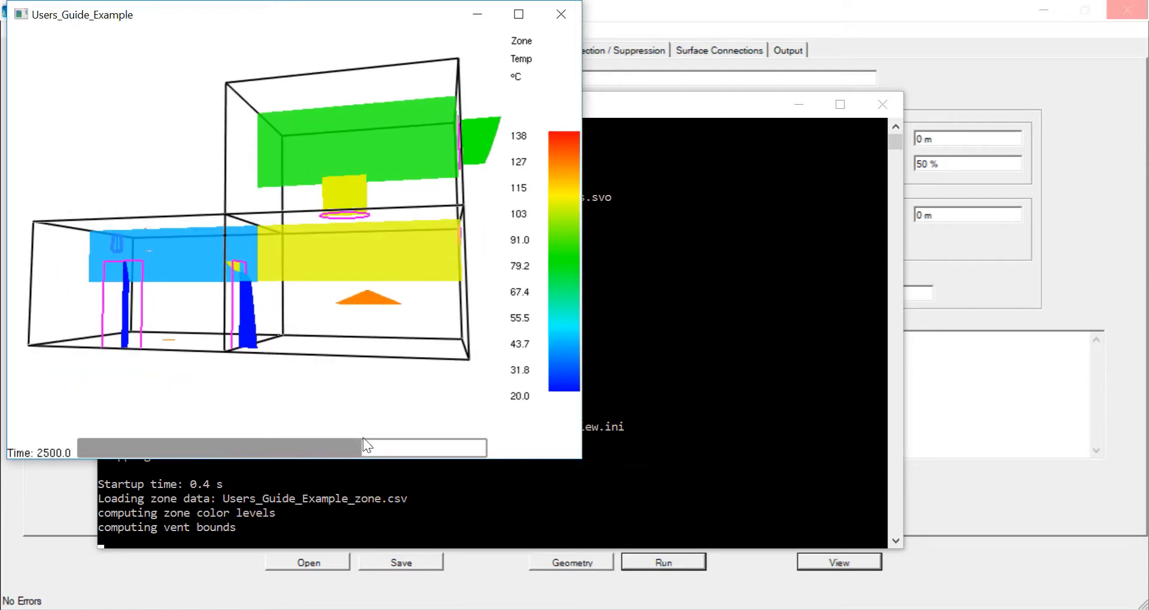
Advance the animation to 3400 s, examine the layer temperatures and vent flows from several angles, and close Smokeview
drag(363, 444, 470, 458)
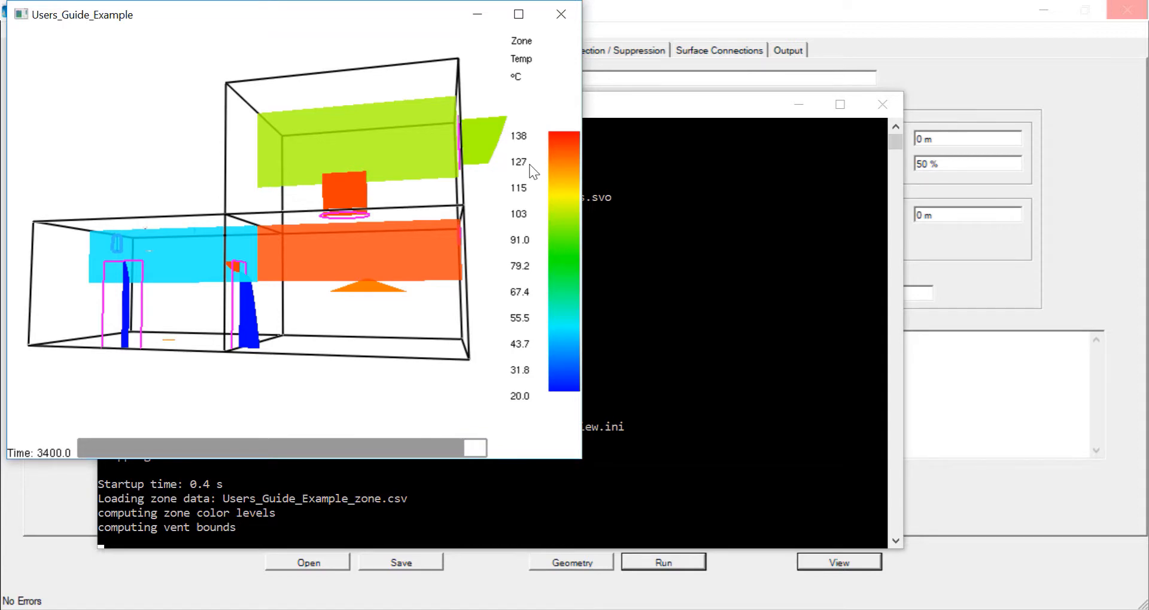
mouse_move(296, 256)
mouse_down()
mouse_move(254, 259)
mouse_move(379, 257)
mouse_move(282, 261)
mouse_up()
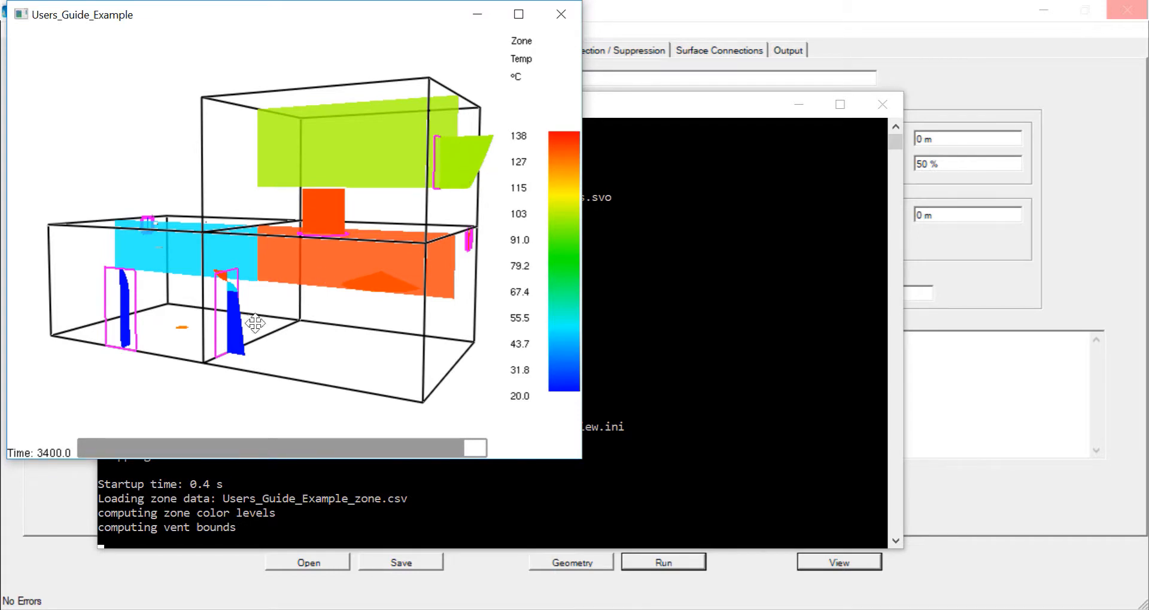
drag(245, 314, 301, 321)
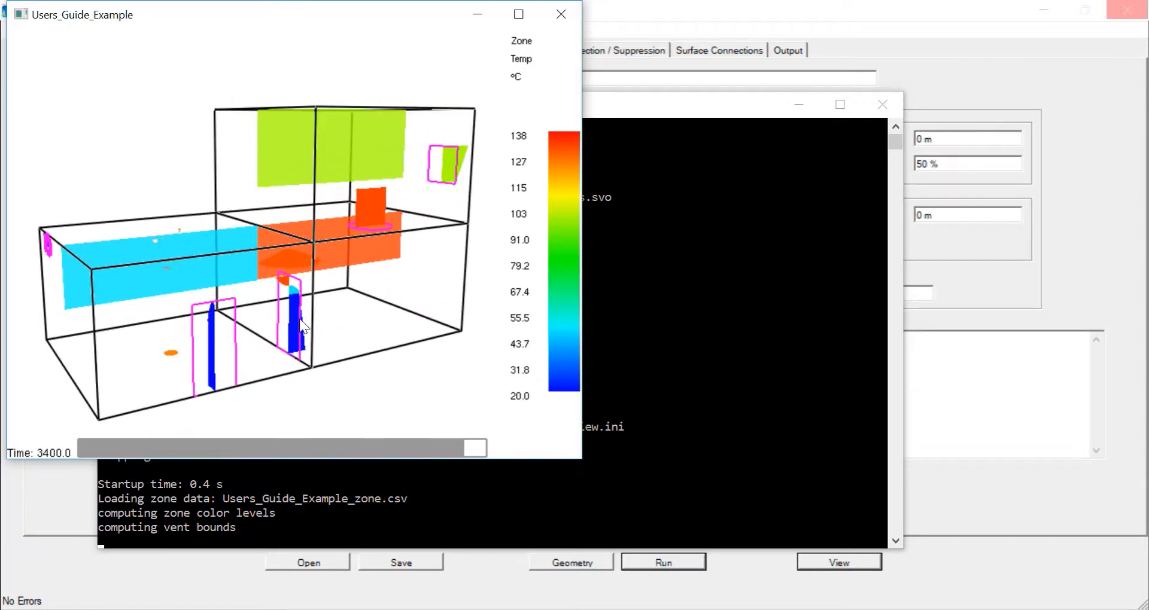
mouse_move(284, 283)
mouse_down()
mouse_move(289, 275)
mouse_move(298, 294)
mouse_move(299, 273)
mouse_move(279, 271)
mouse_up()
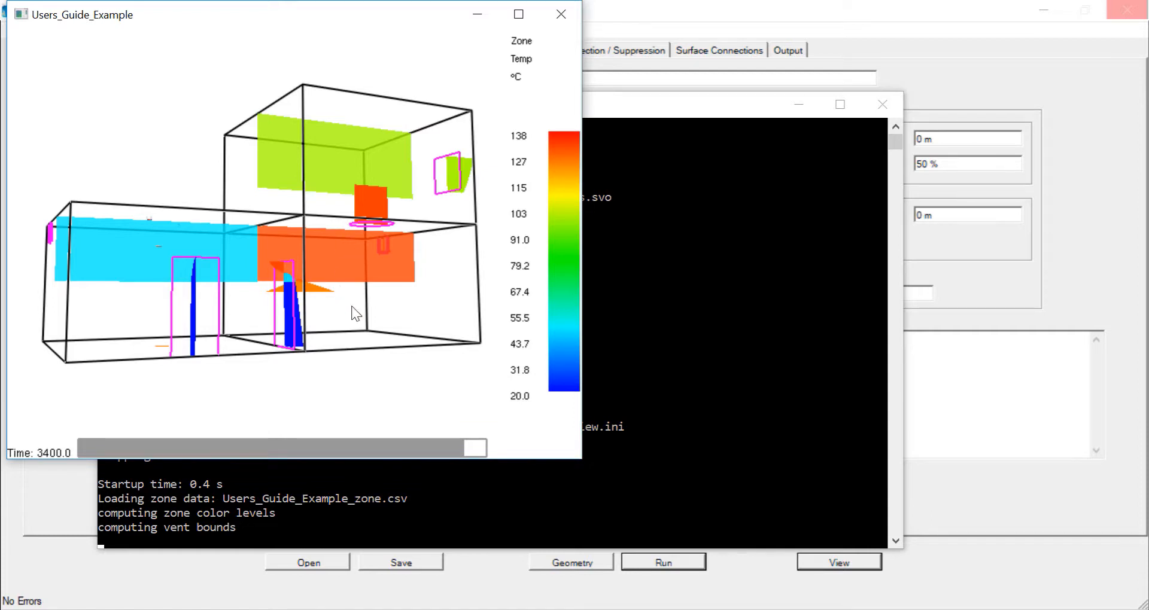
drag(386, 322, 347, 316)
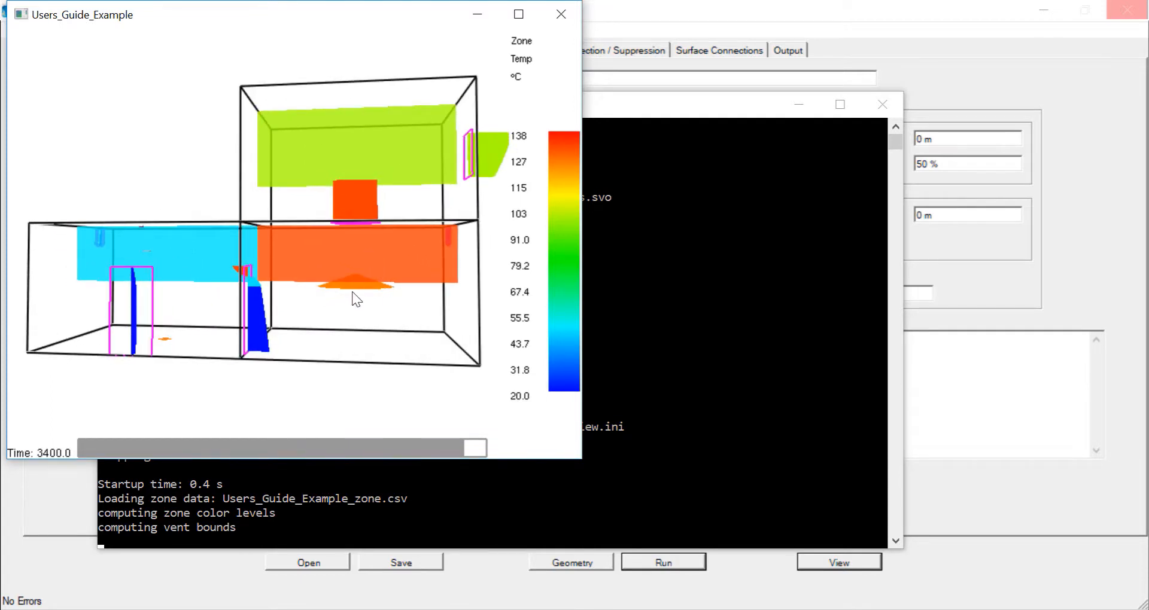
click(561, 15)
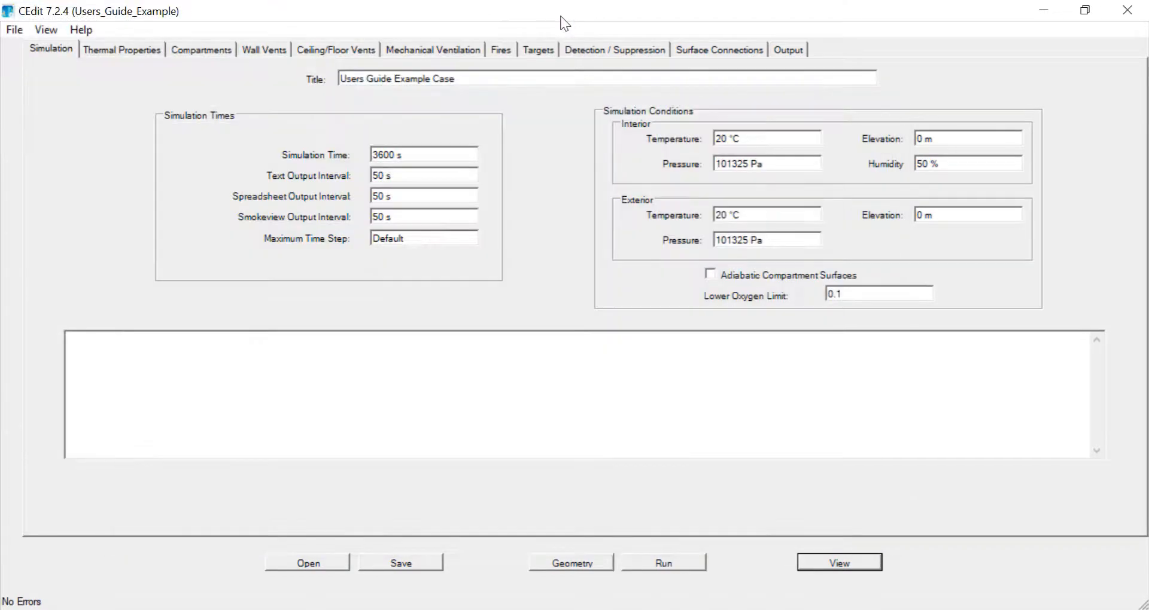
Minimize CEdit and look through the simulation output files in the CFAST7.2.4_desktop folder
click(1038, 14)
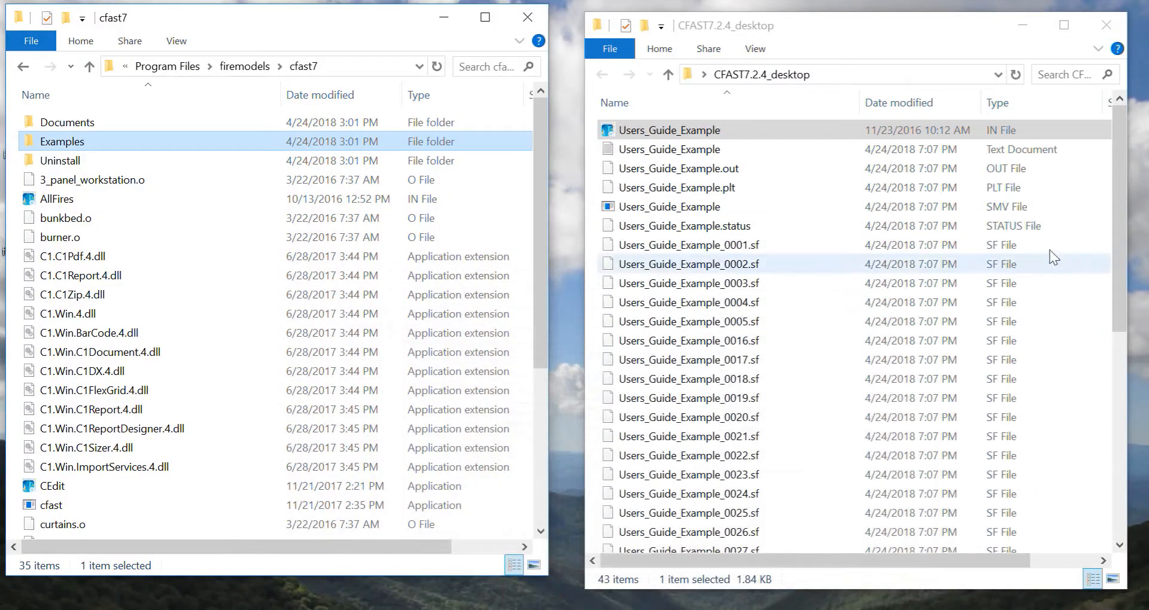
click(1118, 238)
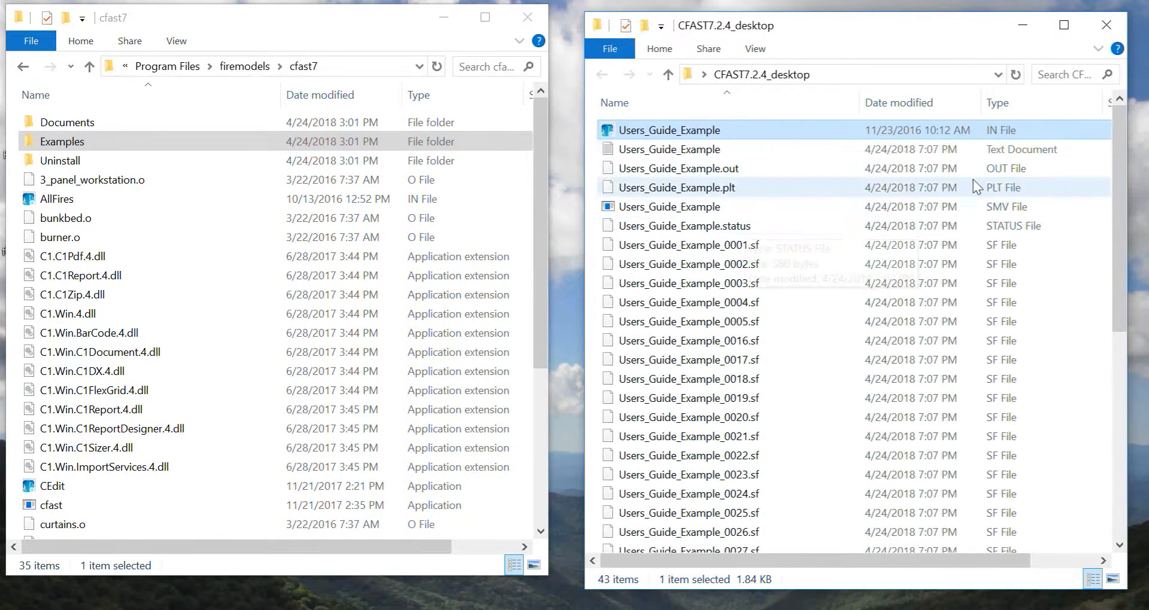
drag(1114, 174, 1107, 105)
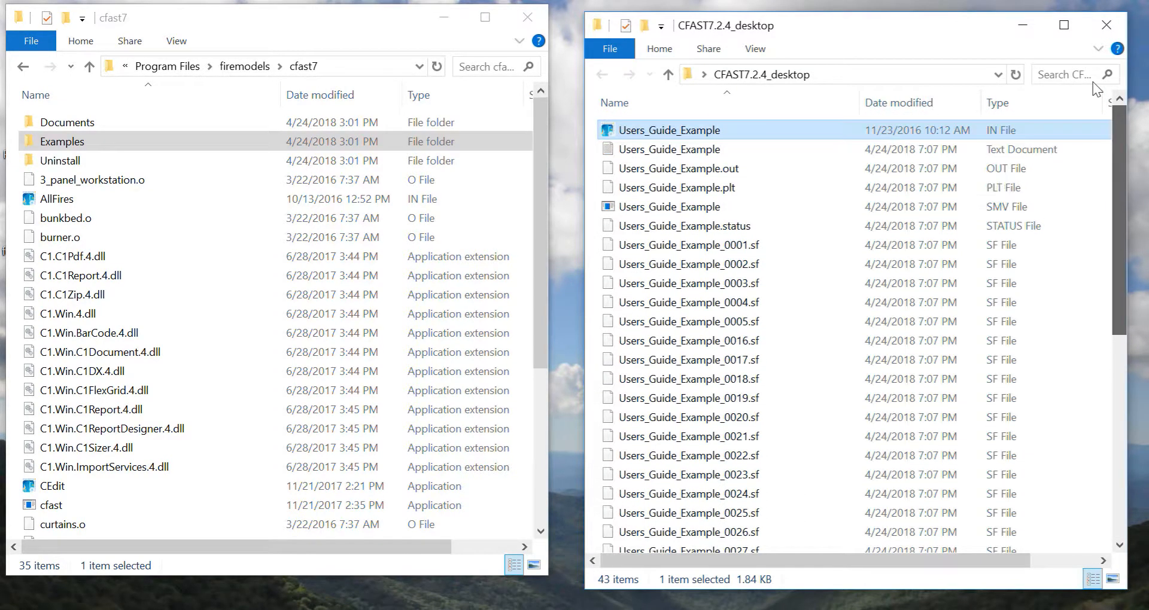
Open the Users_Guide_Example SMV file from CFAST7.2.4_desktop directly in Smokeview, view the model, and close it
click(681, 207)
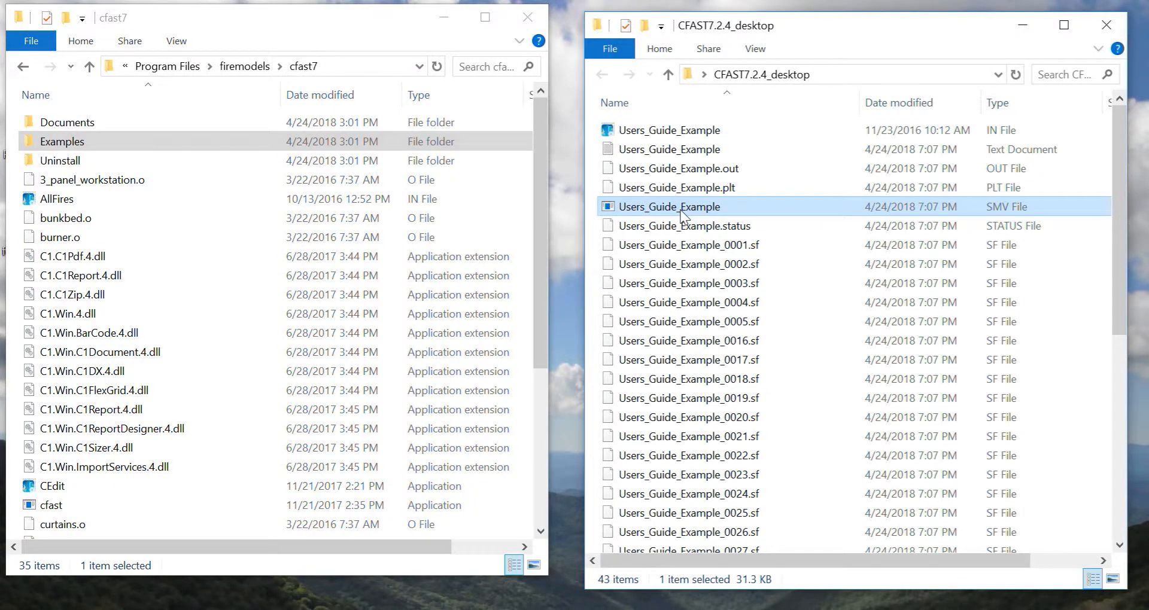
double_click(681, 208)
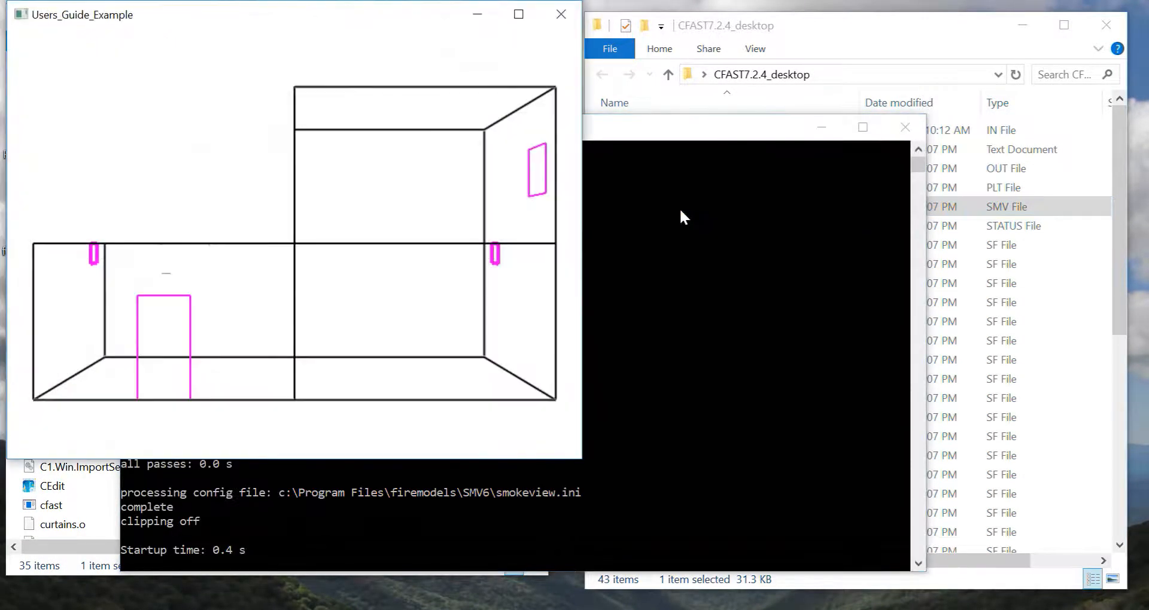
click(554, 12)
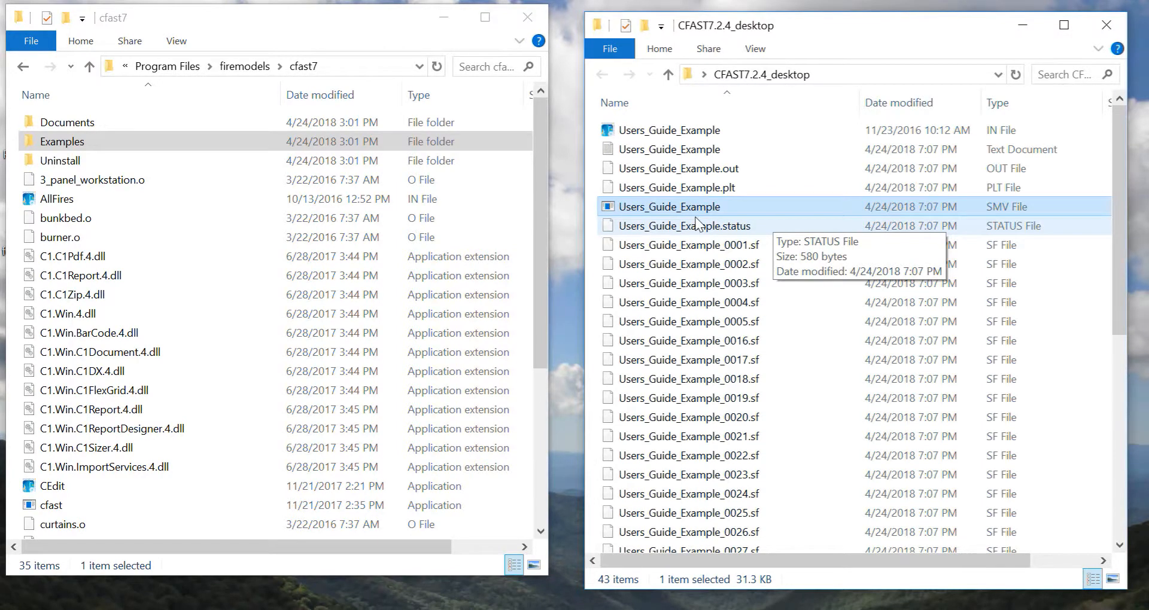
Look in the parent firemodels folder, return to its cfast7 subfolder, and examine the remaining program files there
click(249, 69)
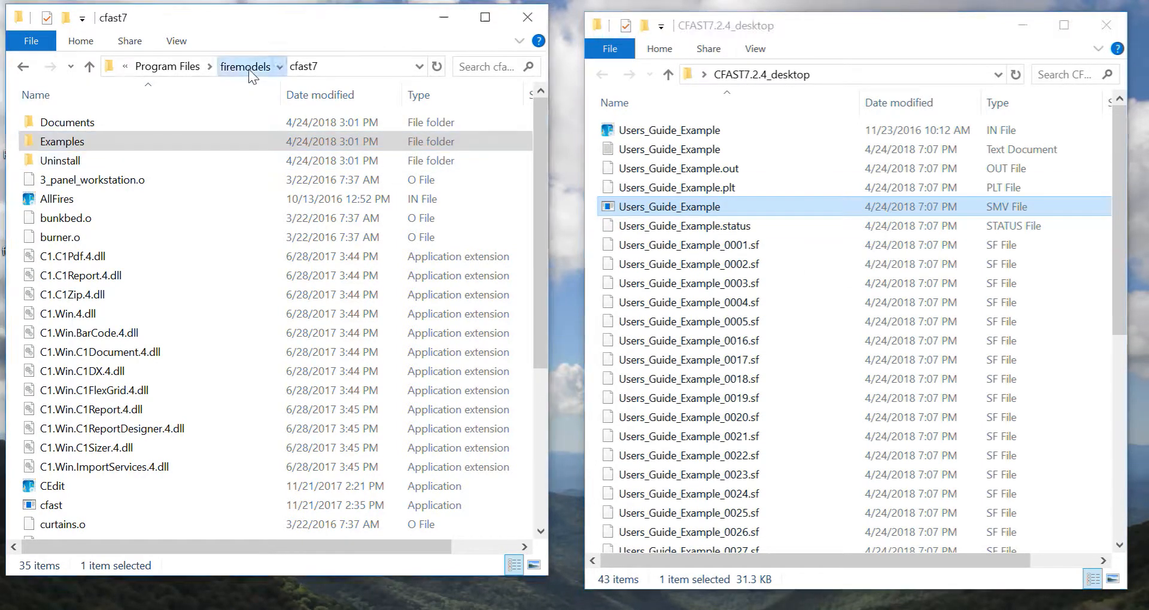
click(248, 69)
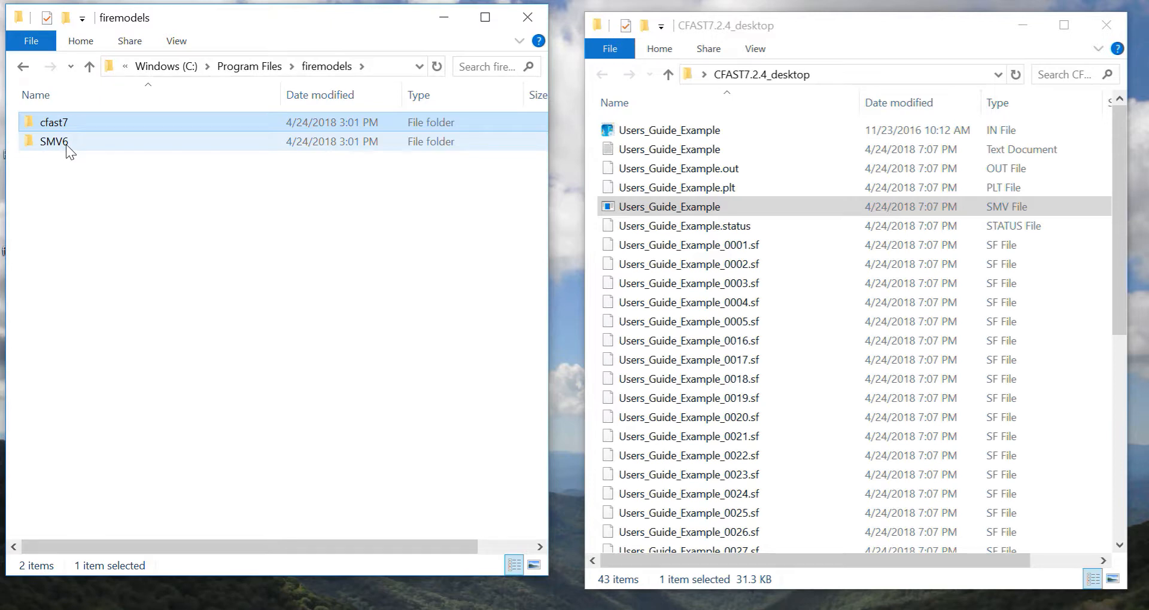
double_click(65, 127)
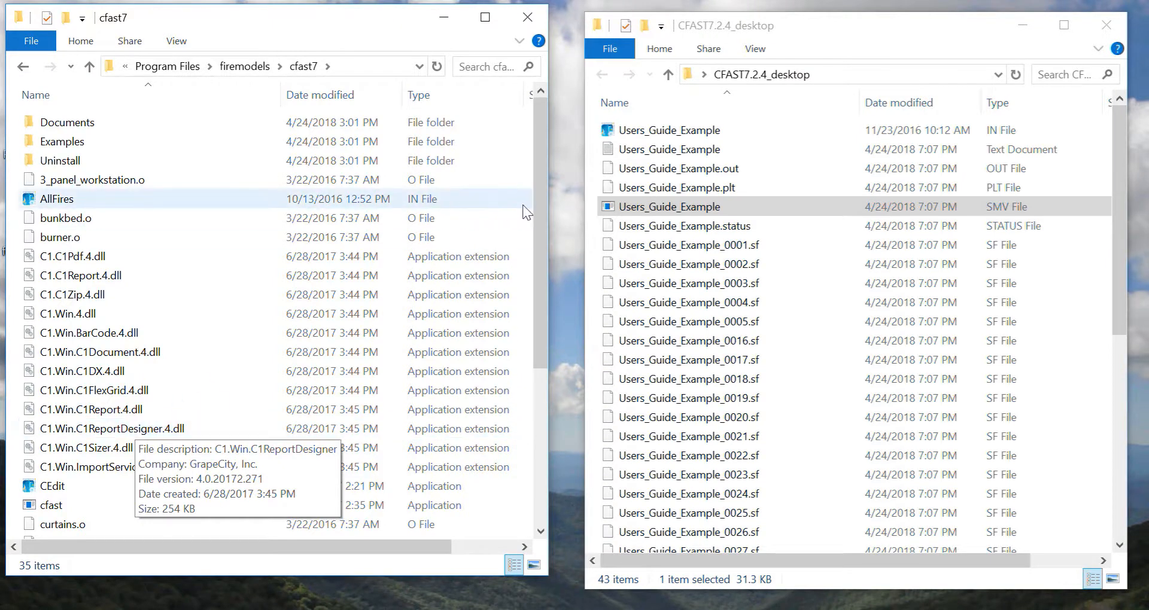
drag(539, 205, 527, 334)
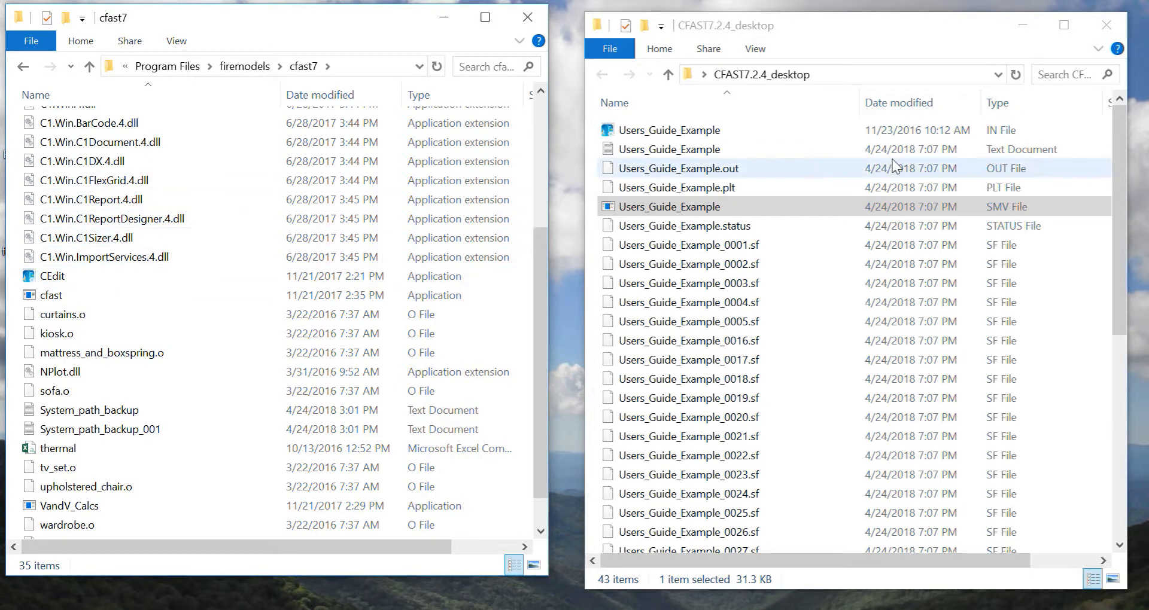
Open the Users_Guide_Example_zone output spreadsheet from the CFAST7.2.4_desktop folder in Excel
drag(1120, 154, 1107, 432)
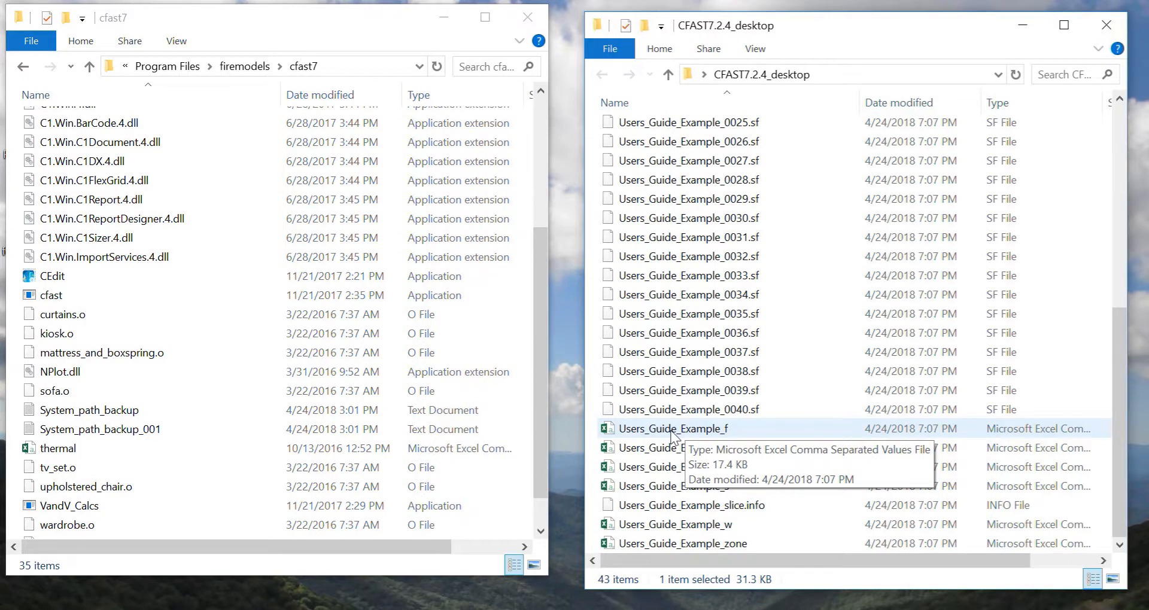
double_click(671, 545)
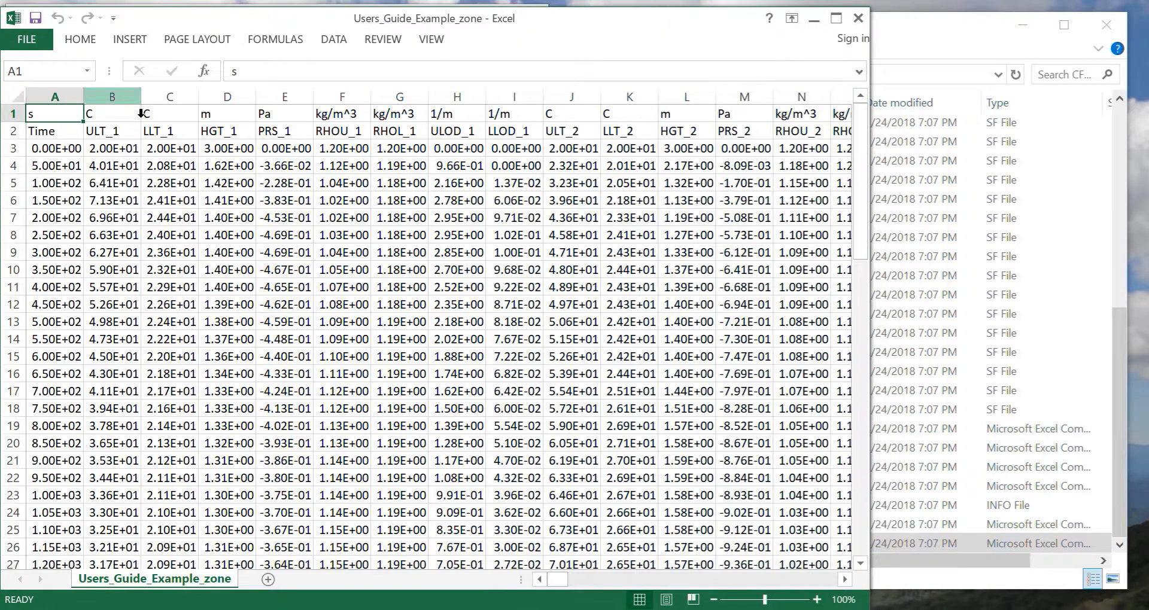
Examine the zone results in Users_Guide_Example_zone, temporarily widening column B, and close the spreadsheet without saving
drag(146, 106, 203, 105)
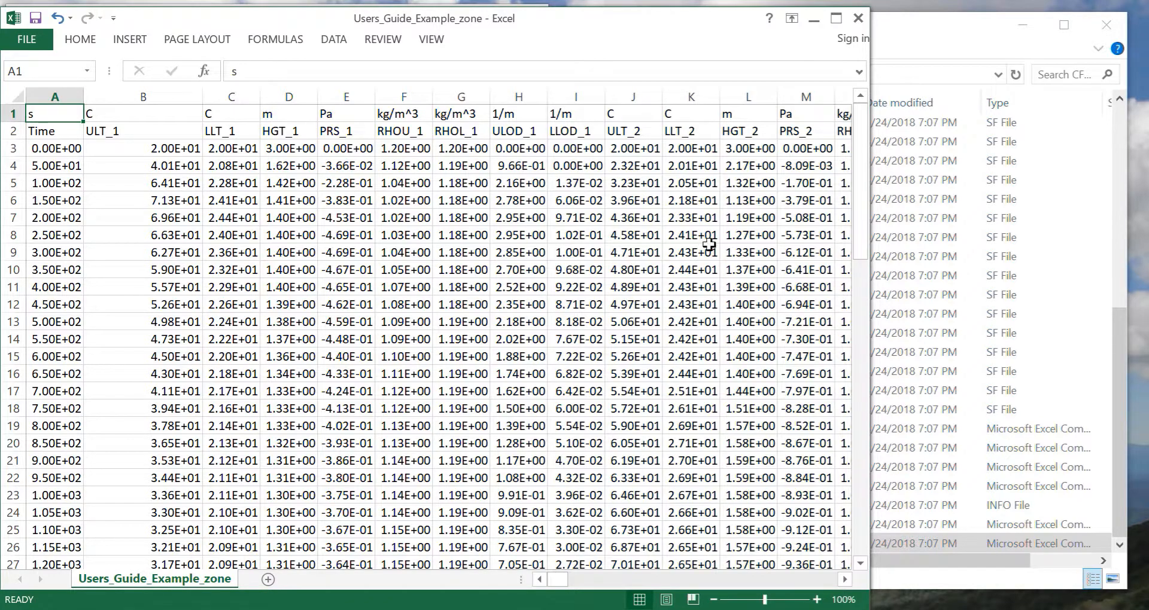
drag(860, 233, 834, 183)
drag(205, 110, 162, 109)
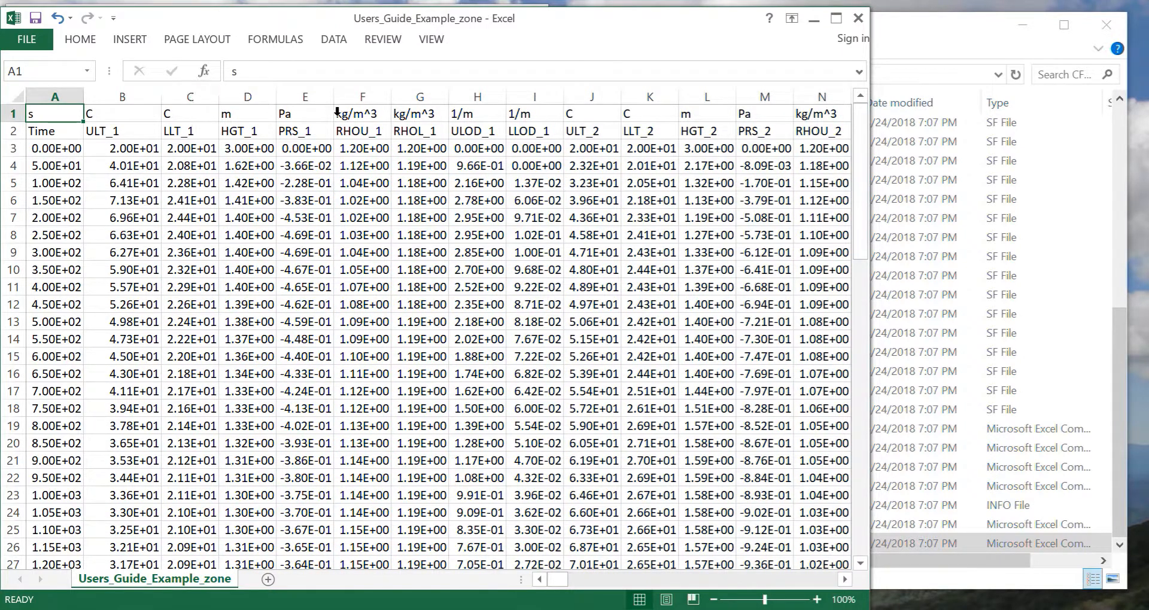
click(858, 20)
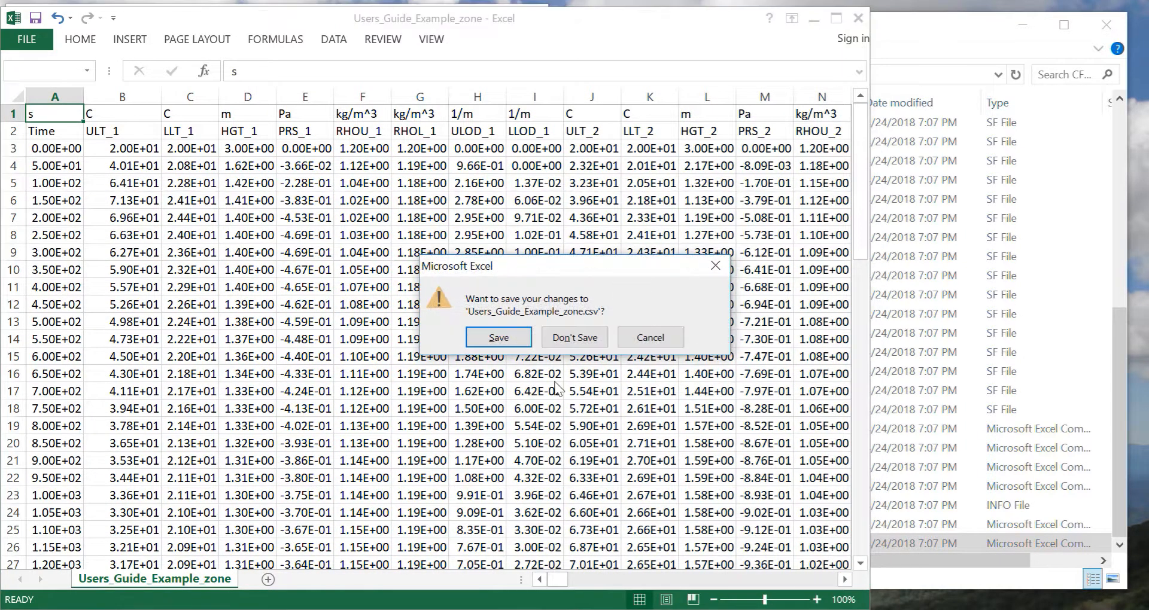
click(587, 337)
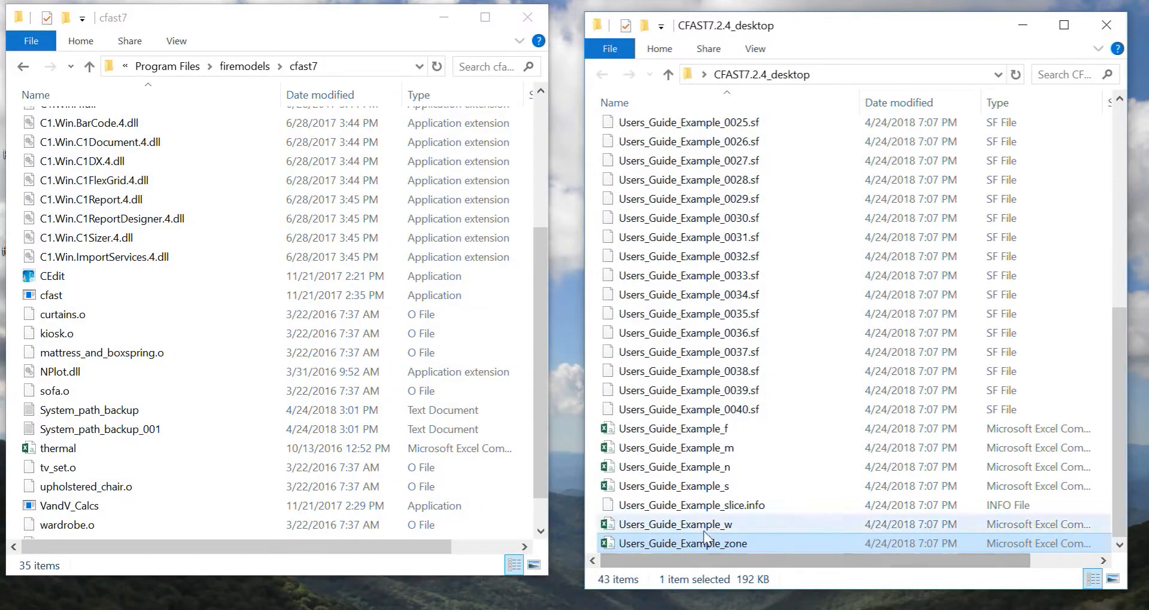
Open Users_Guide_Example_w, widen columns B to F to read the surface temperature headings, and close it without saving
double_click(704, 526)
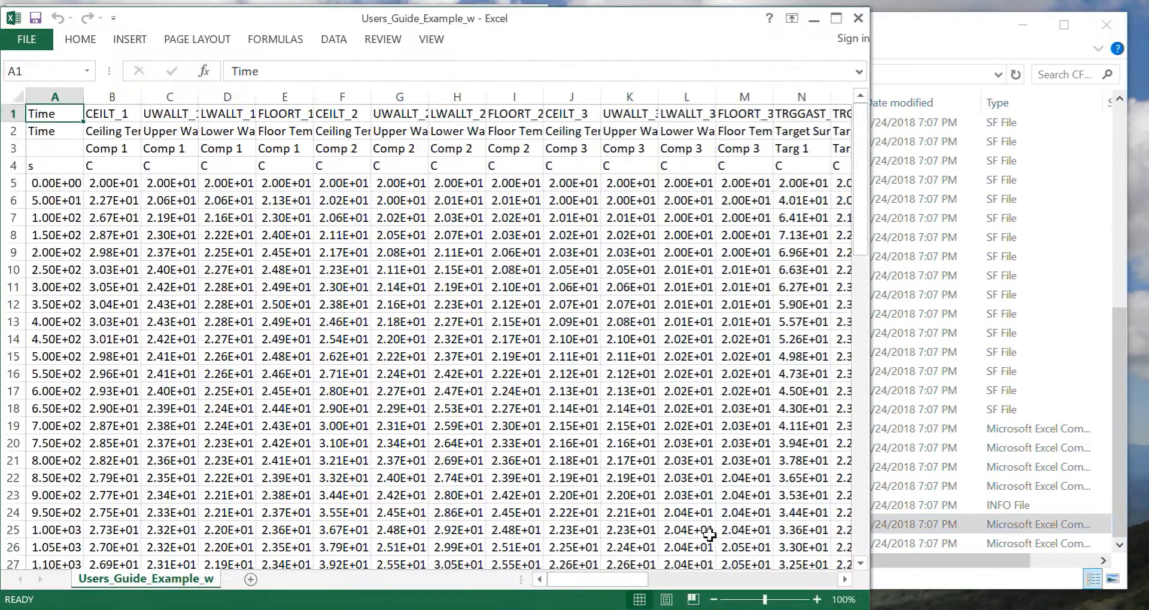
drag(142, 97, 190, 97)
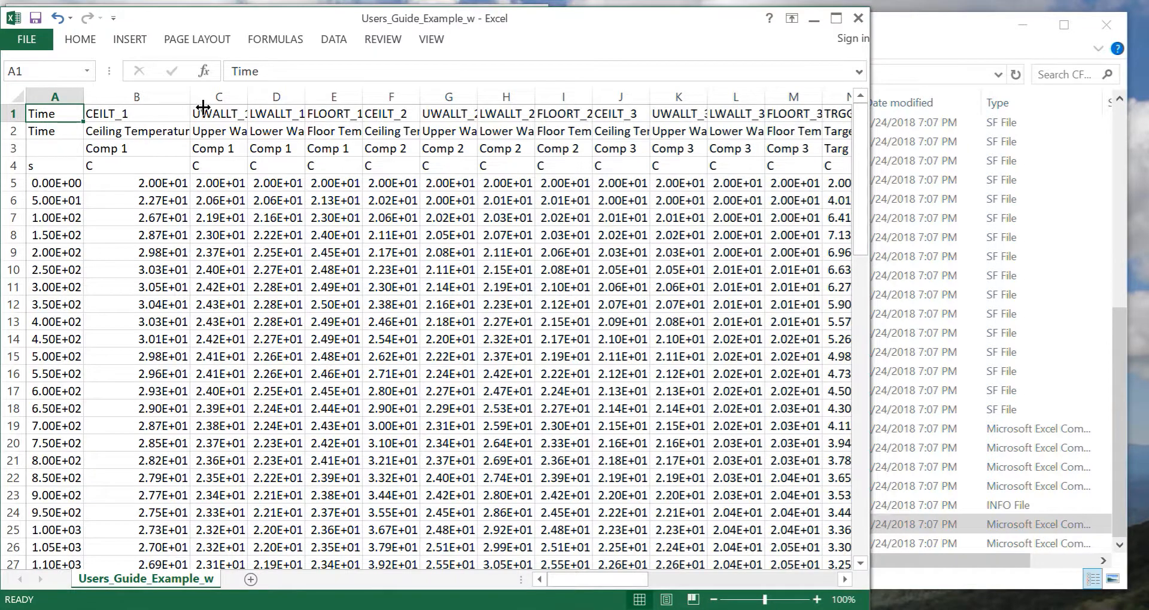
drag(203, 106, 244, 106)
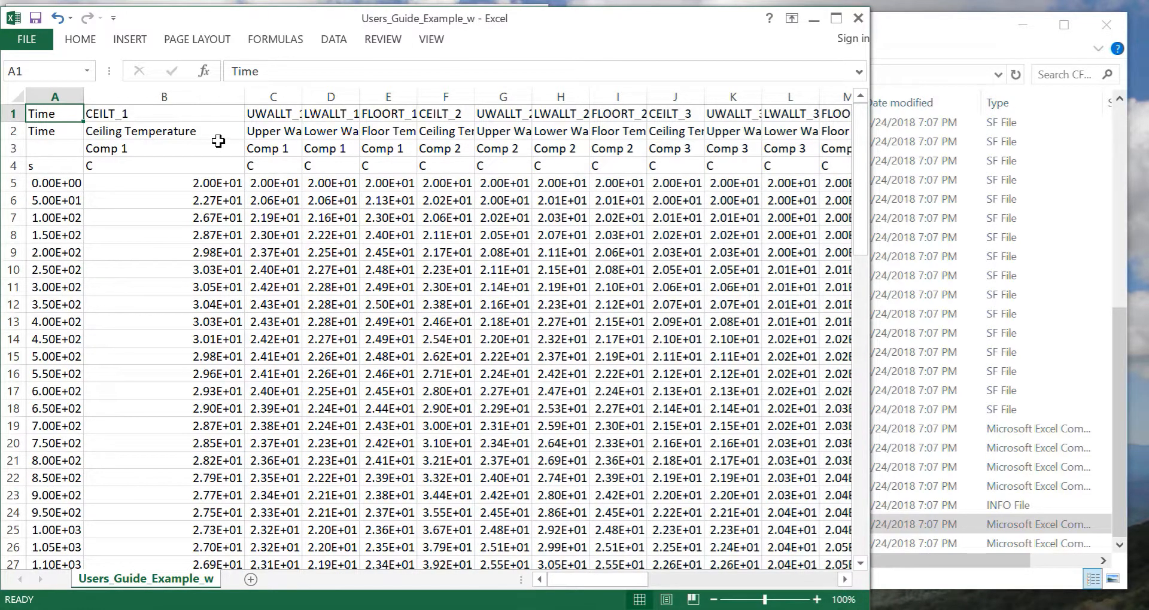
click(154, 170)
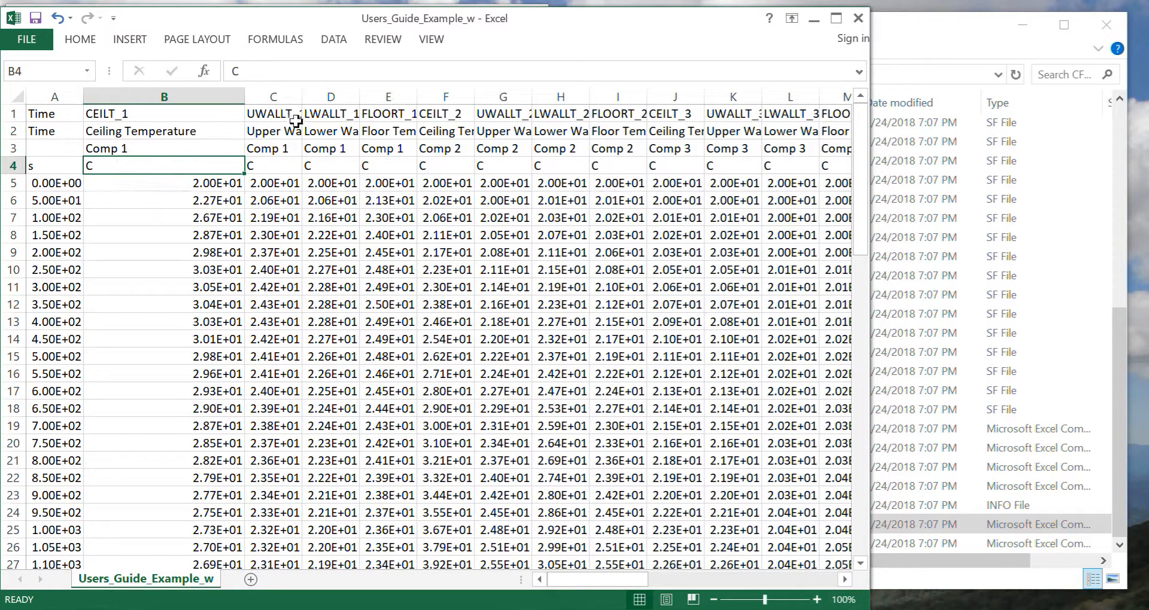
drag(303, 113, 400, 112)
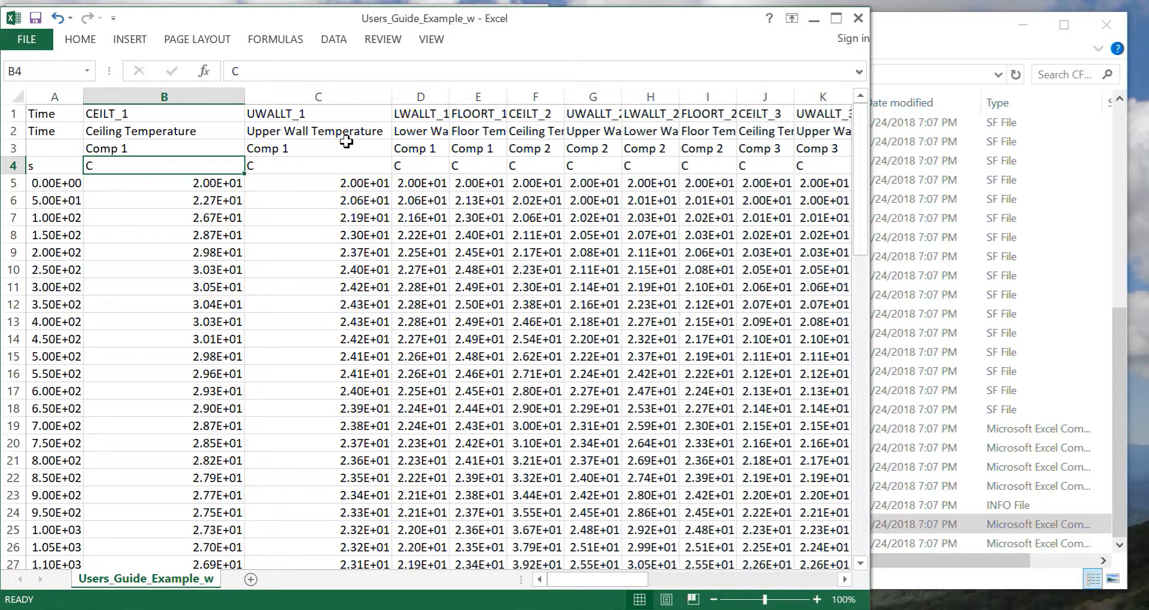
drag(452, 105, 713, 105)
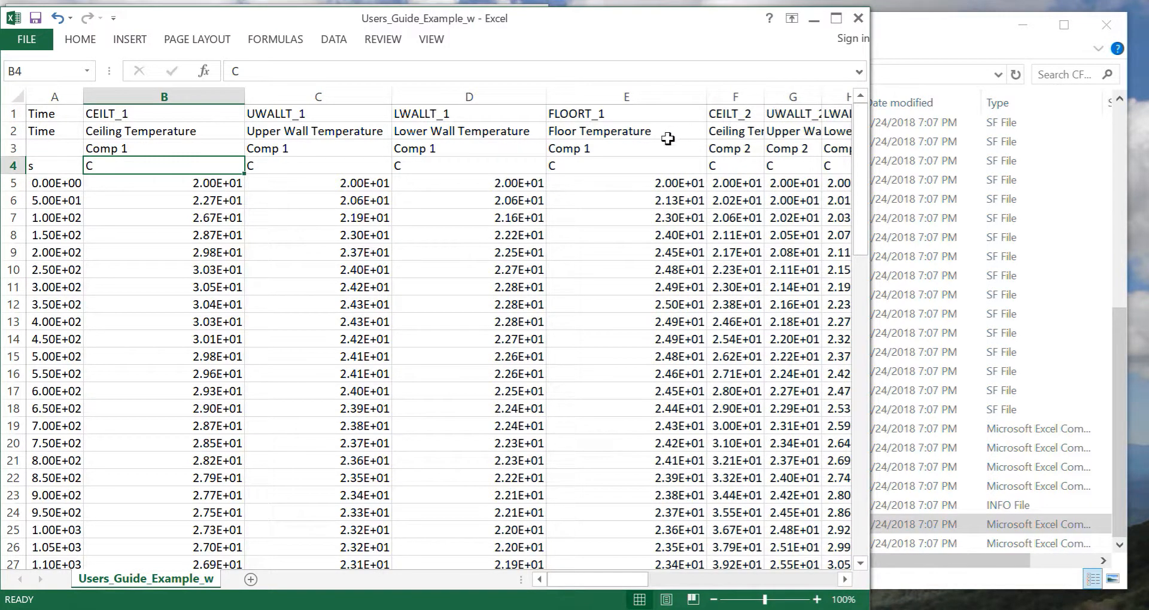
drag(765, 101, 844, 111)
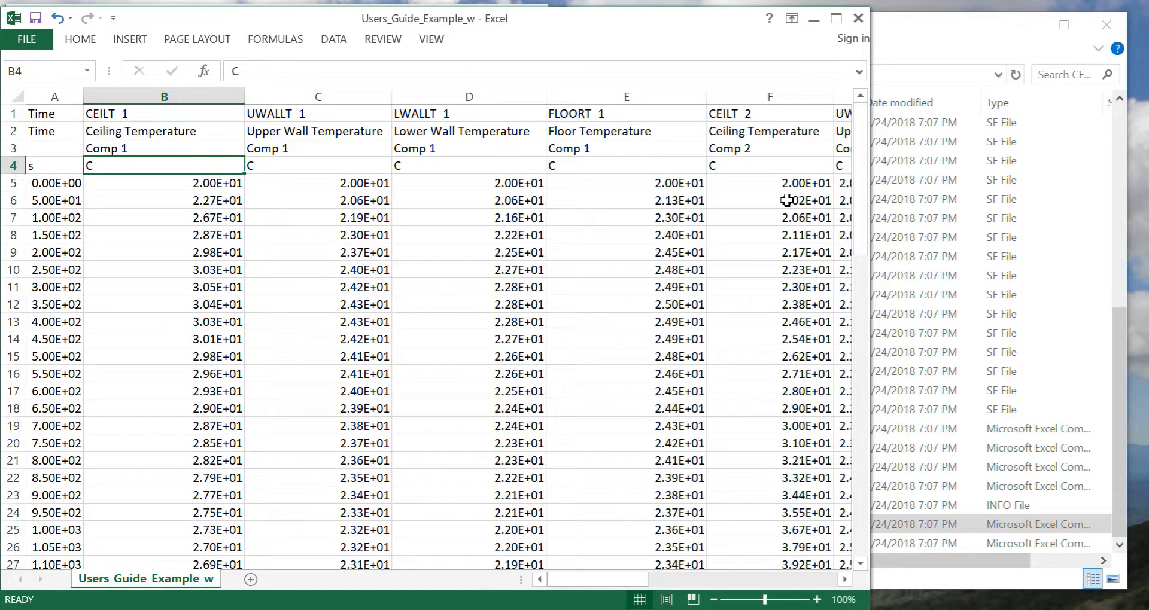
click(858, 18)
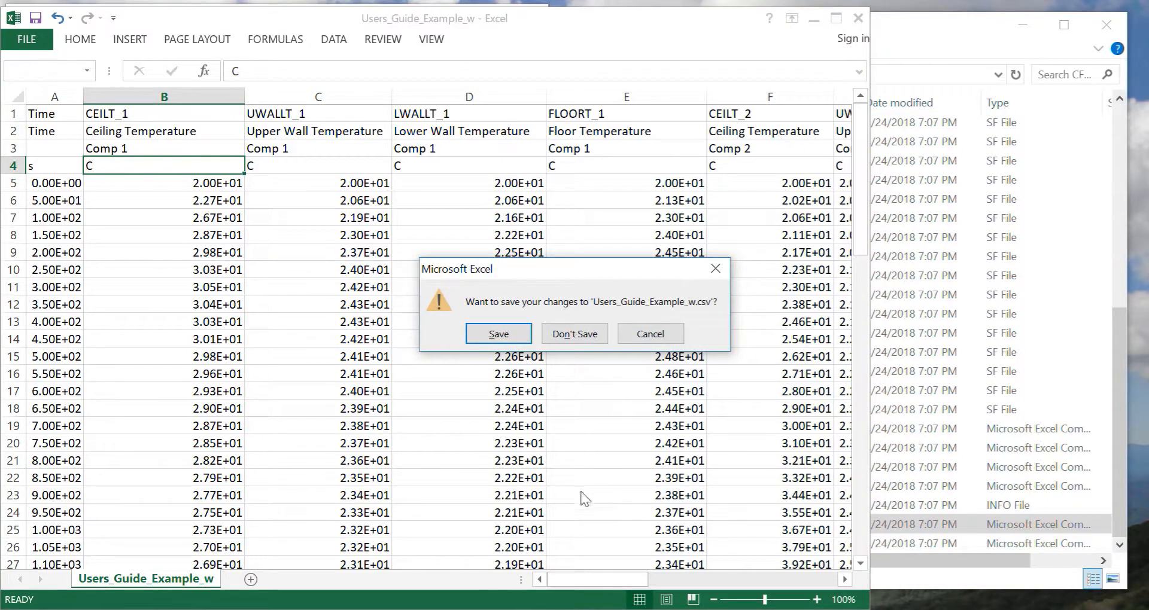
click(592, 333)
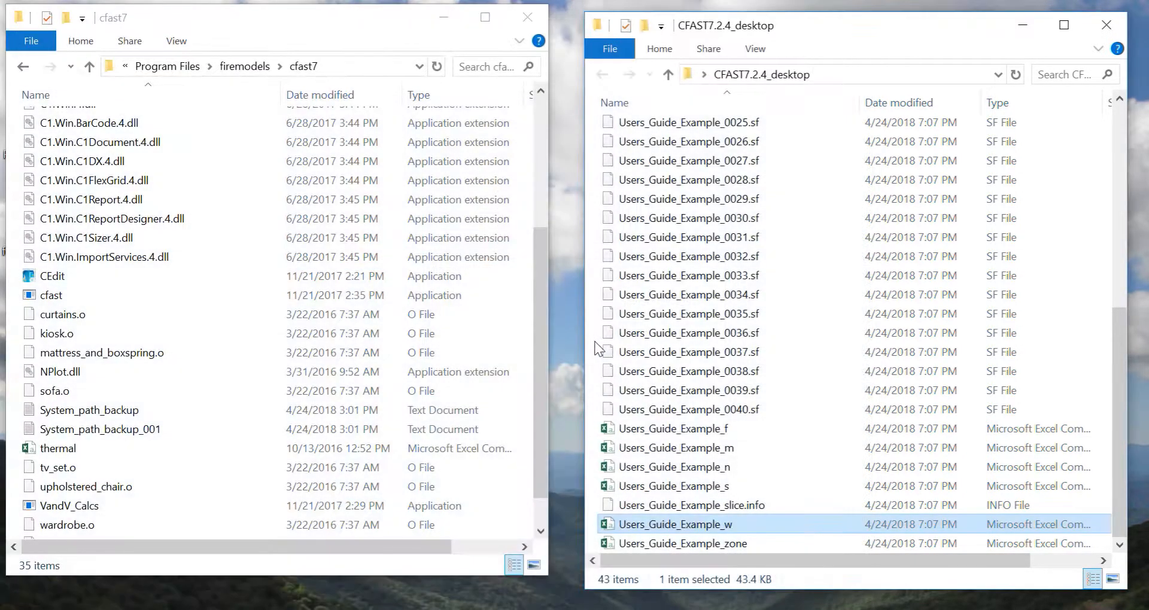
Open the Users_Guide_Example_s spreadsheet, widen column B to read its heading, and move the window clear of the output file list
double_click(689, 490)
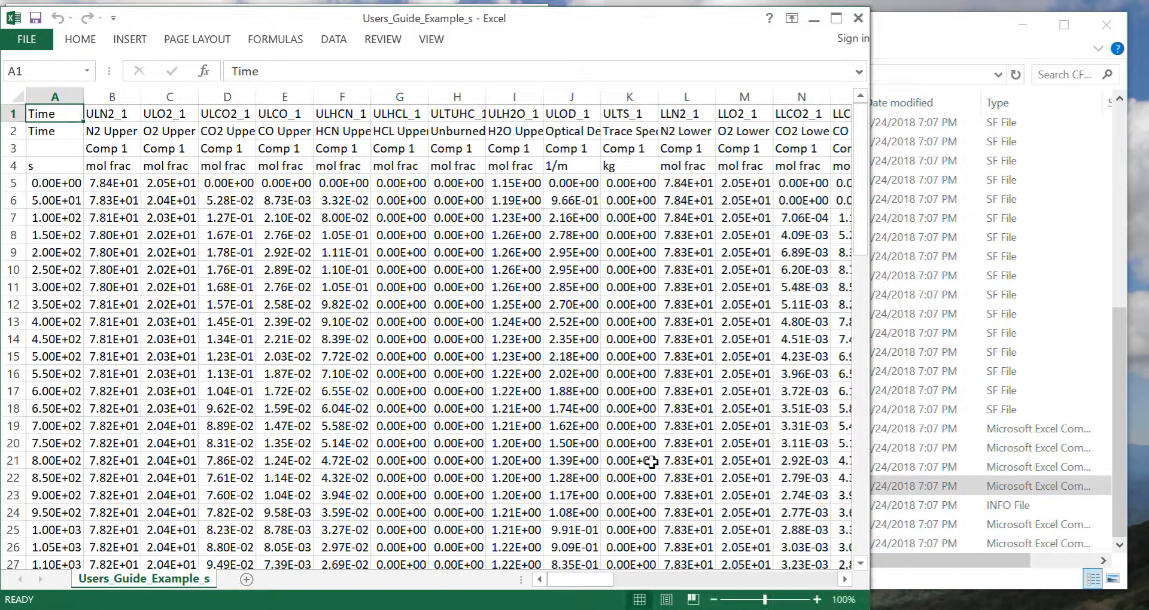
drag(142, 104, 211, 111)
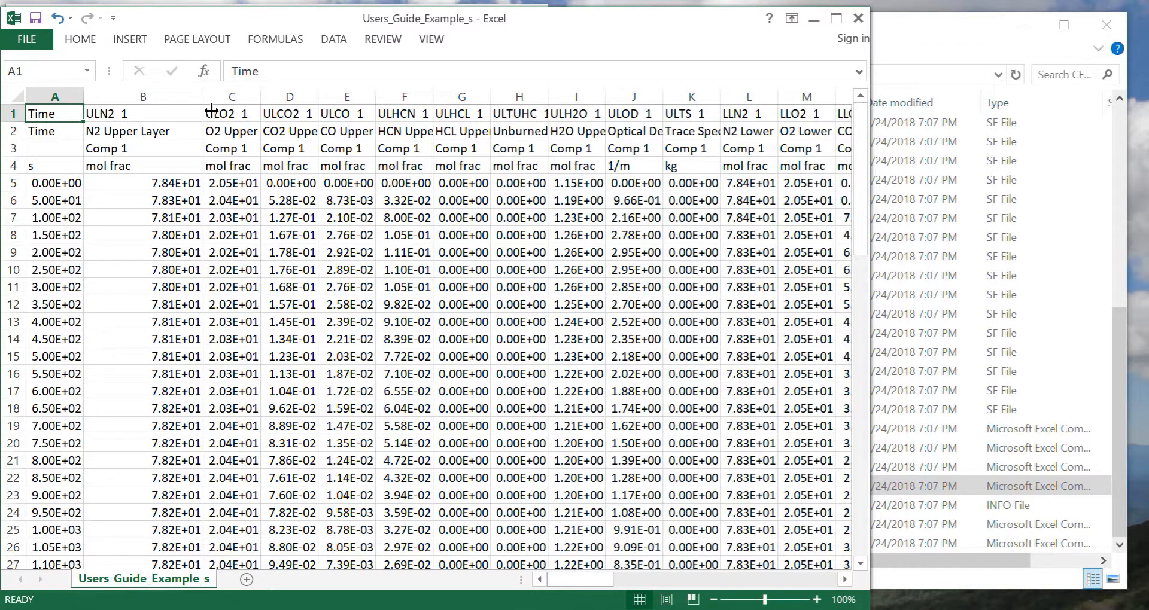
drag(530, 15, 311, 82)
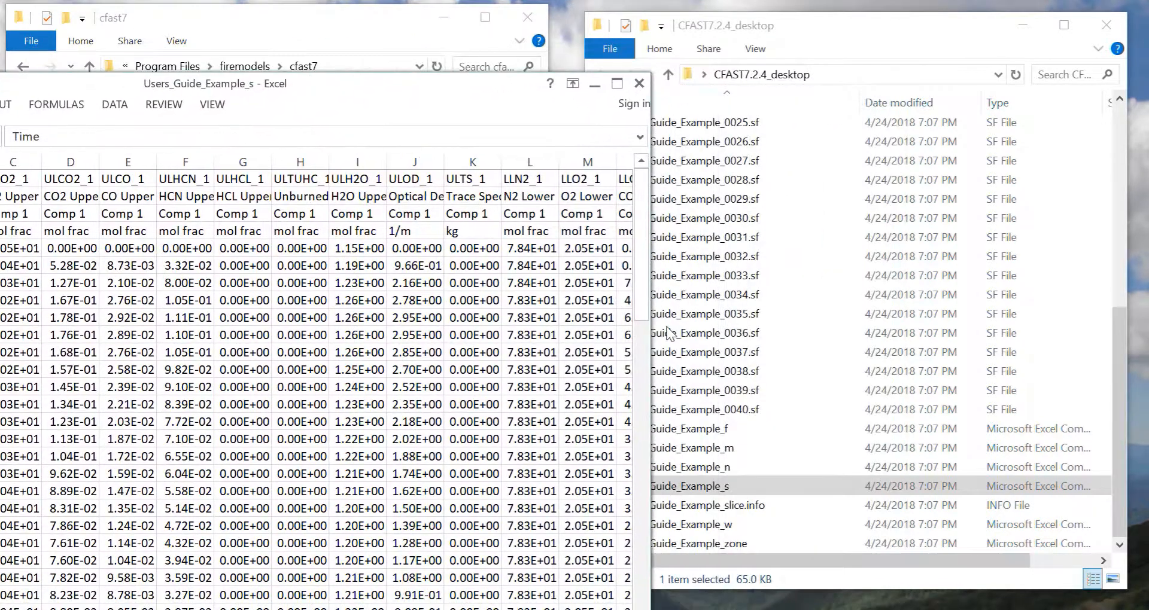
Open the Users_Guide_Example_m spreadsheet beside it and widen columns B, C, D and H to read the species headings
double_click(724, 447)
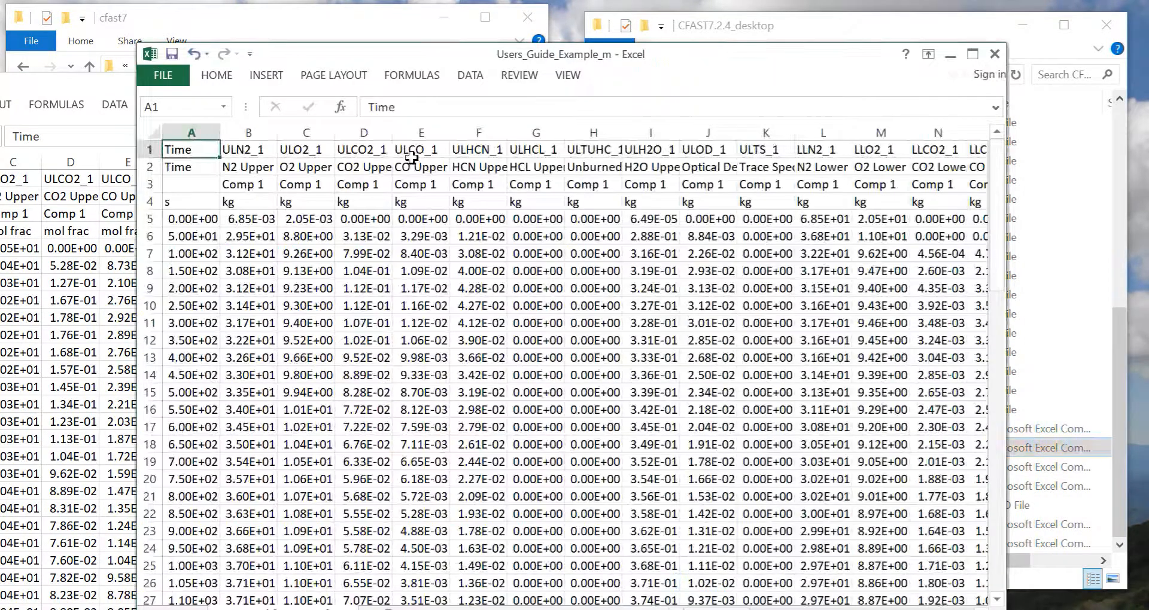
drag(312, 59, 457, 28)
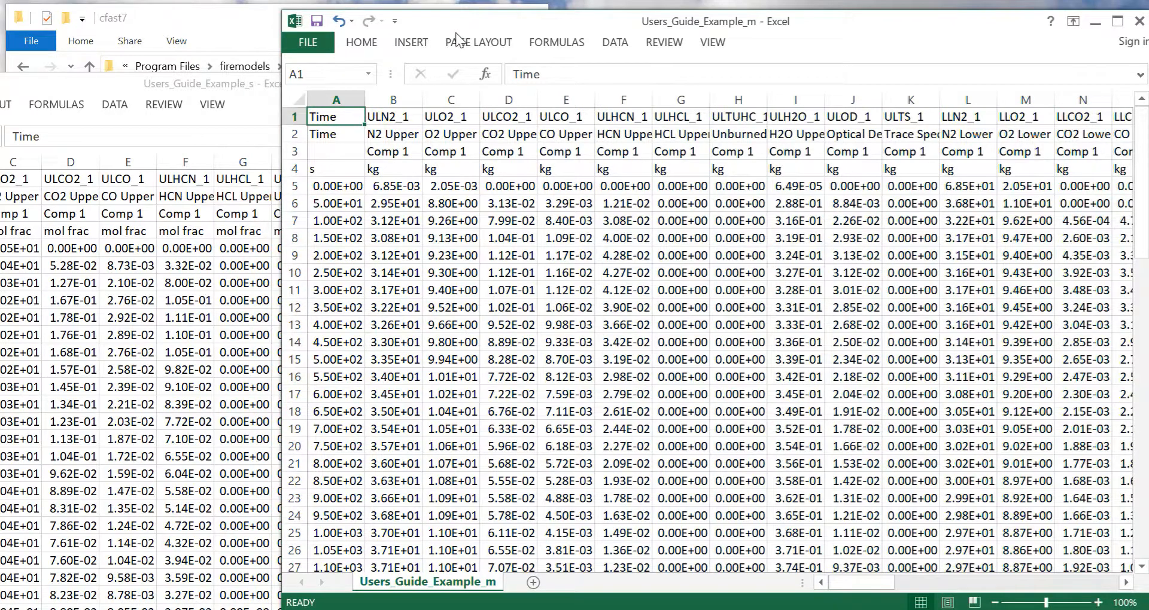
drag(425, 107, 494, 108)
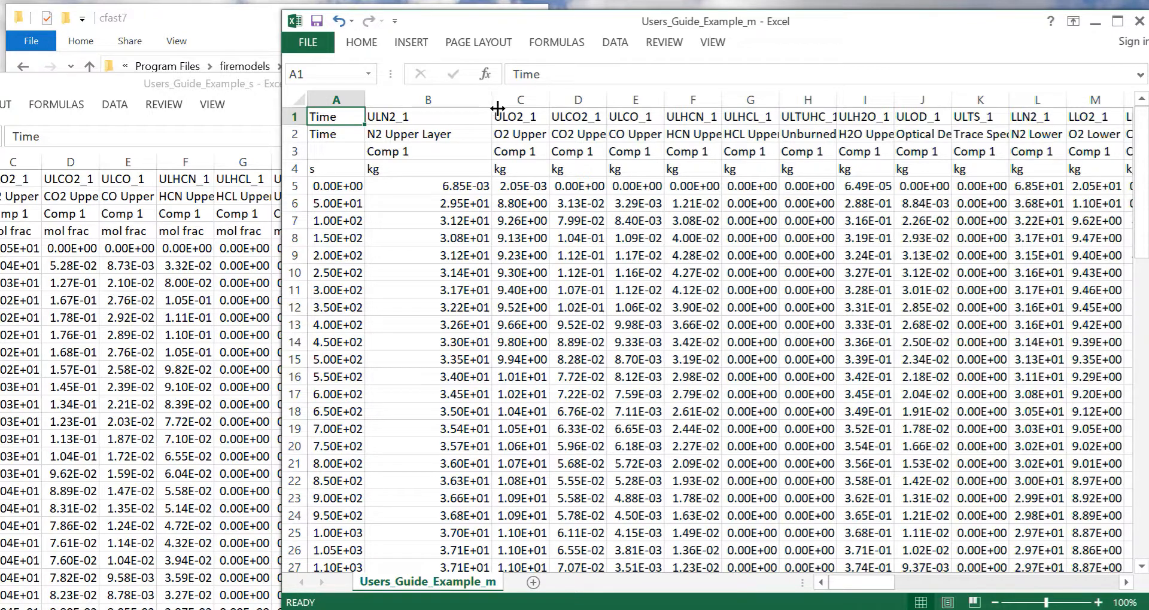
drag(496, 108, 699, 113)
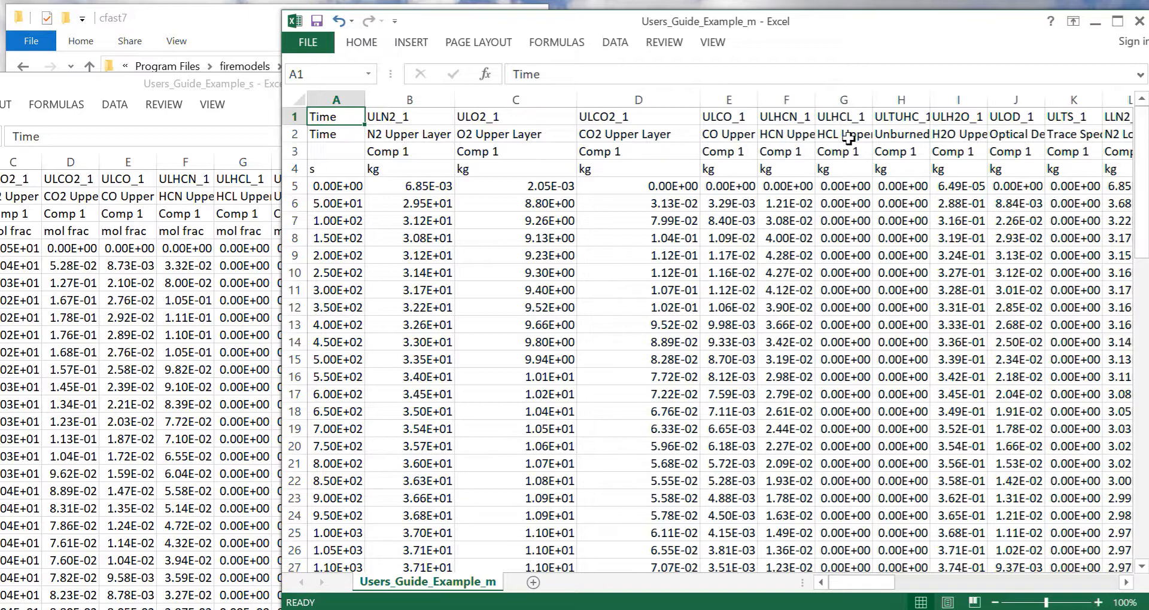
drag(939, 110, 1027, 107)
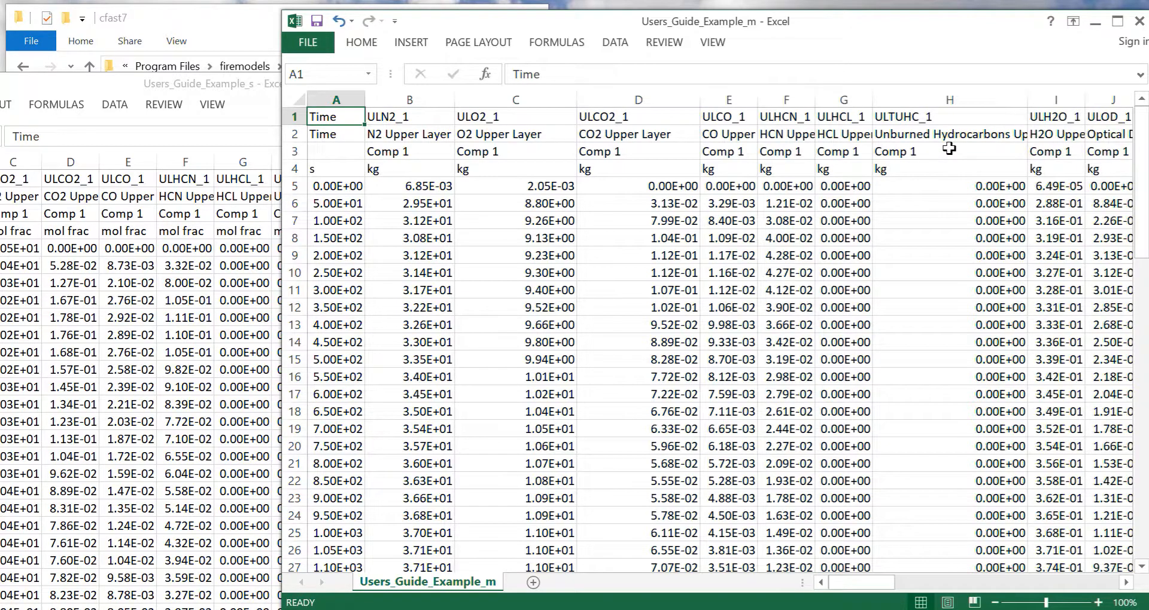
Examine the description and compartment rows in Users_Guide_Example_m, and close the spreadsheet without saving
drag(949, 136, 328, 151)
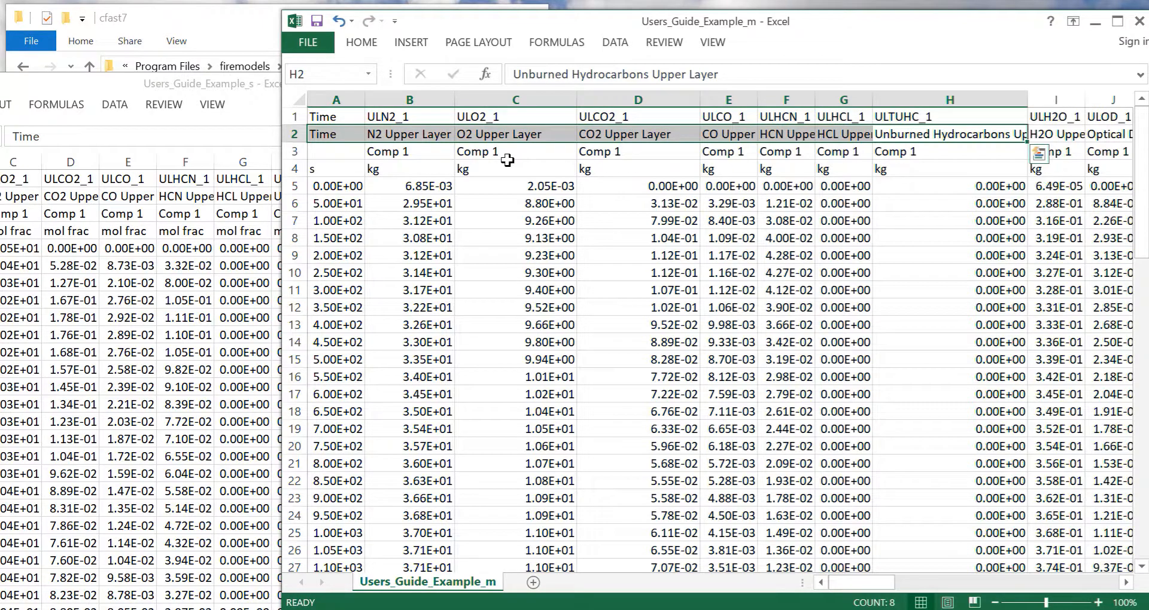
key(Escape)
click(341, 160)
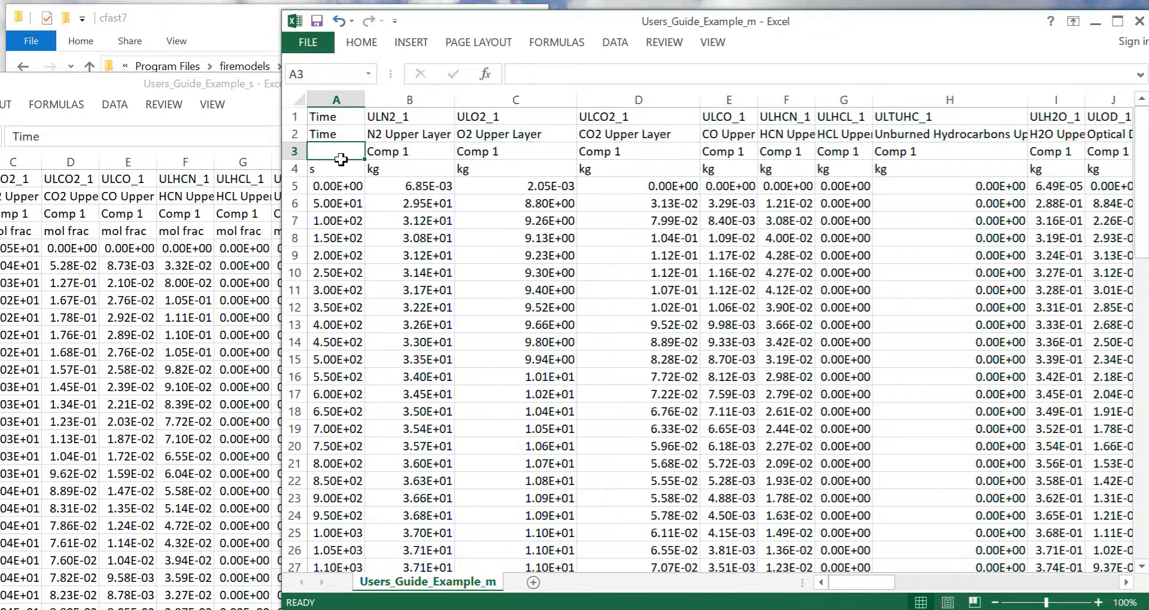
click(426, 160)
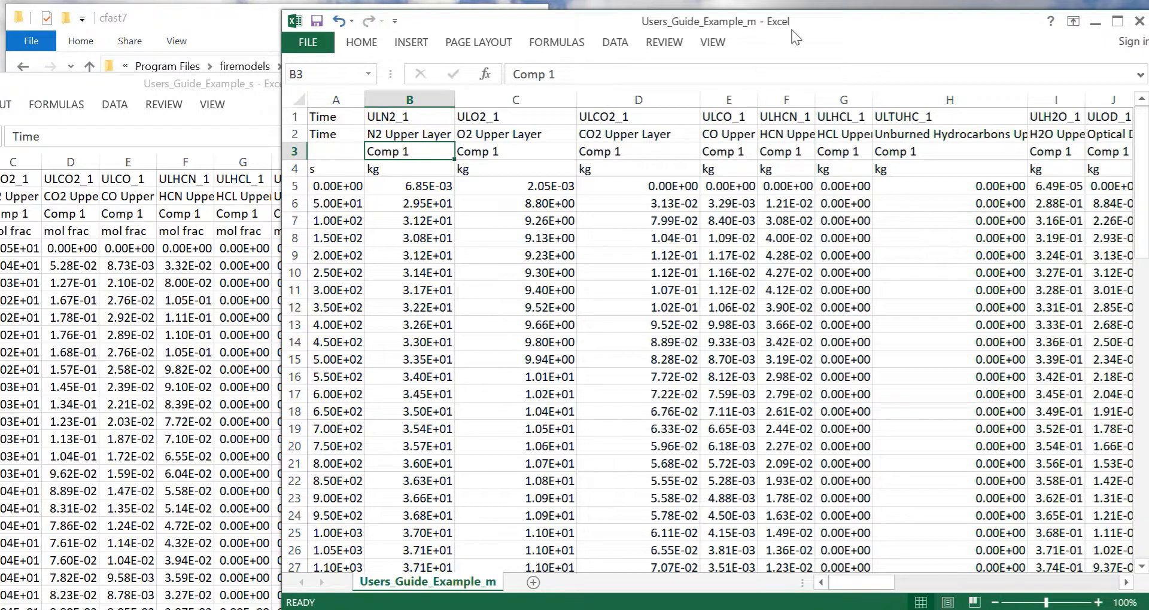
drag(812, 33, 624, 45)
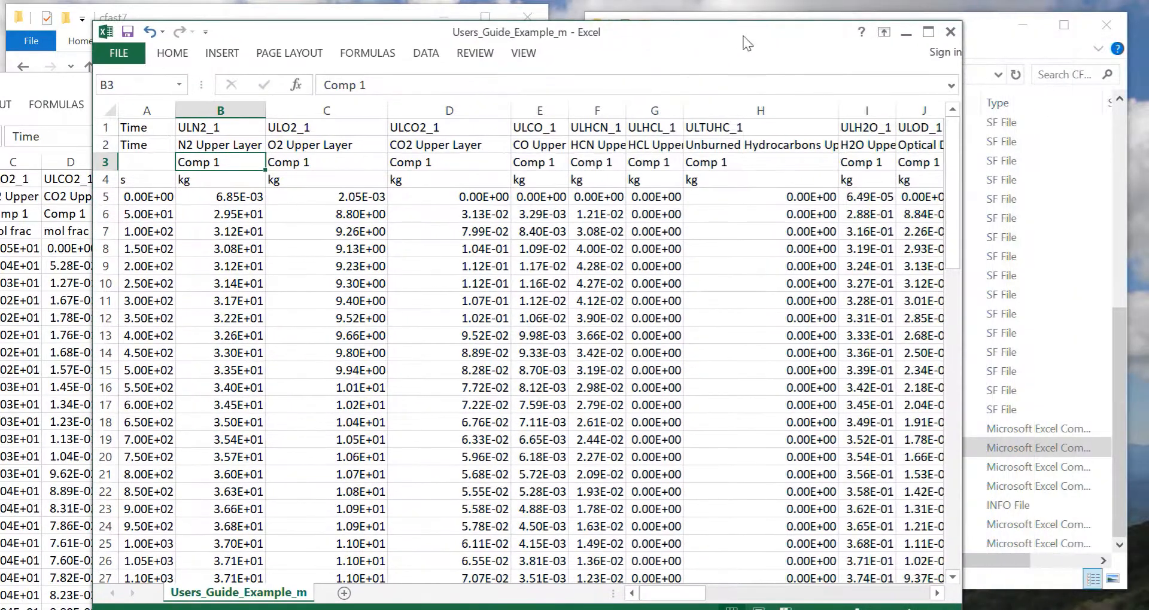
click(950, 32)
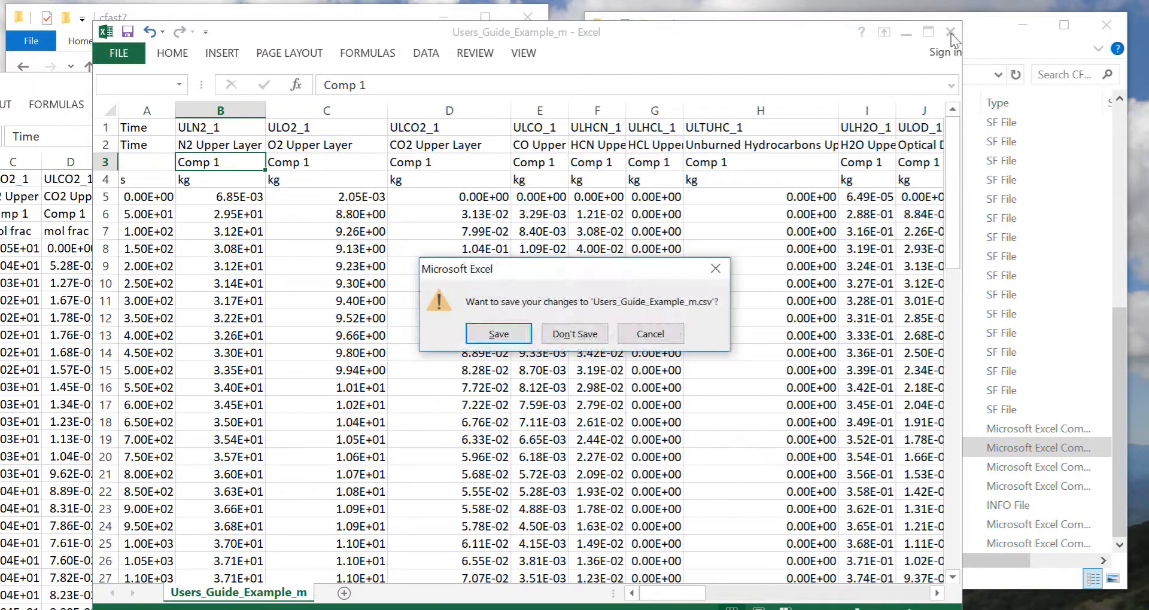
click(570, 326)
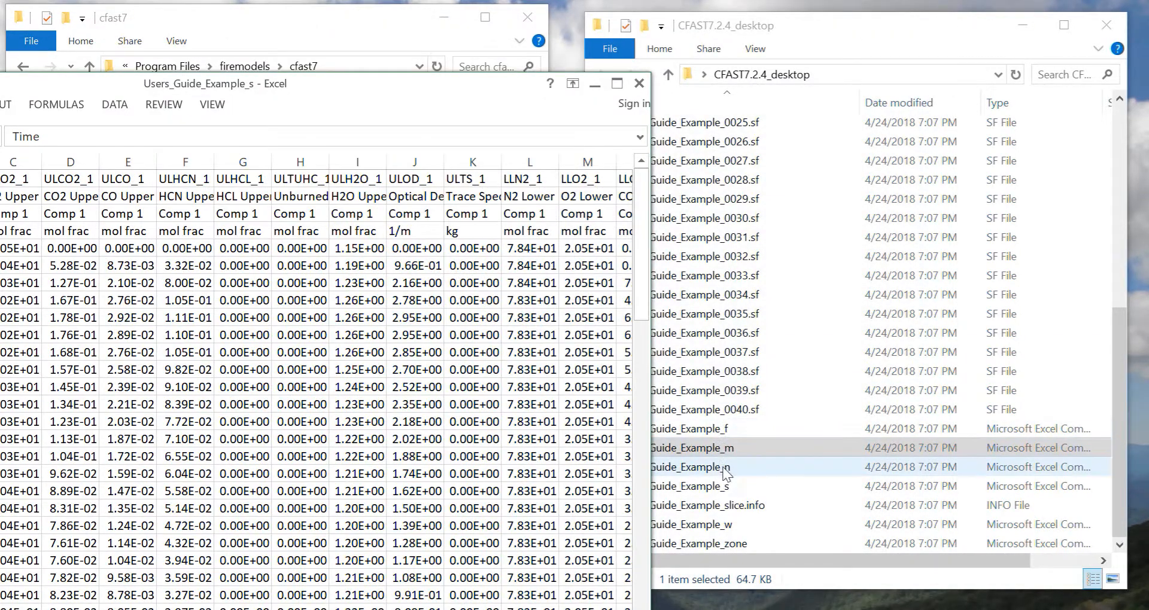
Decline reopening Users_Guide_Example_s and close the open copy without saving
double_click(722, 487)
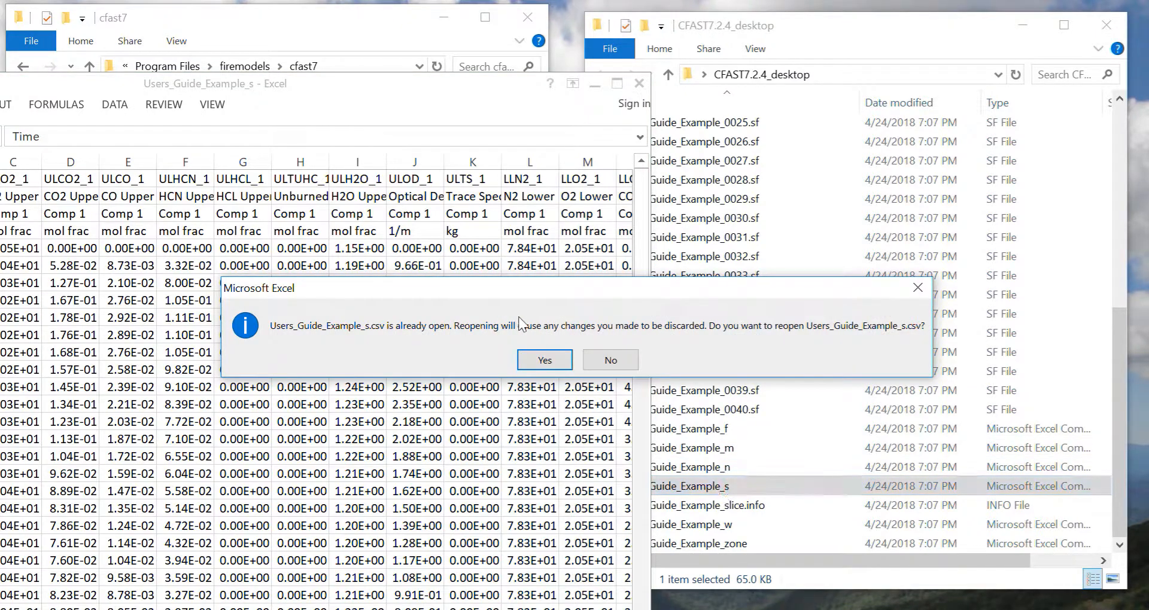
click(613, 363)
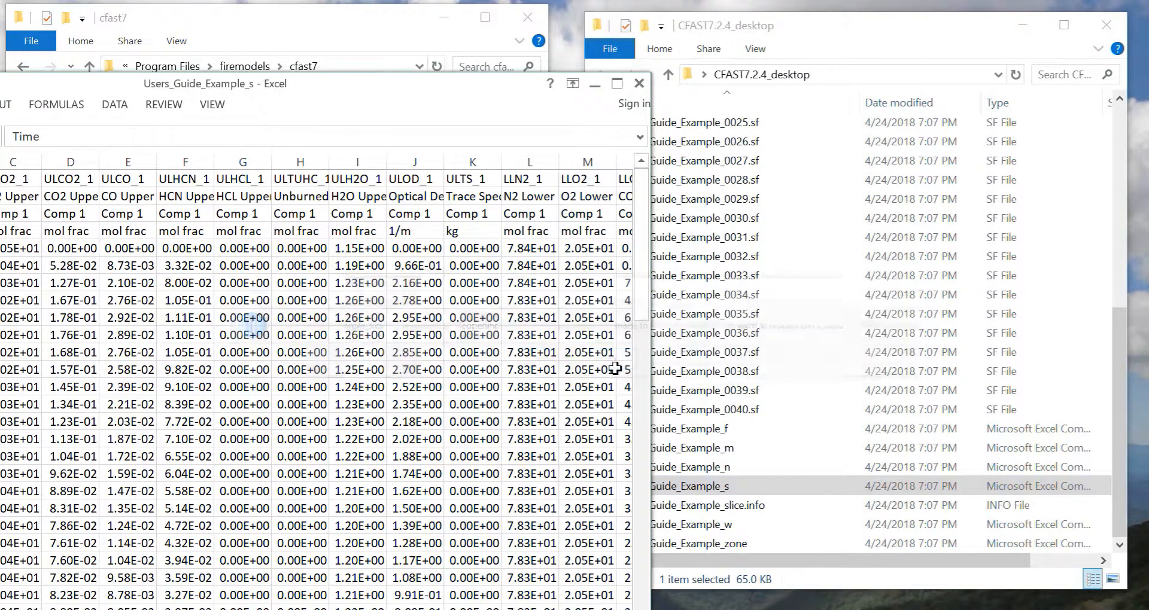
click(639, 83)
click(598, 334)
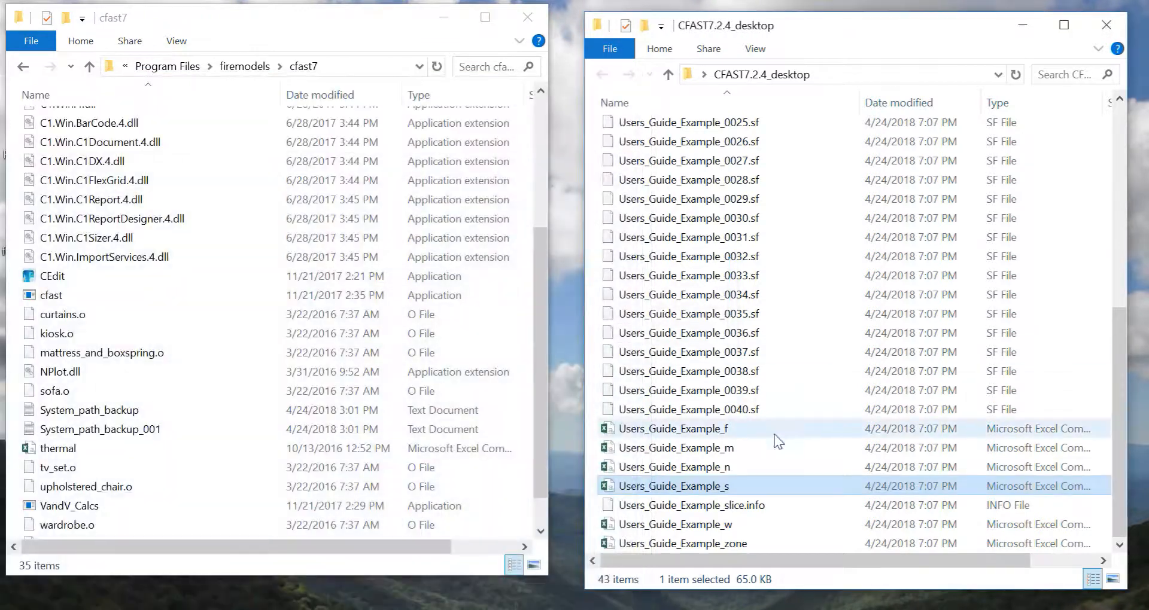
Open the Users_Guide_Example_n spreadsheet and widen columns B, C and D to examine the layer temperatures and layer height for Comp 1
double_click(721, 467)
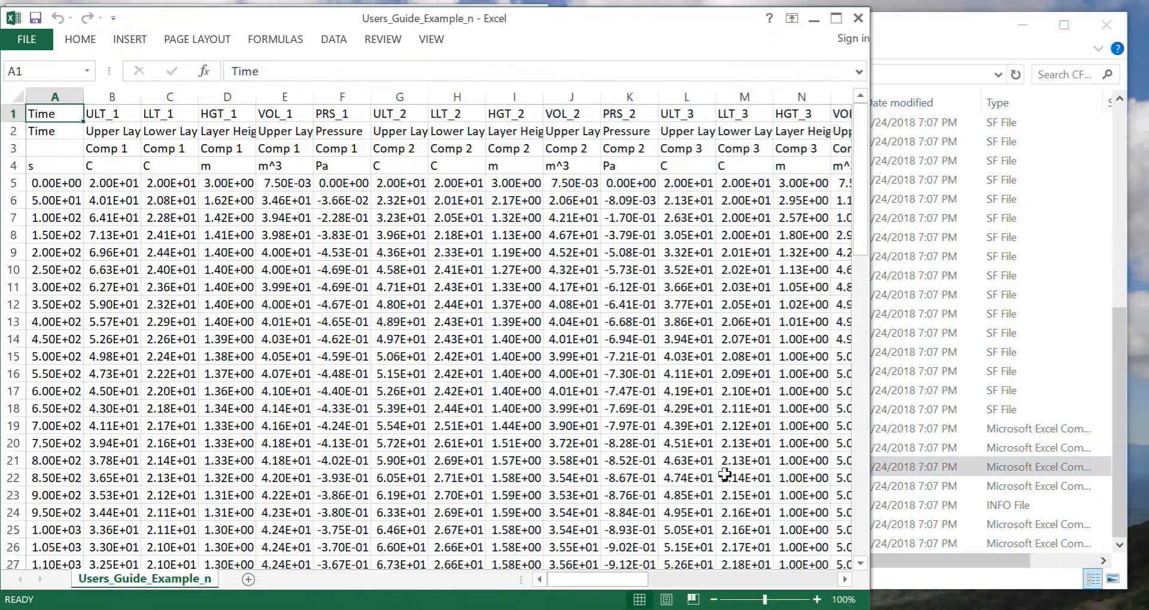
drag(141, 96, 218, 96)
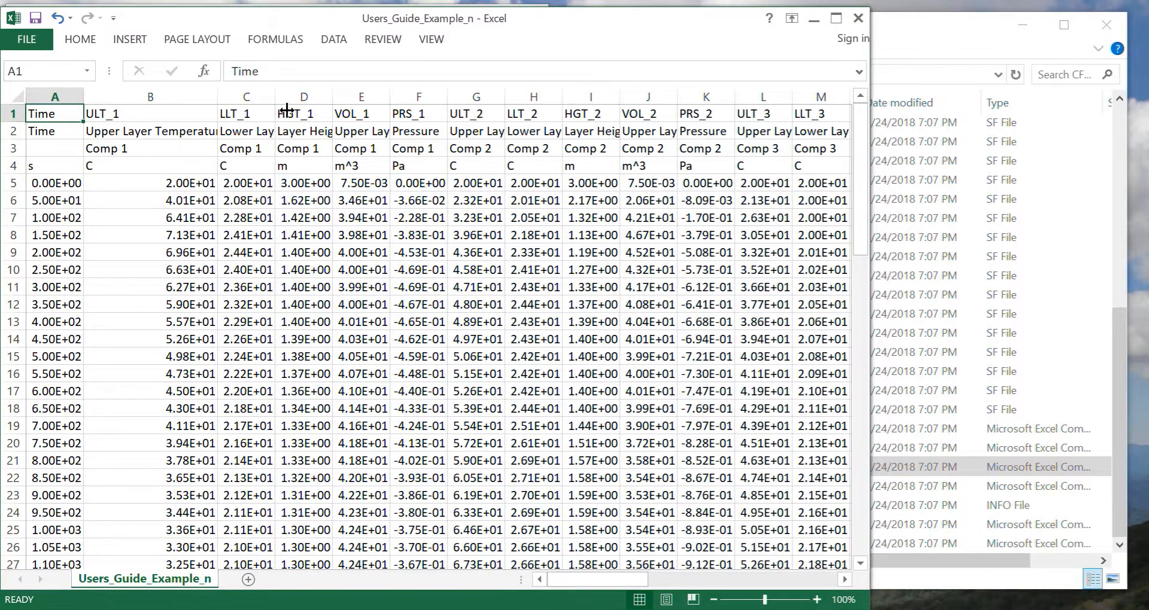
drag(334, 102, 456, 103)
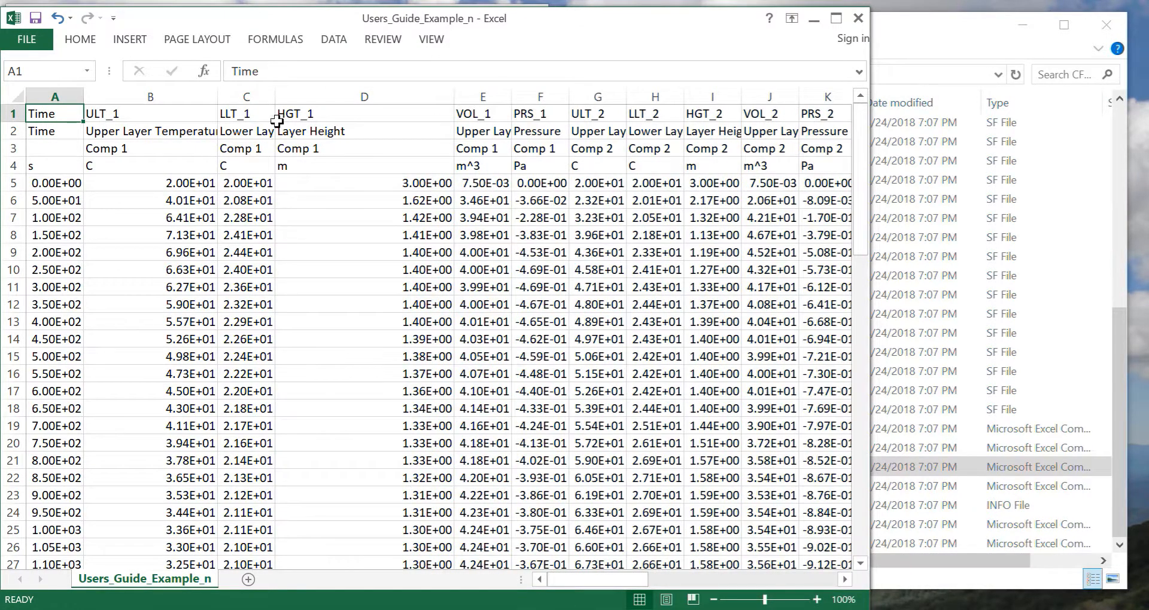
drag(279, 107, 367, 100)
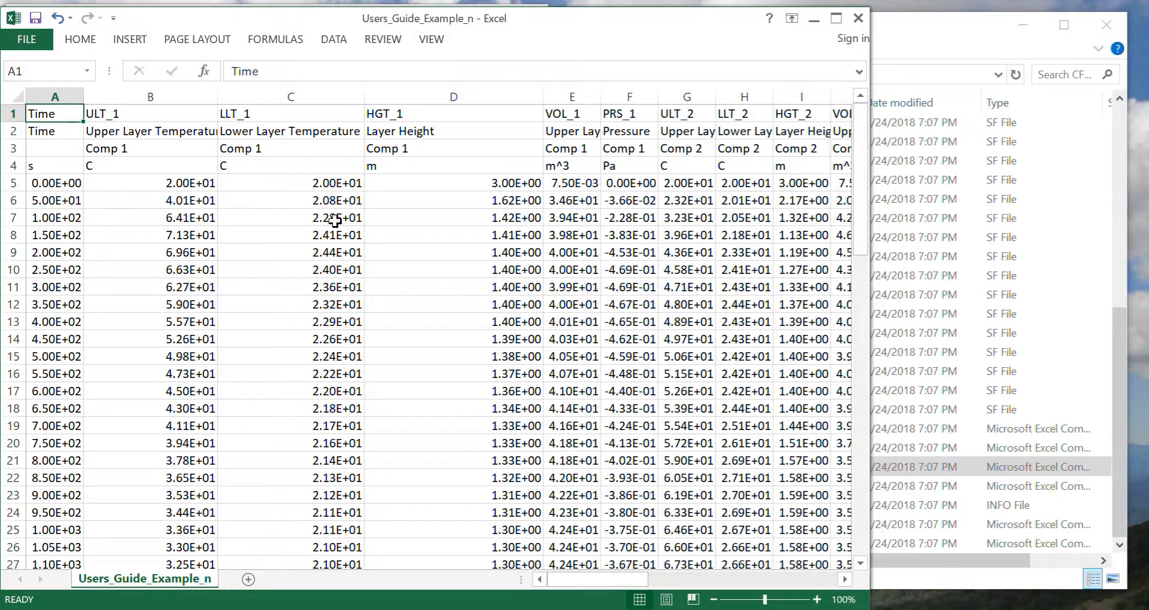
click(470, 240)
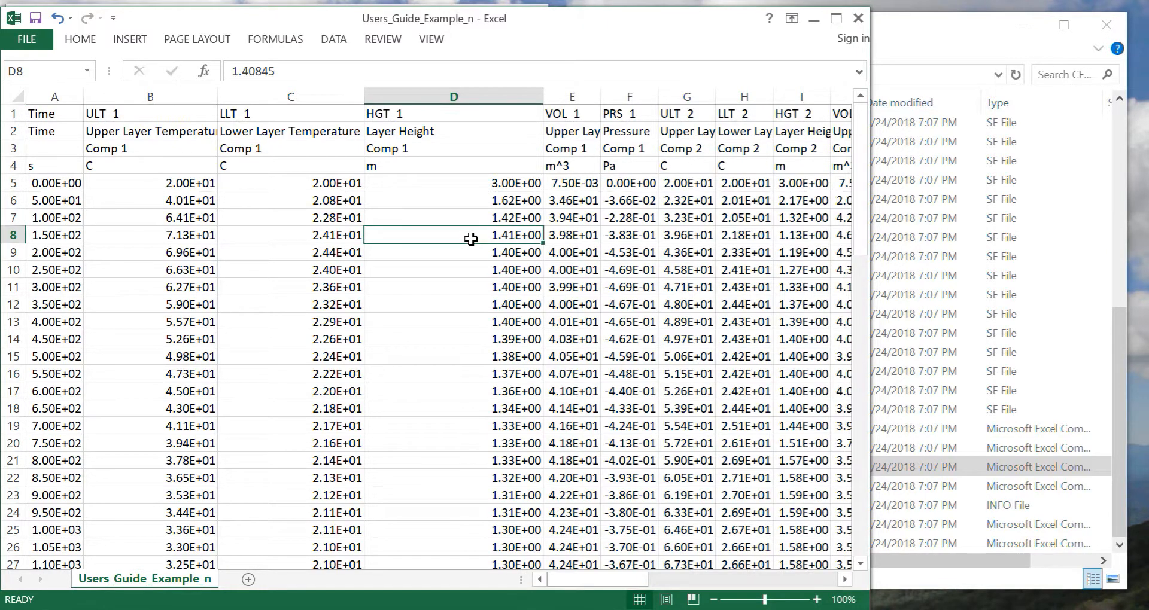
Apply the General number format to all cells in Users_Guide_Example_n, and close the spreadsheet without saving
click(18, 100)
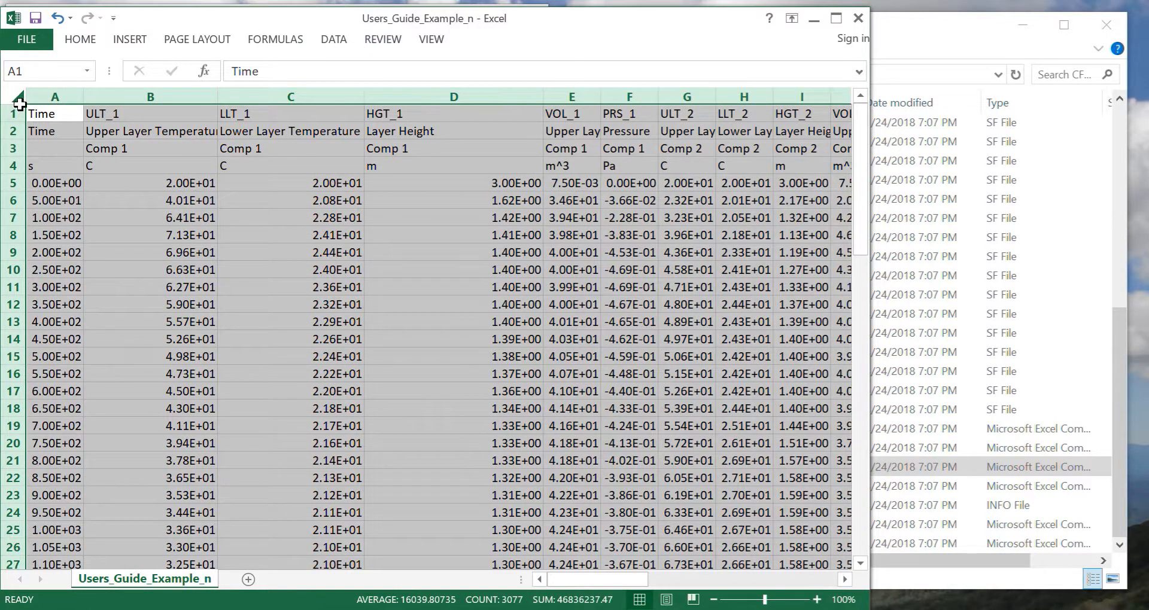
click(80, 38)
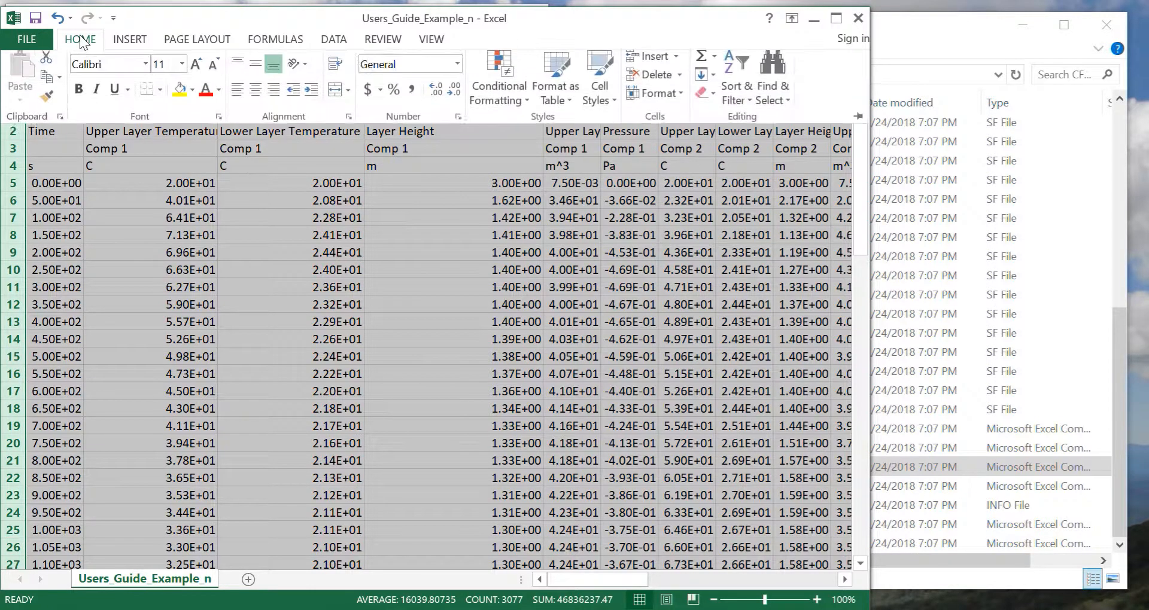
click(458, 71)
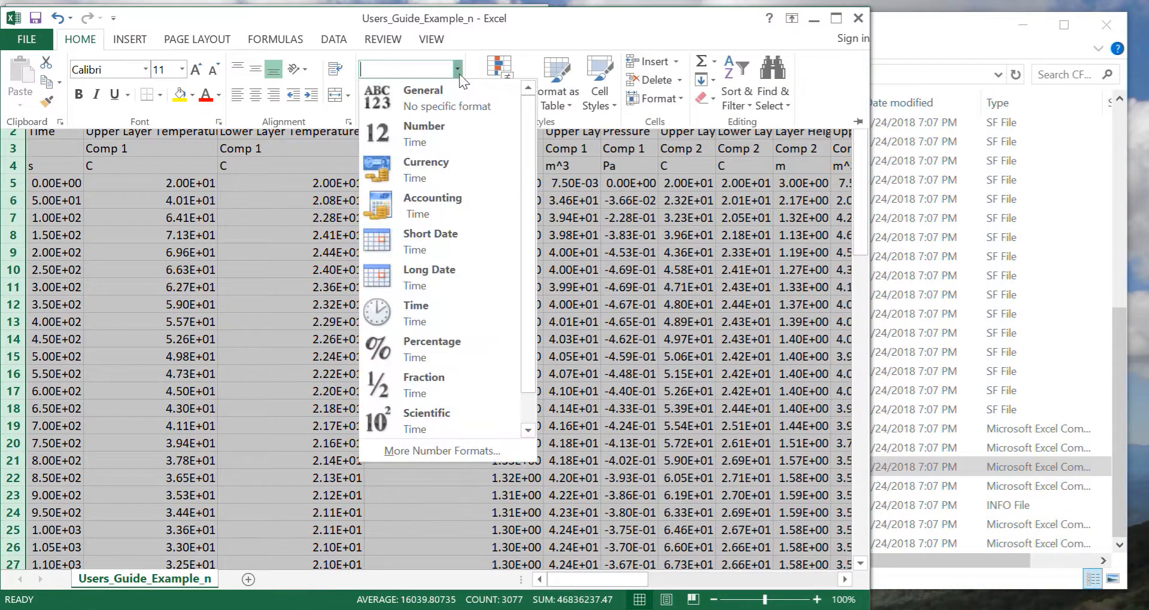
click(466, 102)
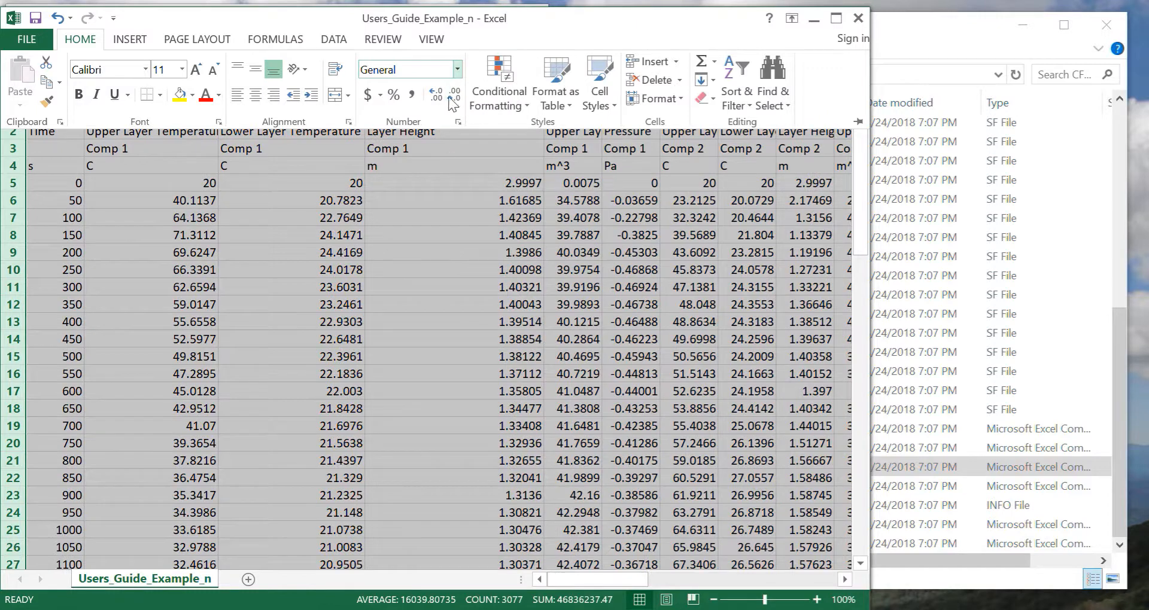
click(405, 314)
click(431, 304)
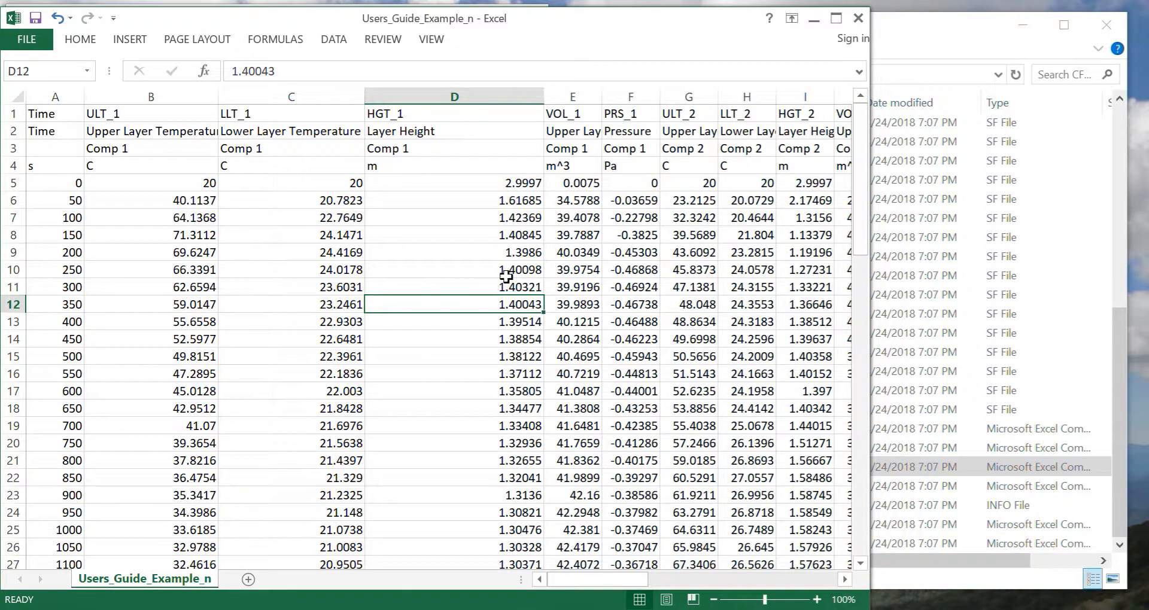
click(858, 18)
click(559, 333)
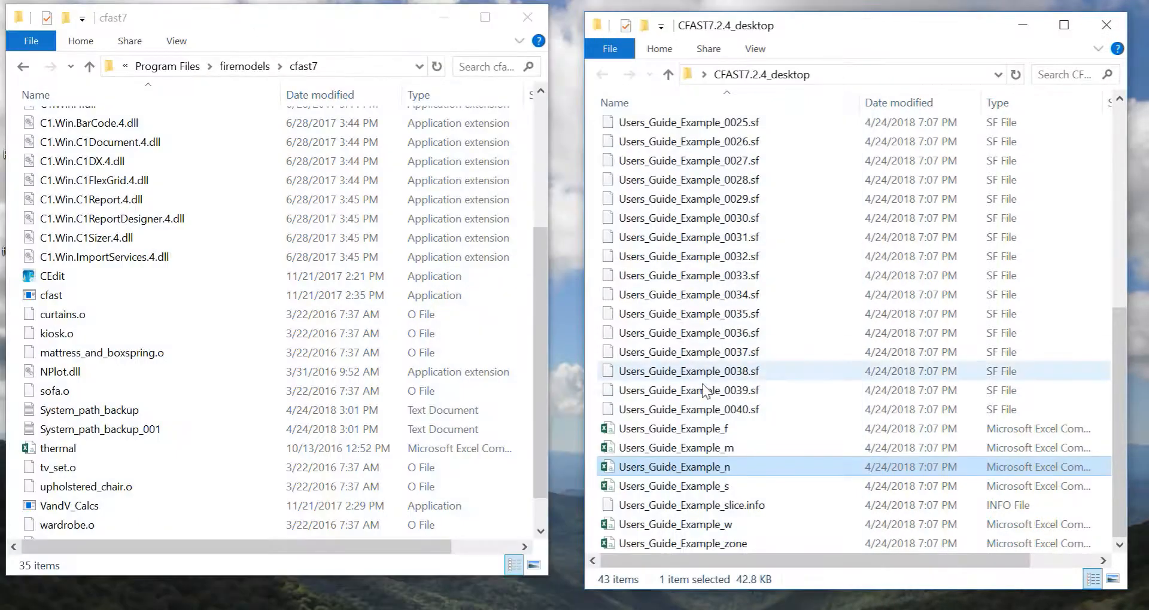
Open the Users_Guide_Example_f spreadsheet and widen column B to examine the HVENT Net Inflow heading and units for vent 1 to Outside
double_click(712, 428)
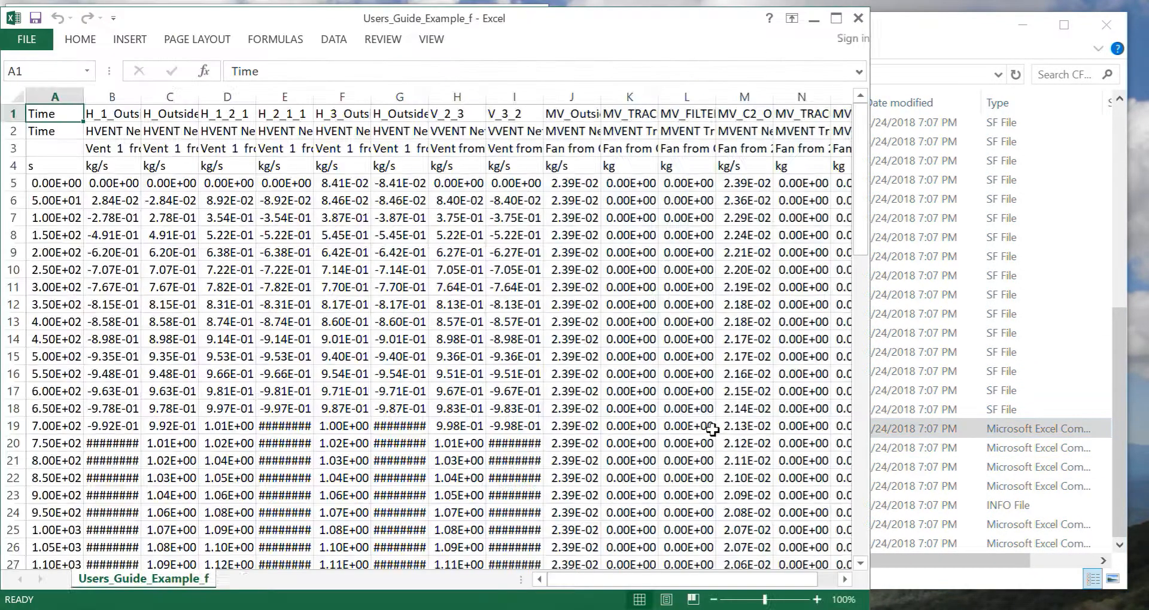
drag(149, 102, 252, 100)
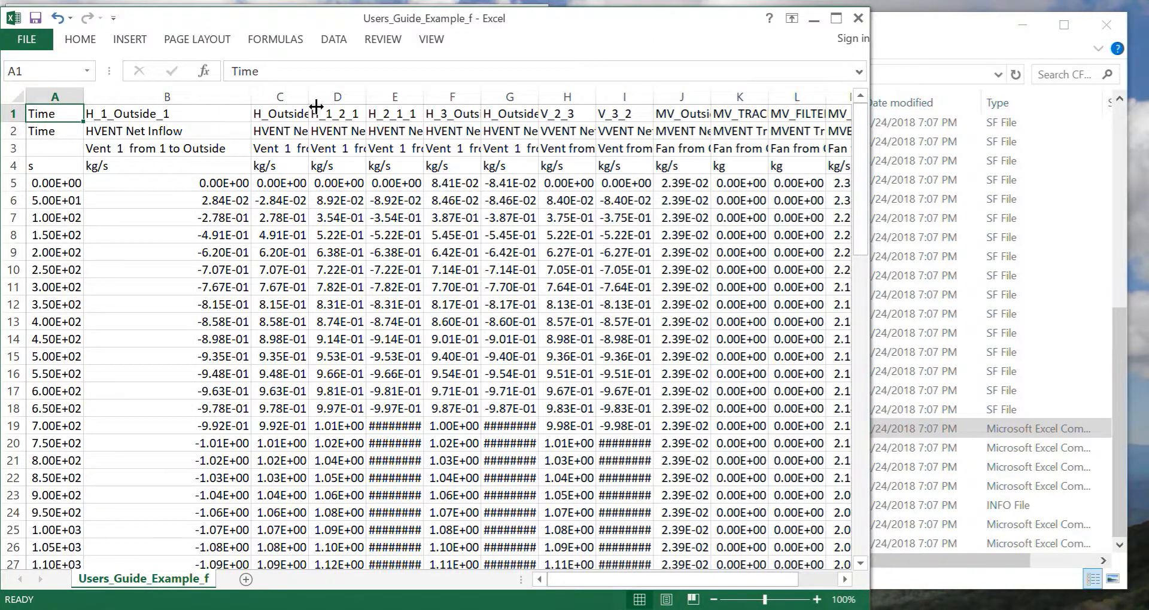
click(141, 149)
click(143, 171)
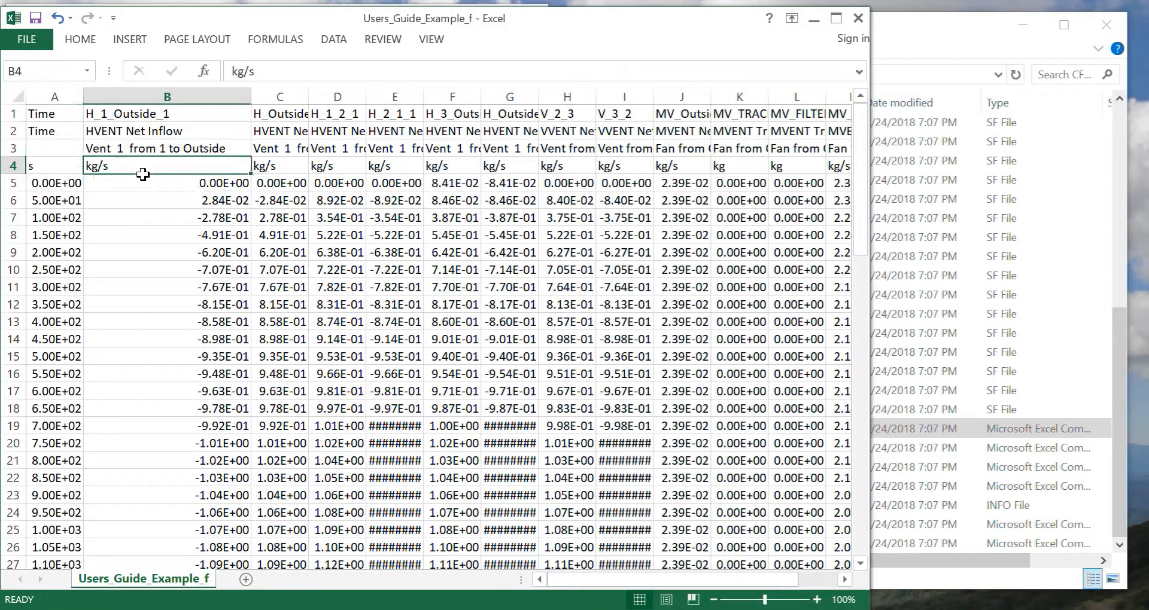
Widen column E in Users_Guide_Example_f to read the H_2_1_1 vent flow data, and close the spreadsheet without saving
drag(424, 98, 491, 101)
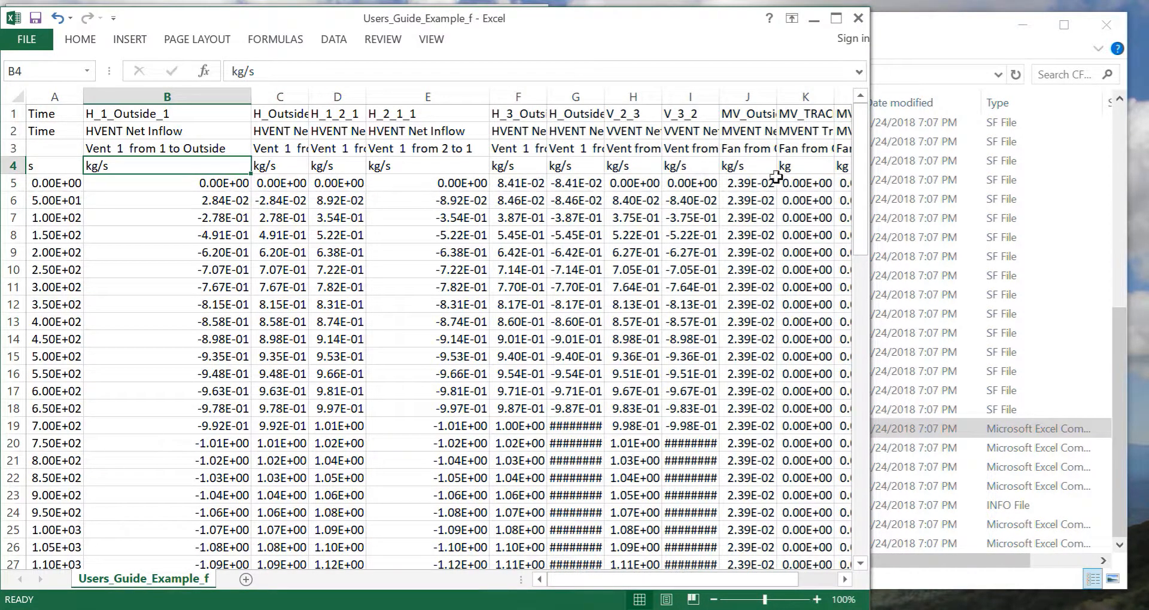
click(860, 19)
click(589, 339)
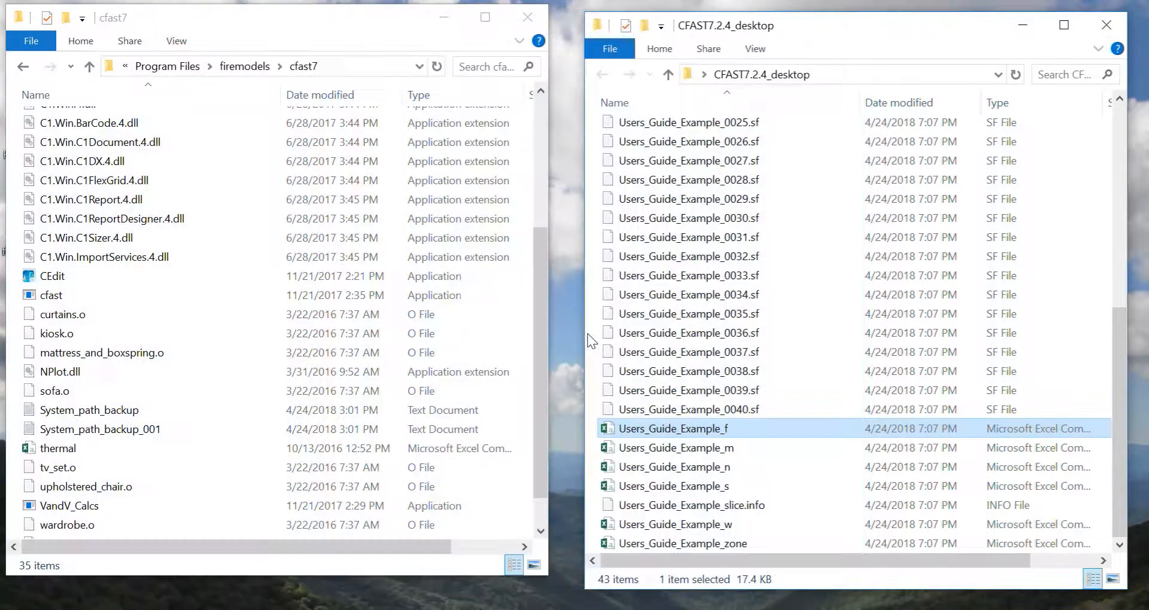